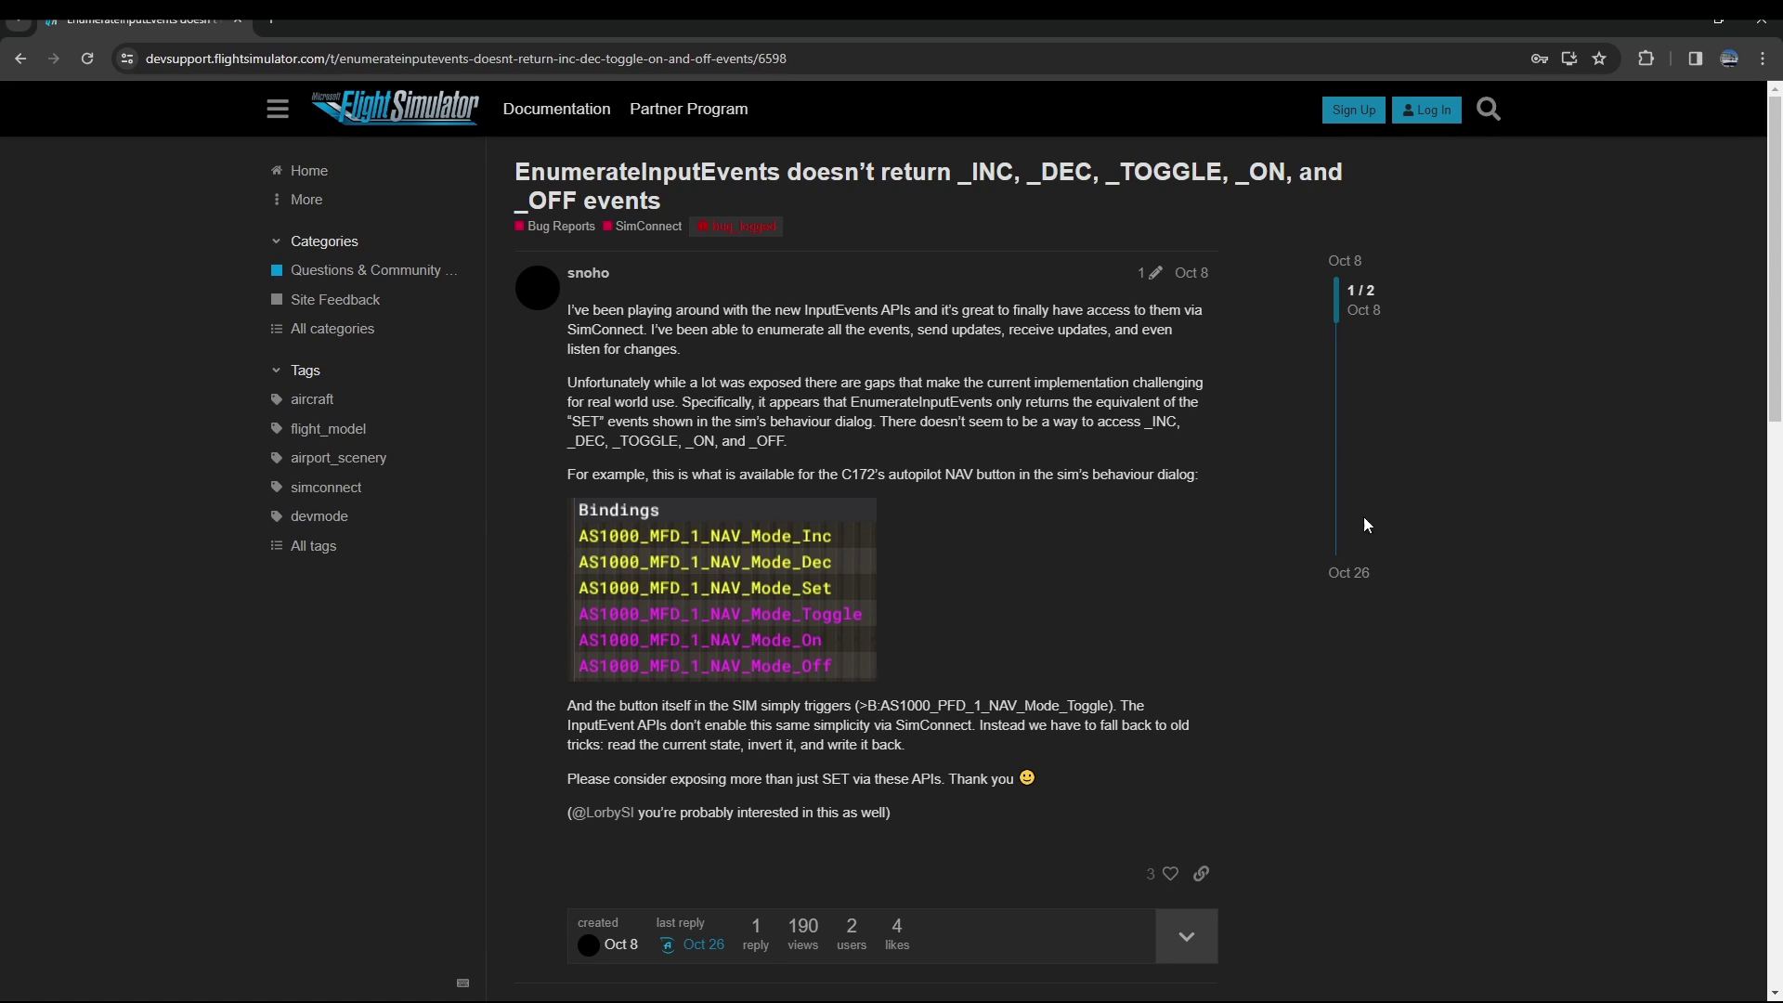
Switch to SPAD.neXt and view the data provider connection status in the settings.
click(1672, 20)
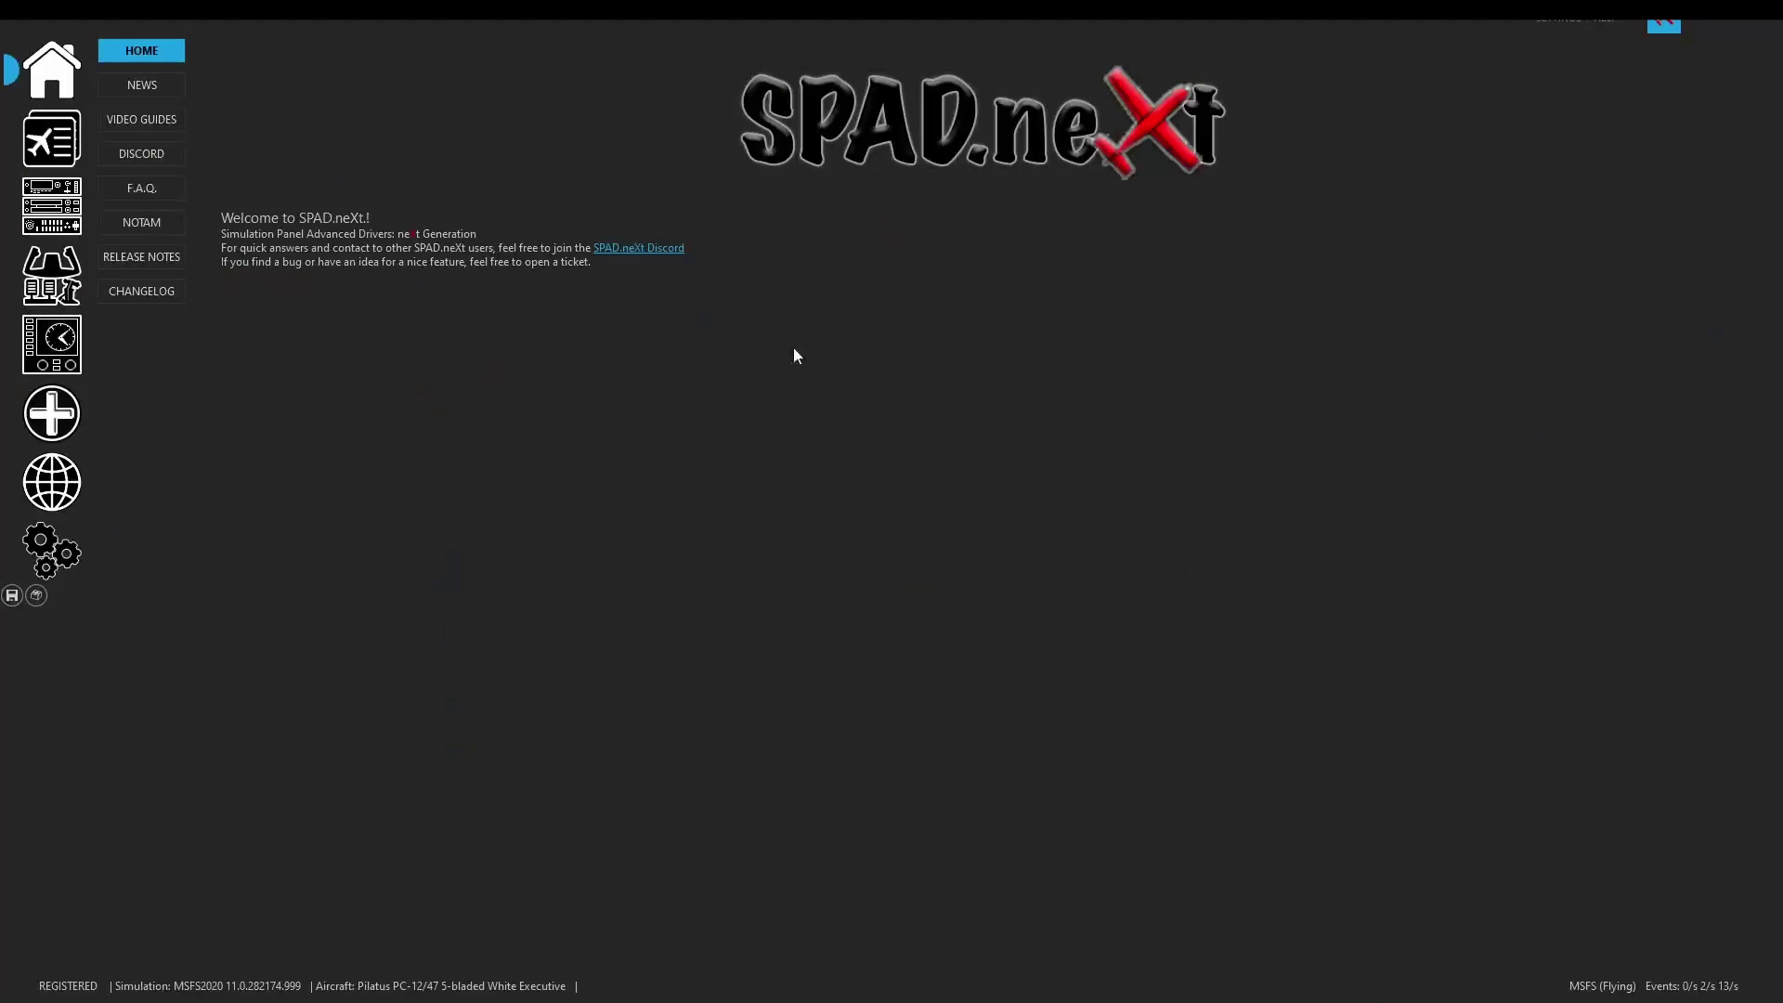
click(78, 223)
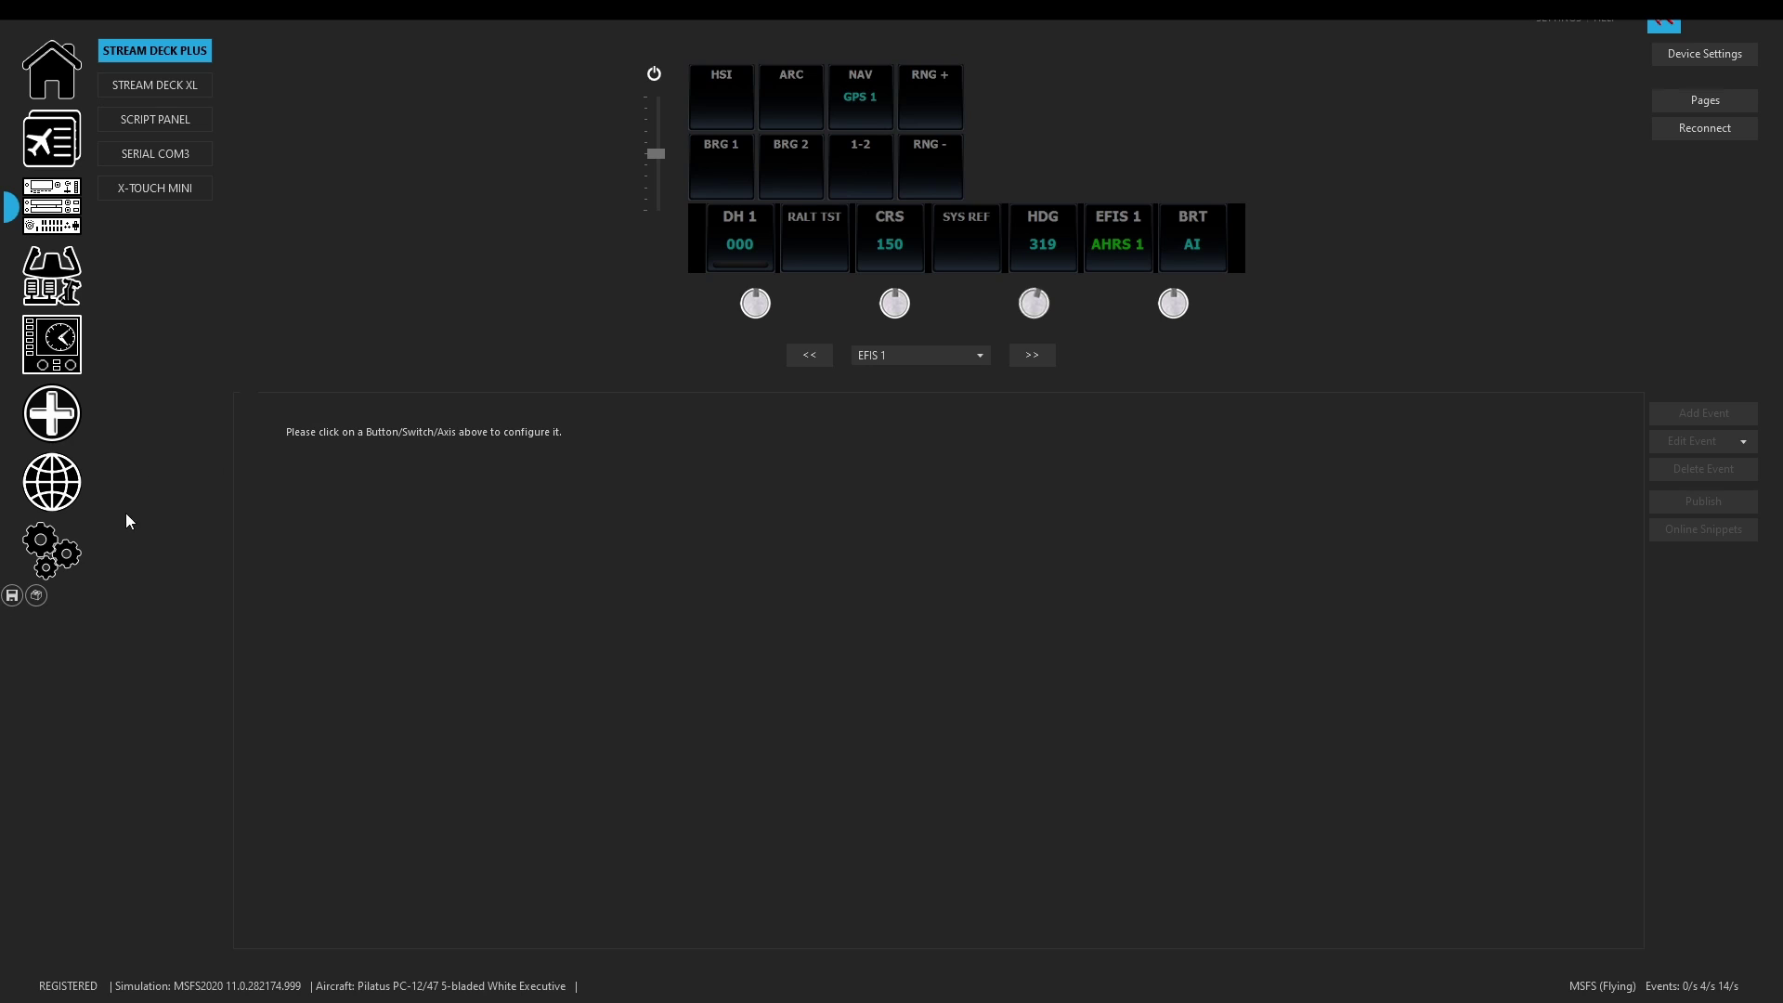
click(70, 557)
click(198, 323)
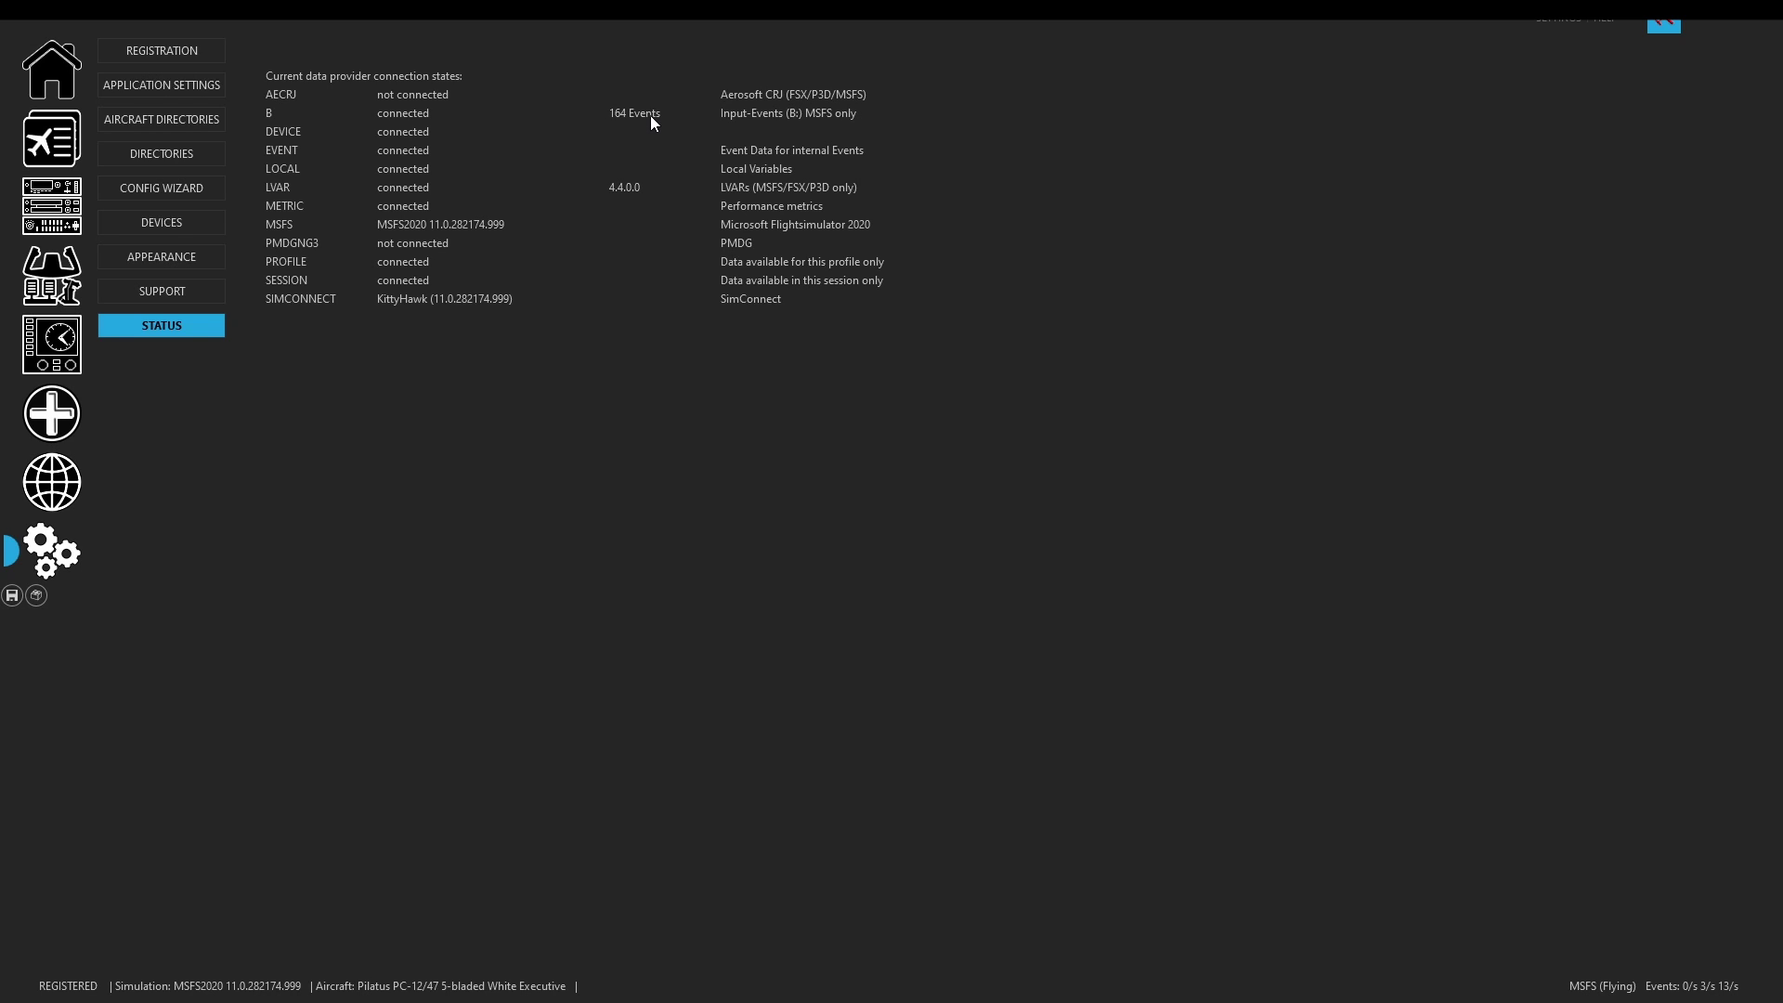
Open the event selection for the Stream Deck Plus HSI button's short-press action.
click(52, 206)
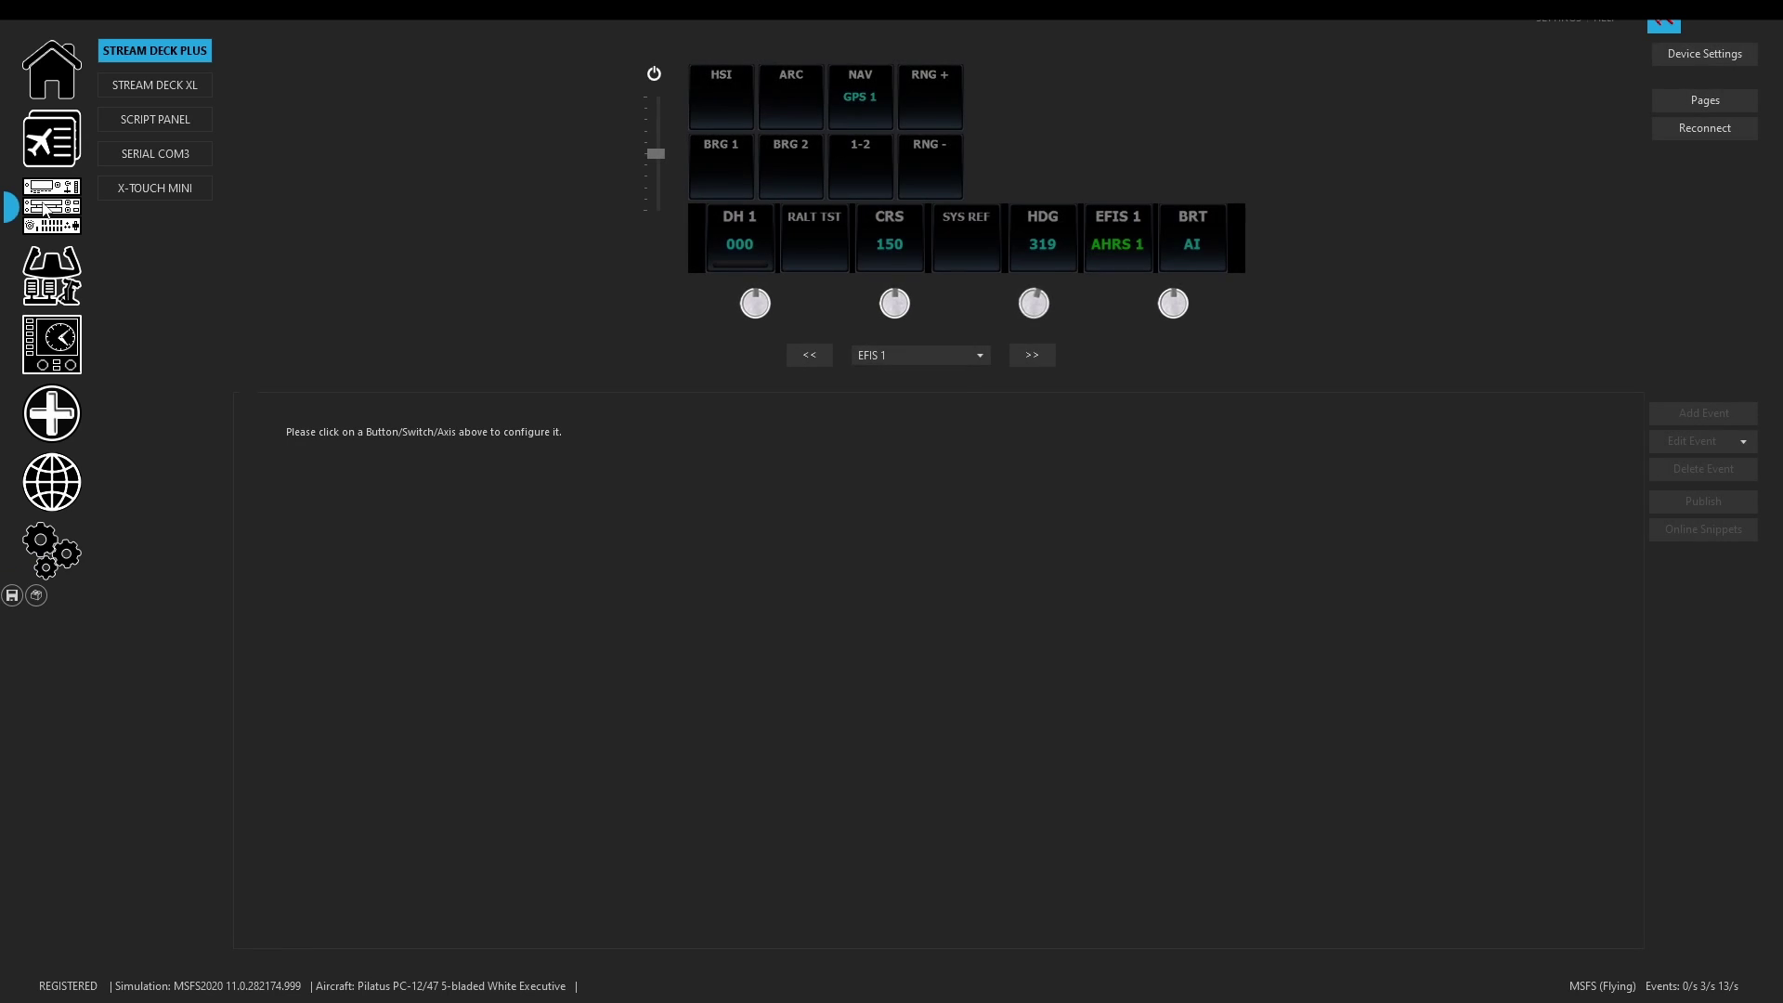
click(727, 99)
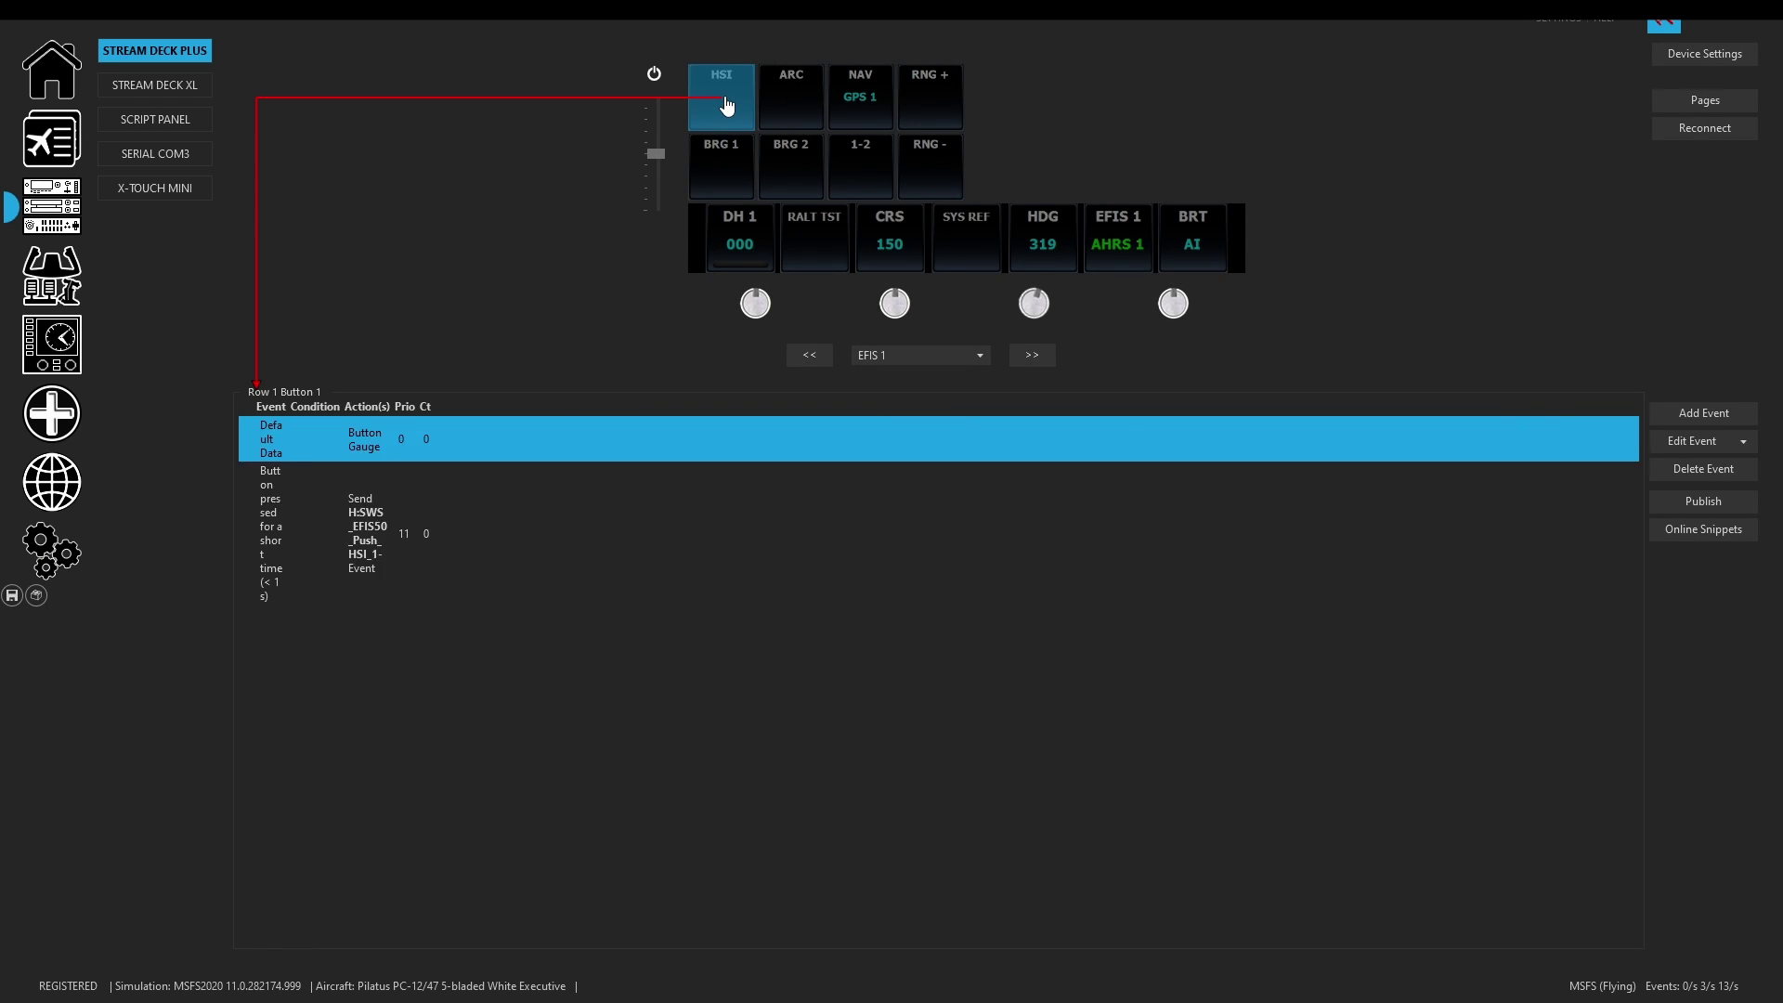
click(966, 429)
click(944, 443)
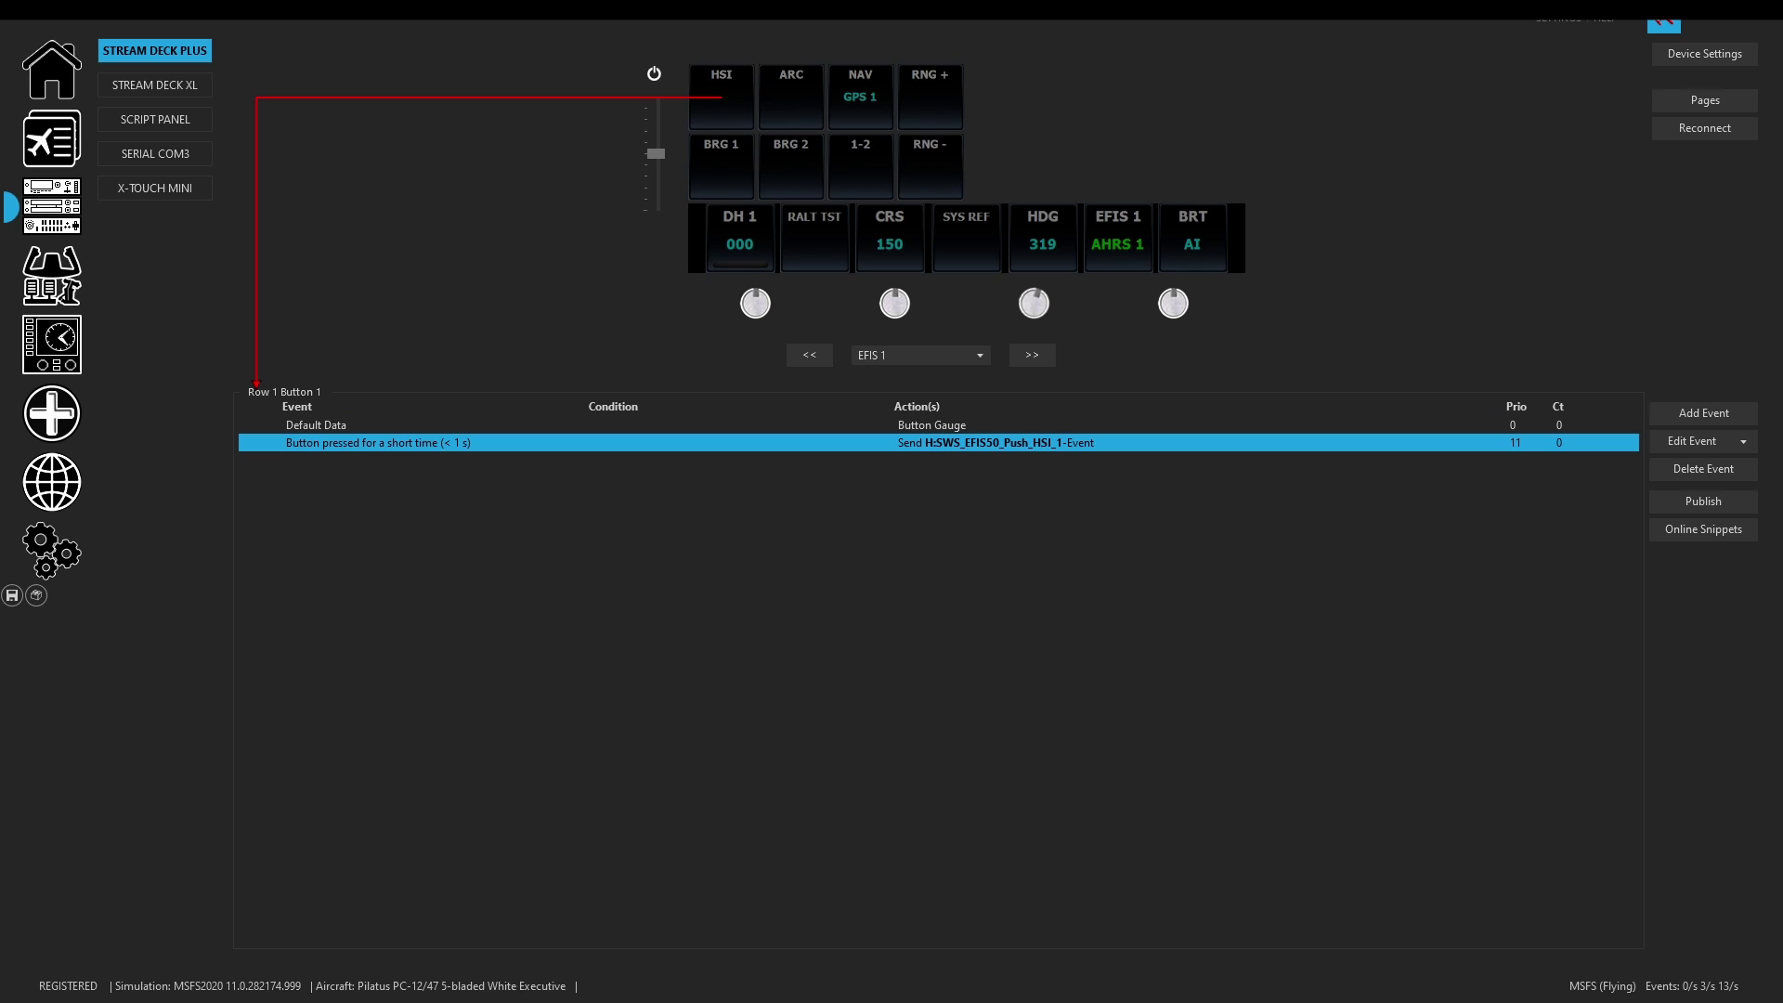
double_click(388, 442)
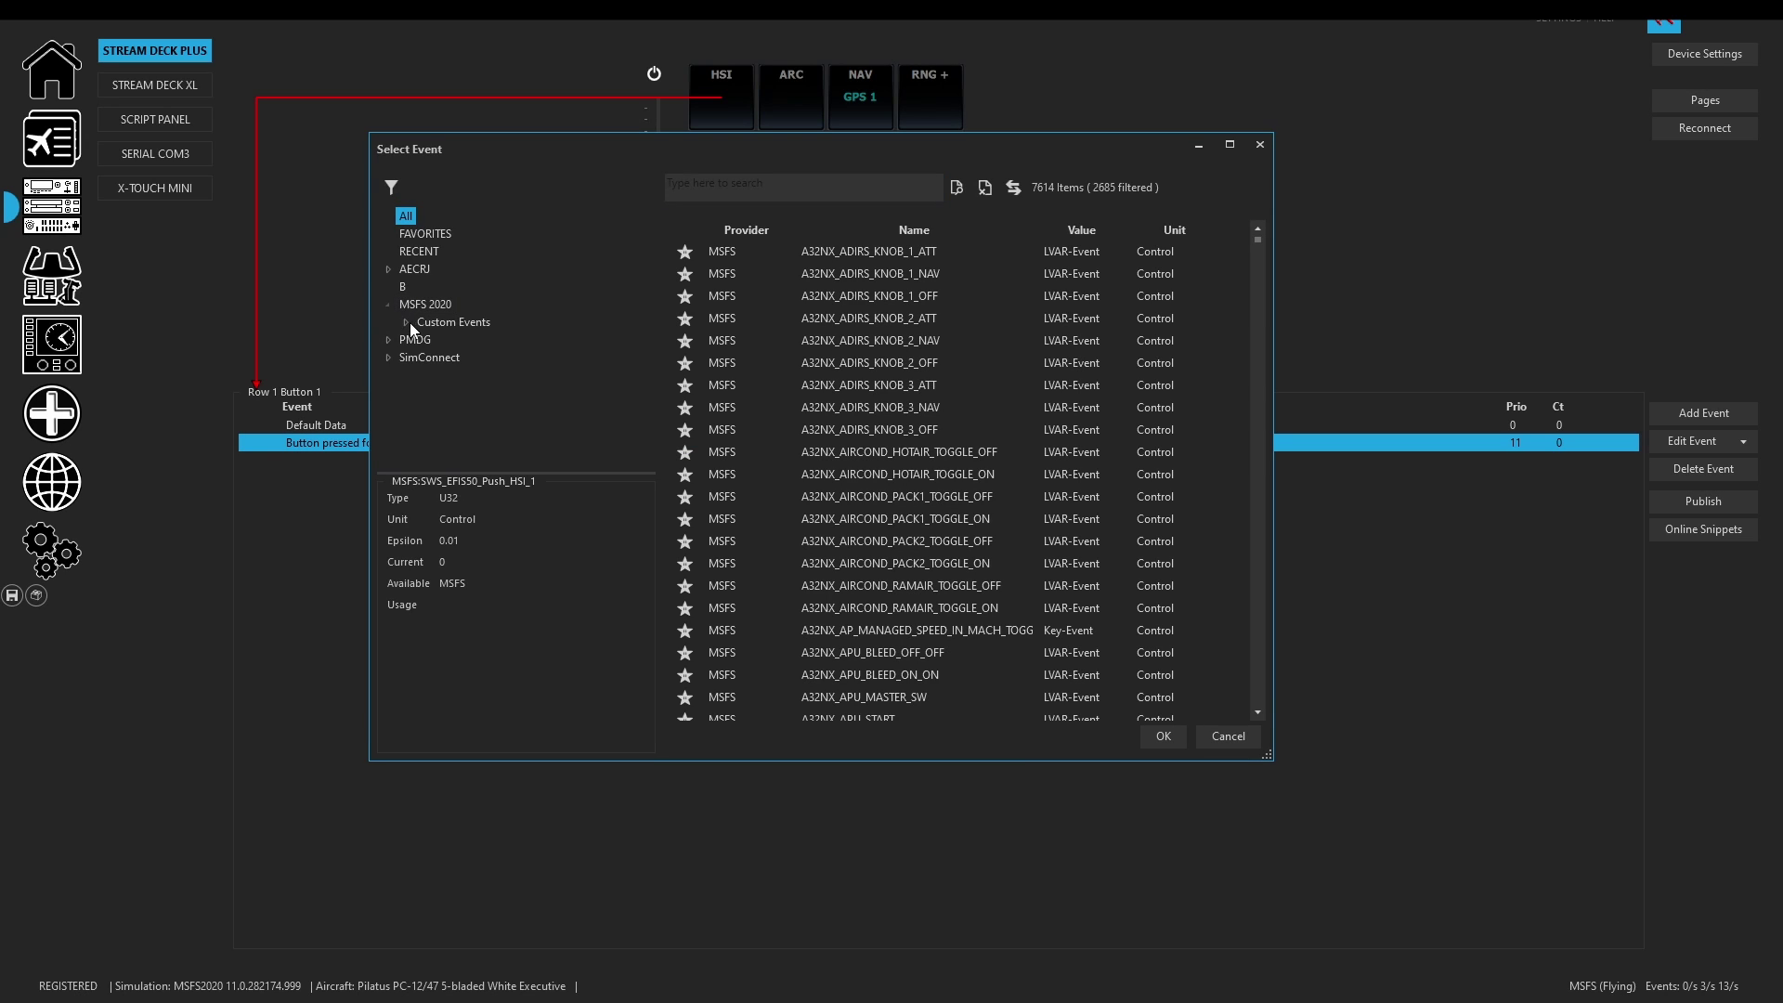
Browse the MSFS 2020 custom events for the SWS PC12 and list its ALT SEL Panel events.
click(409, 322)
click(426, 308)
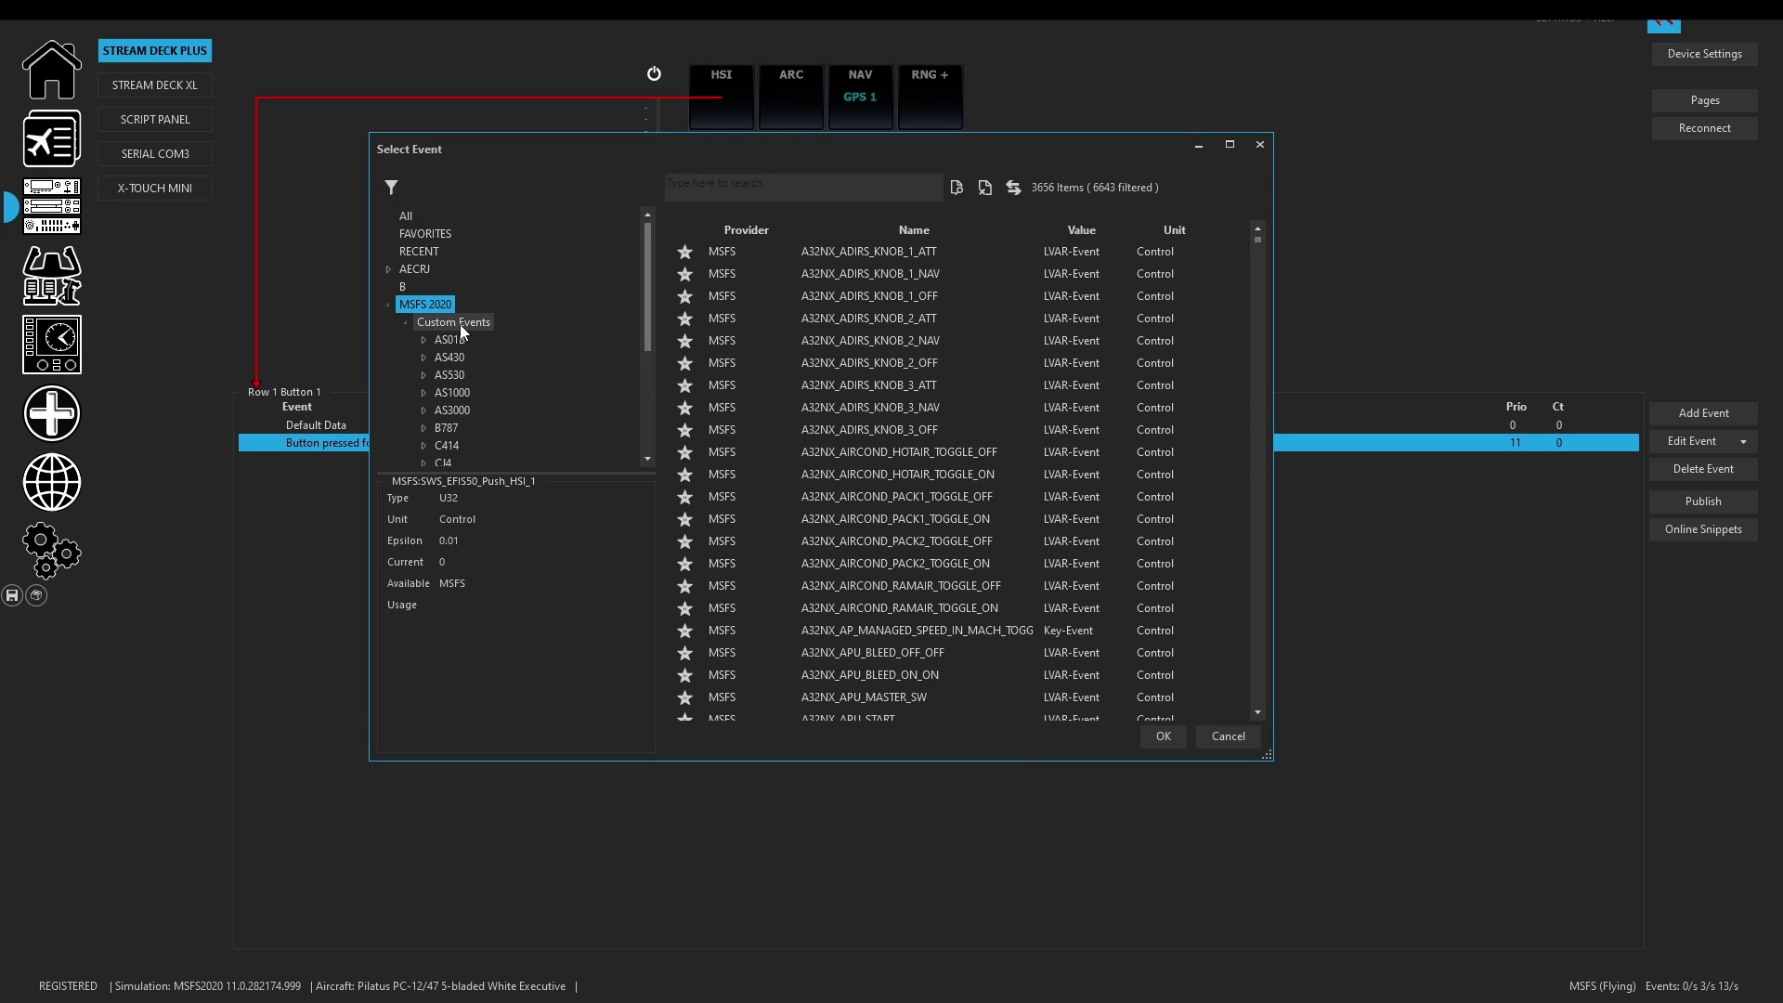
click(460, 323)
scroll(516, 379, down, 3)
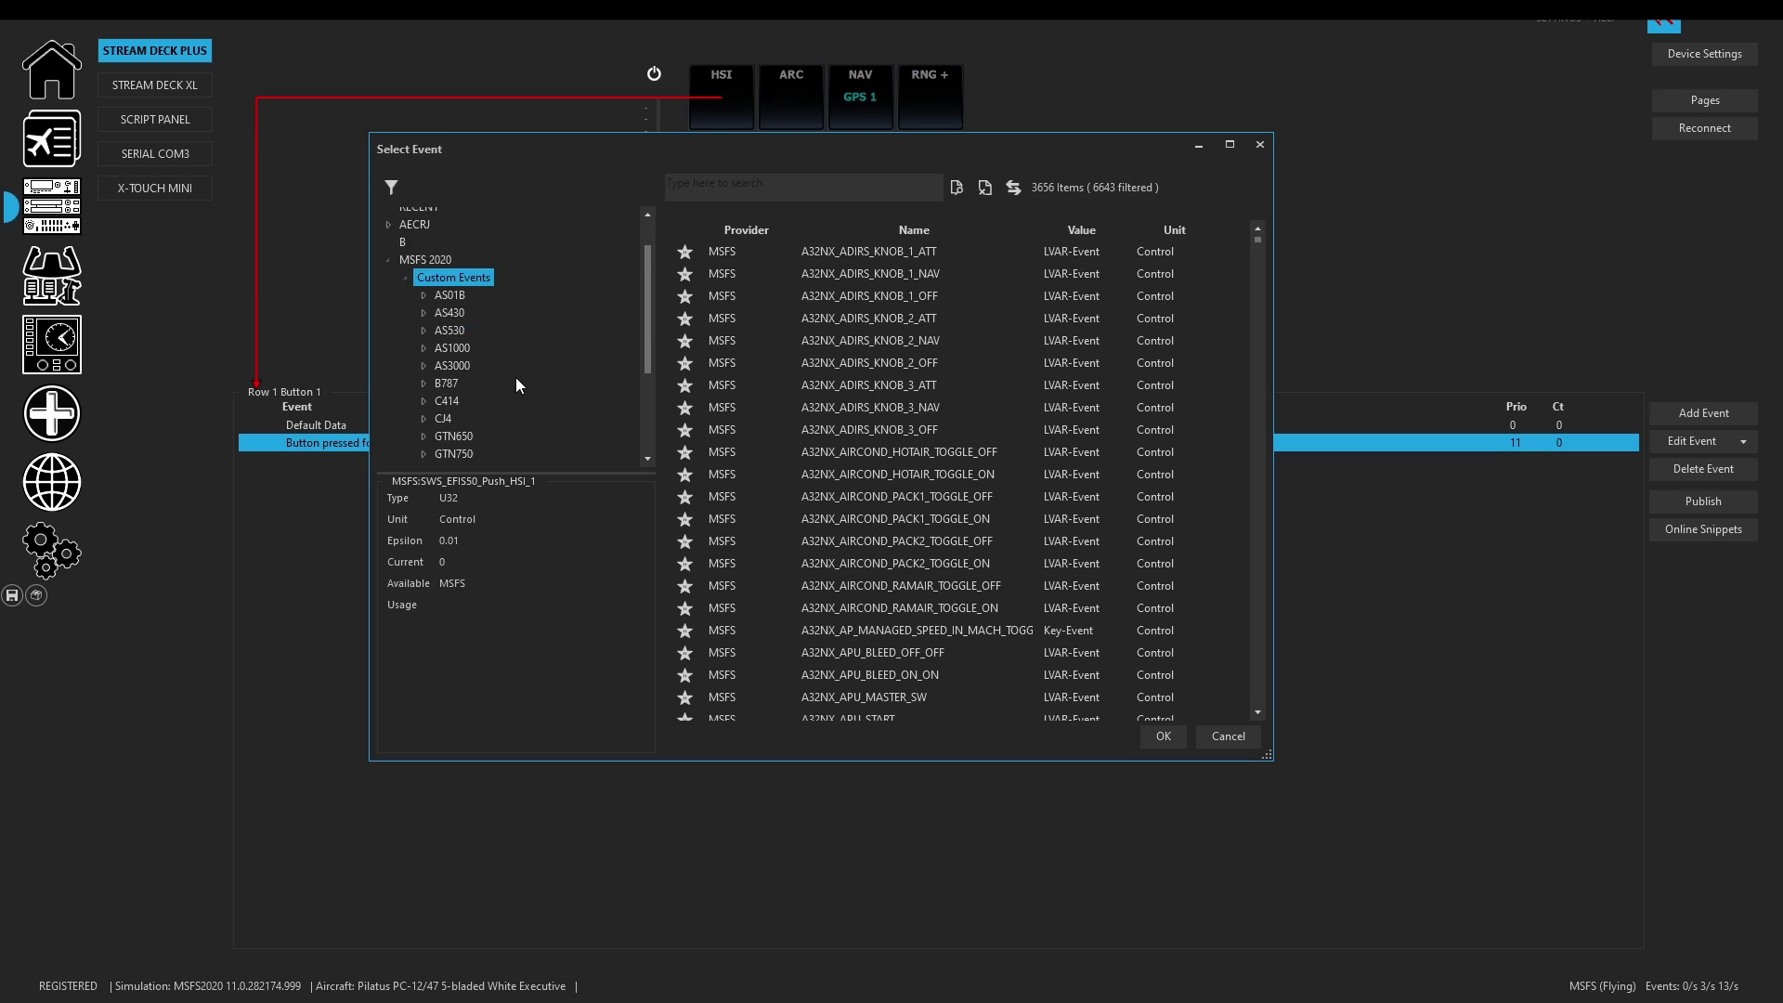
click(461, 436)
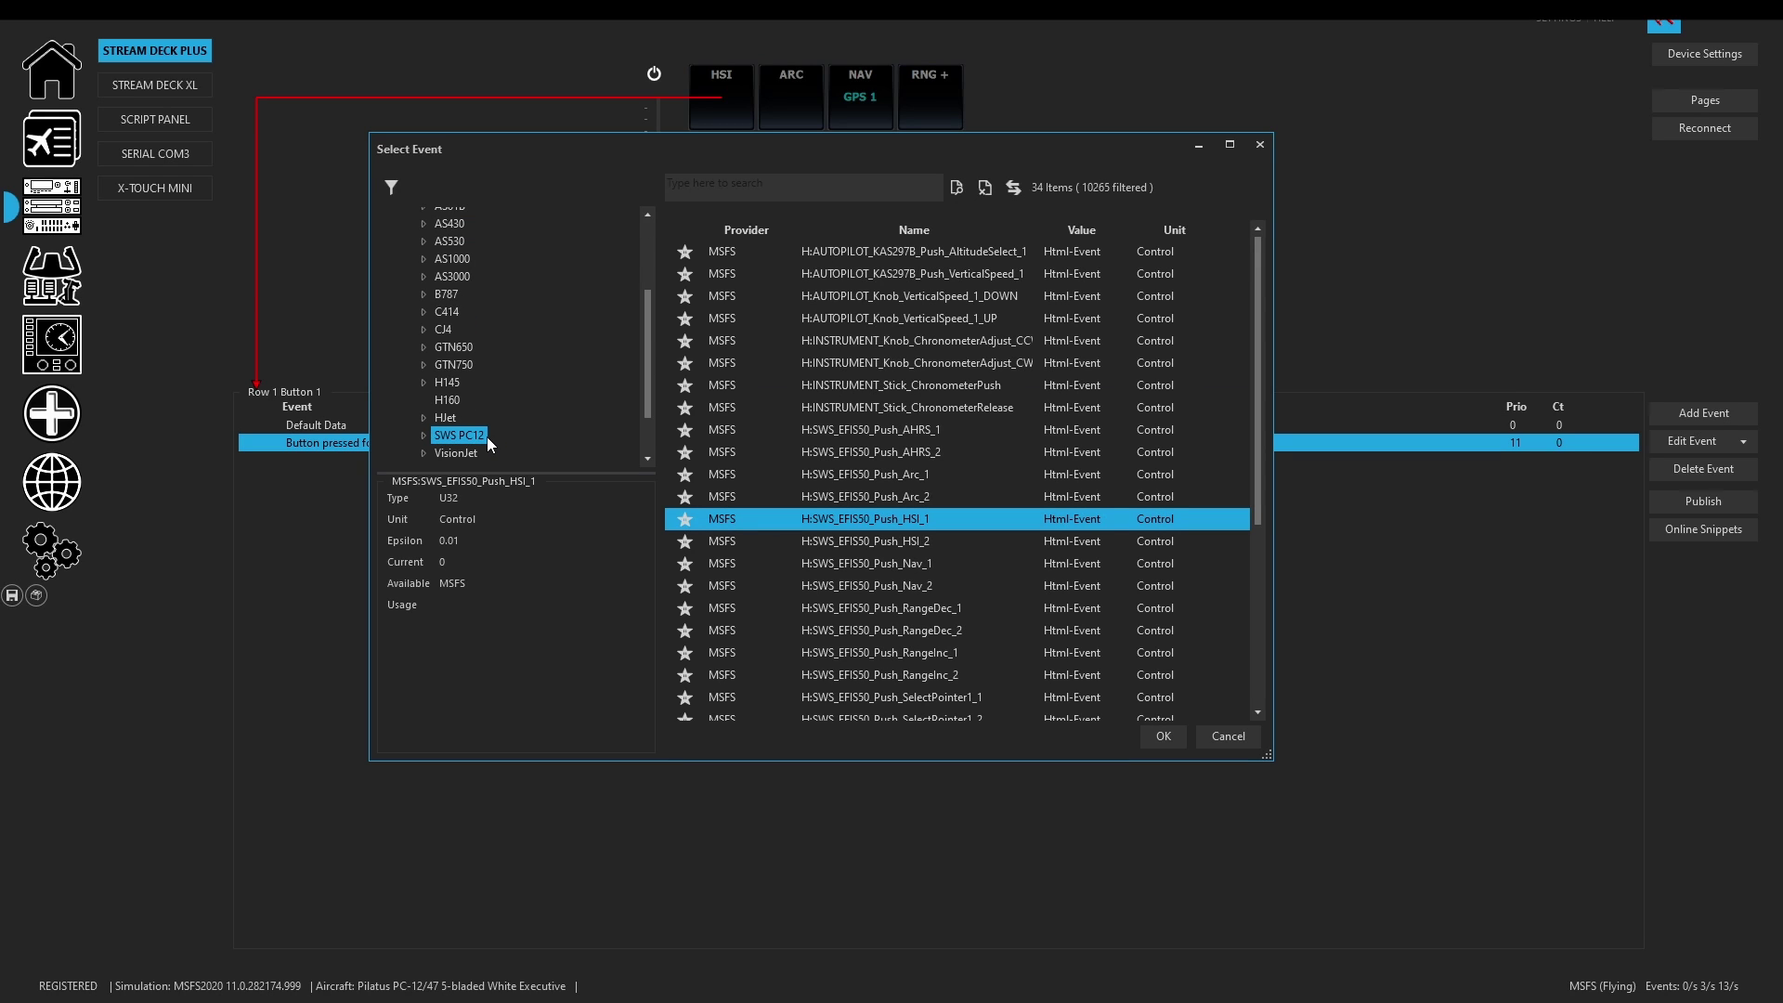
click(421, 433)
scroll(486, 319, down, 2)
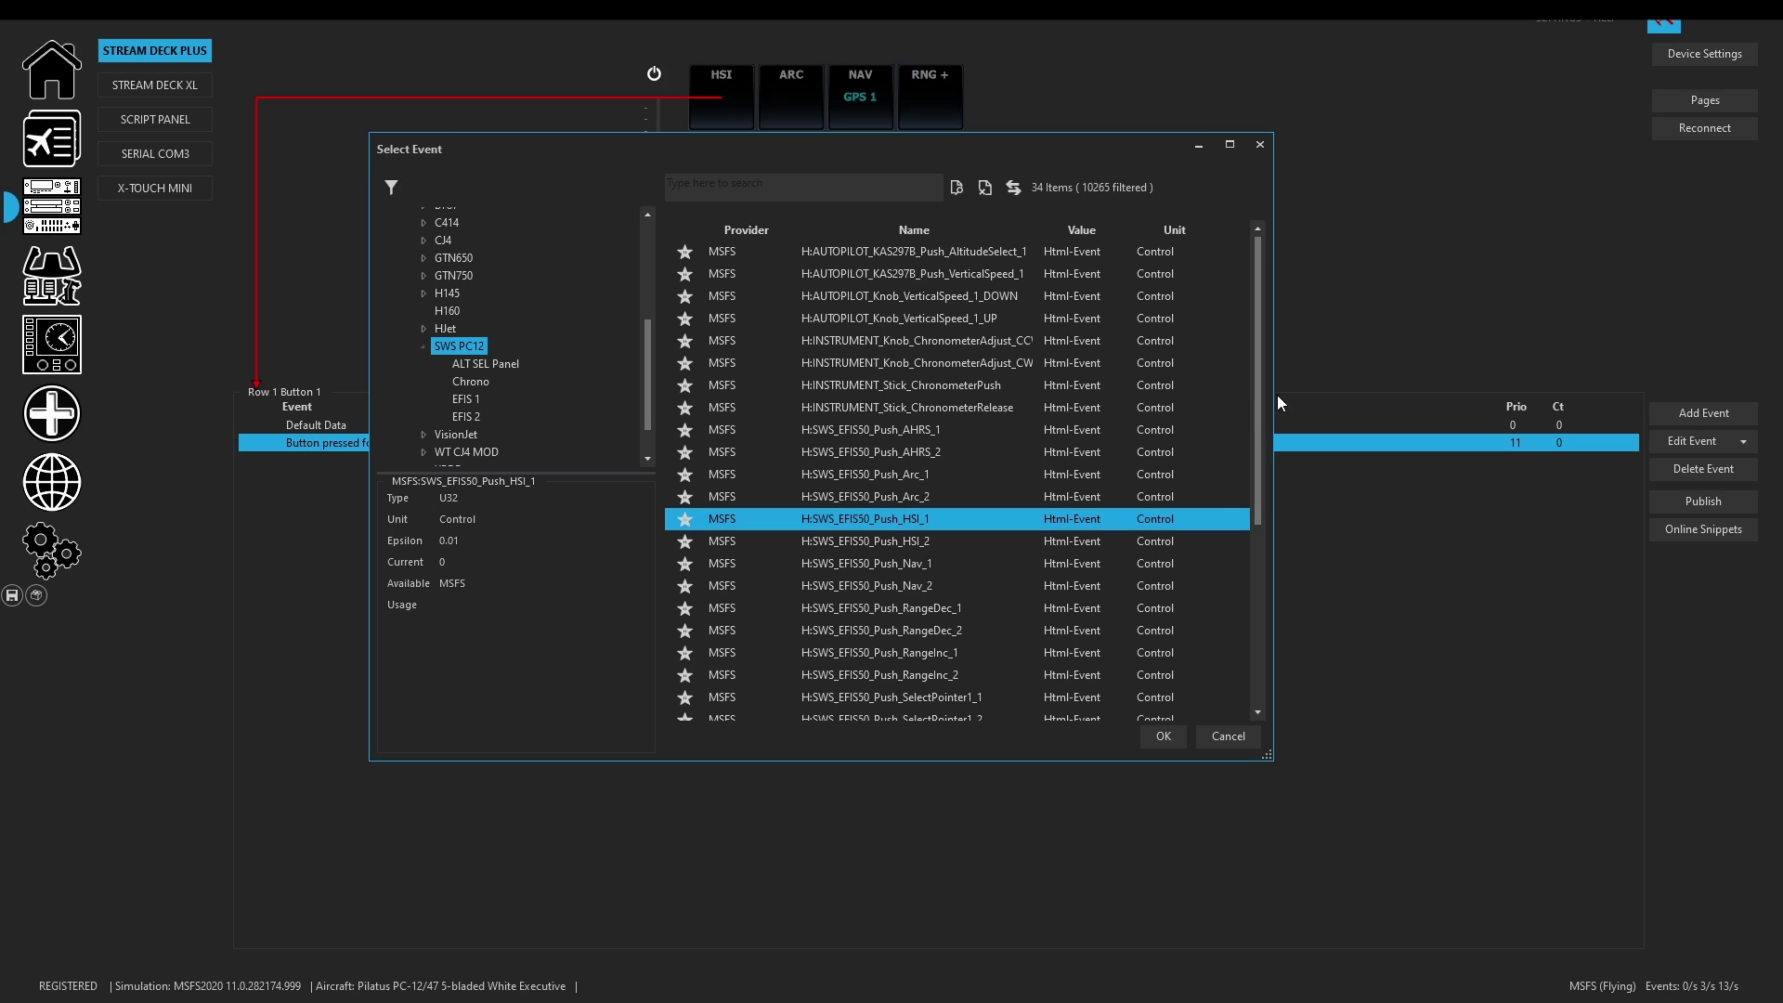
drag(1253, 393, 1261, 296)
click(447, 310)
click(464, 363)
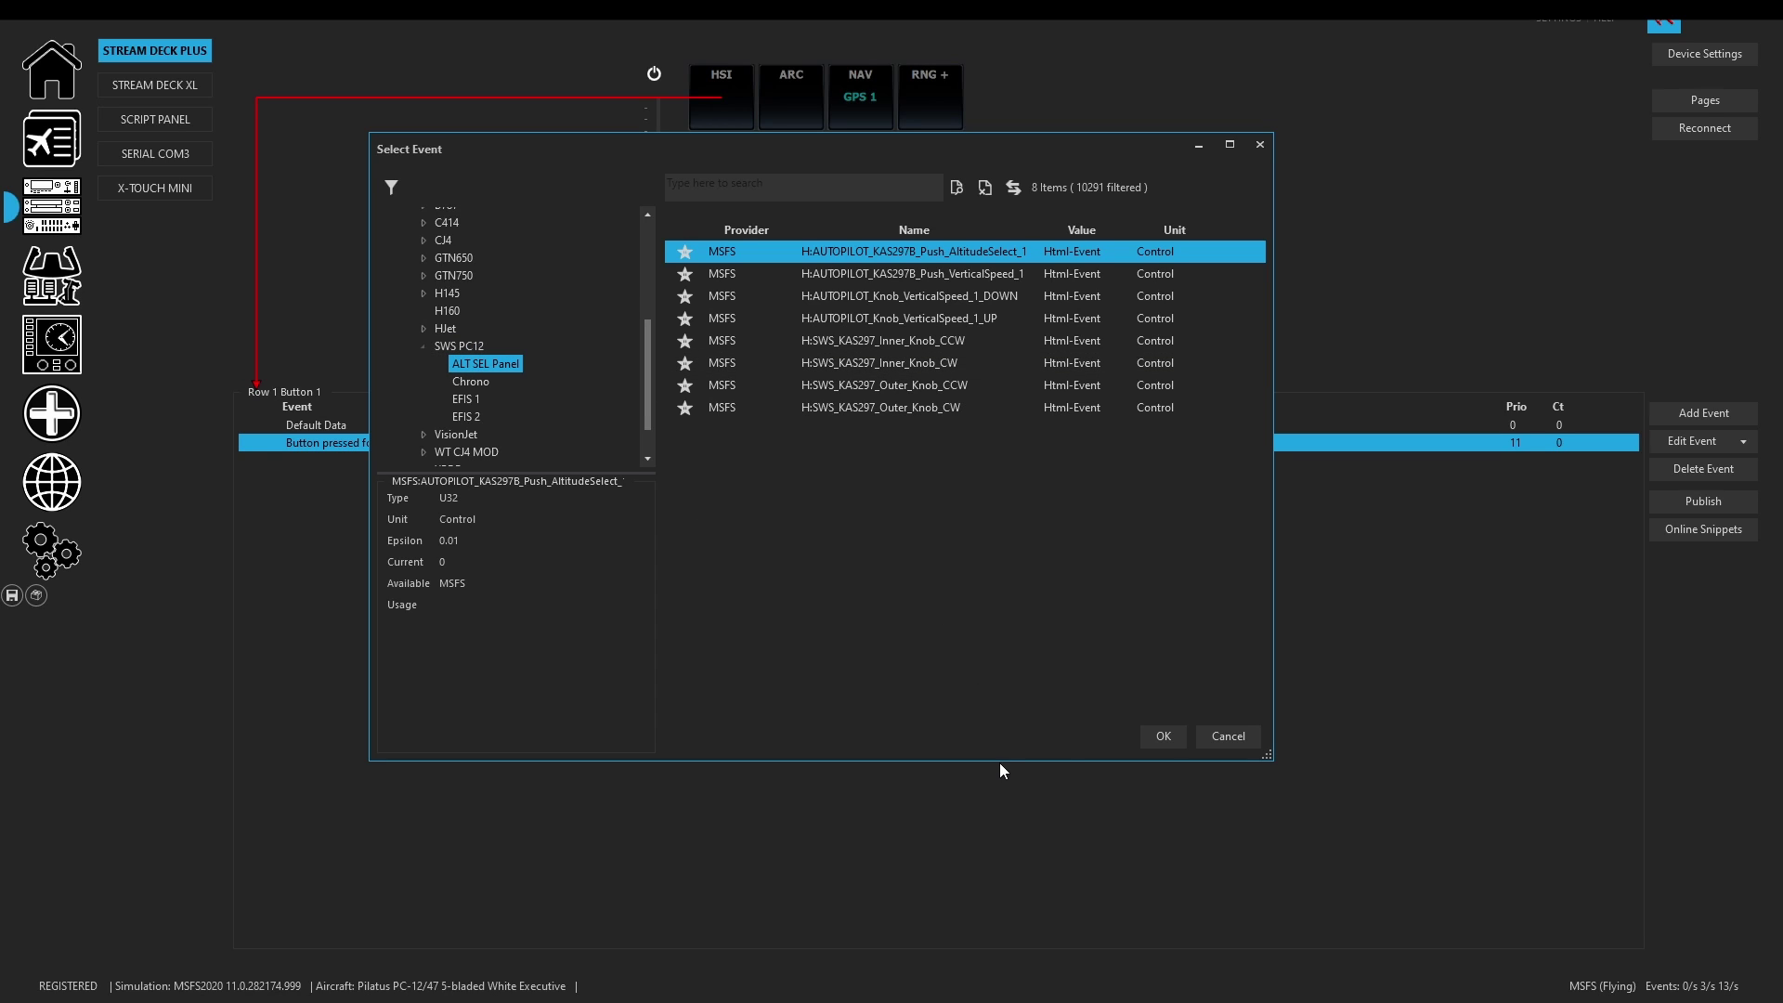
Enlarge the event selection window, look through the B input events, and leave the selection without choosing one.
drag(999, 761, 999, 898)
scroll(494, 282, up, 5)
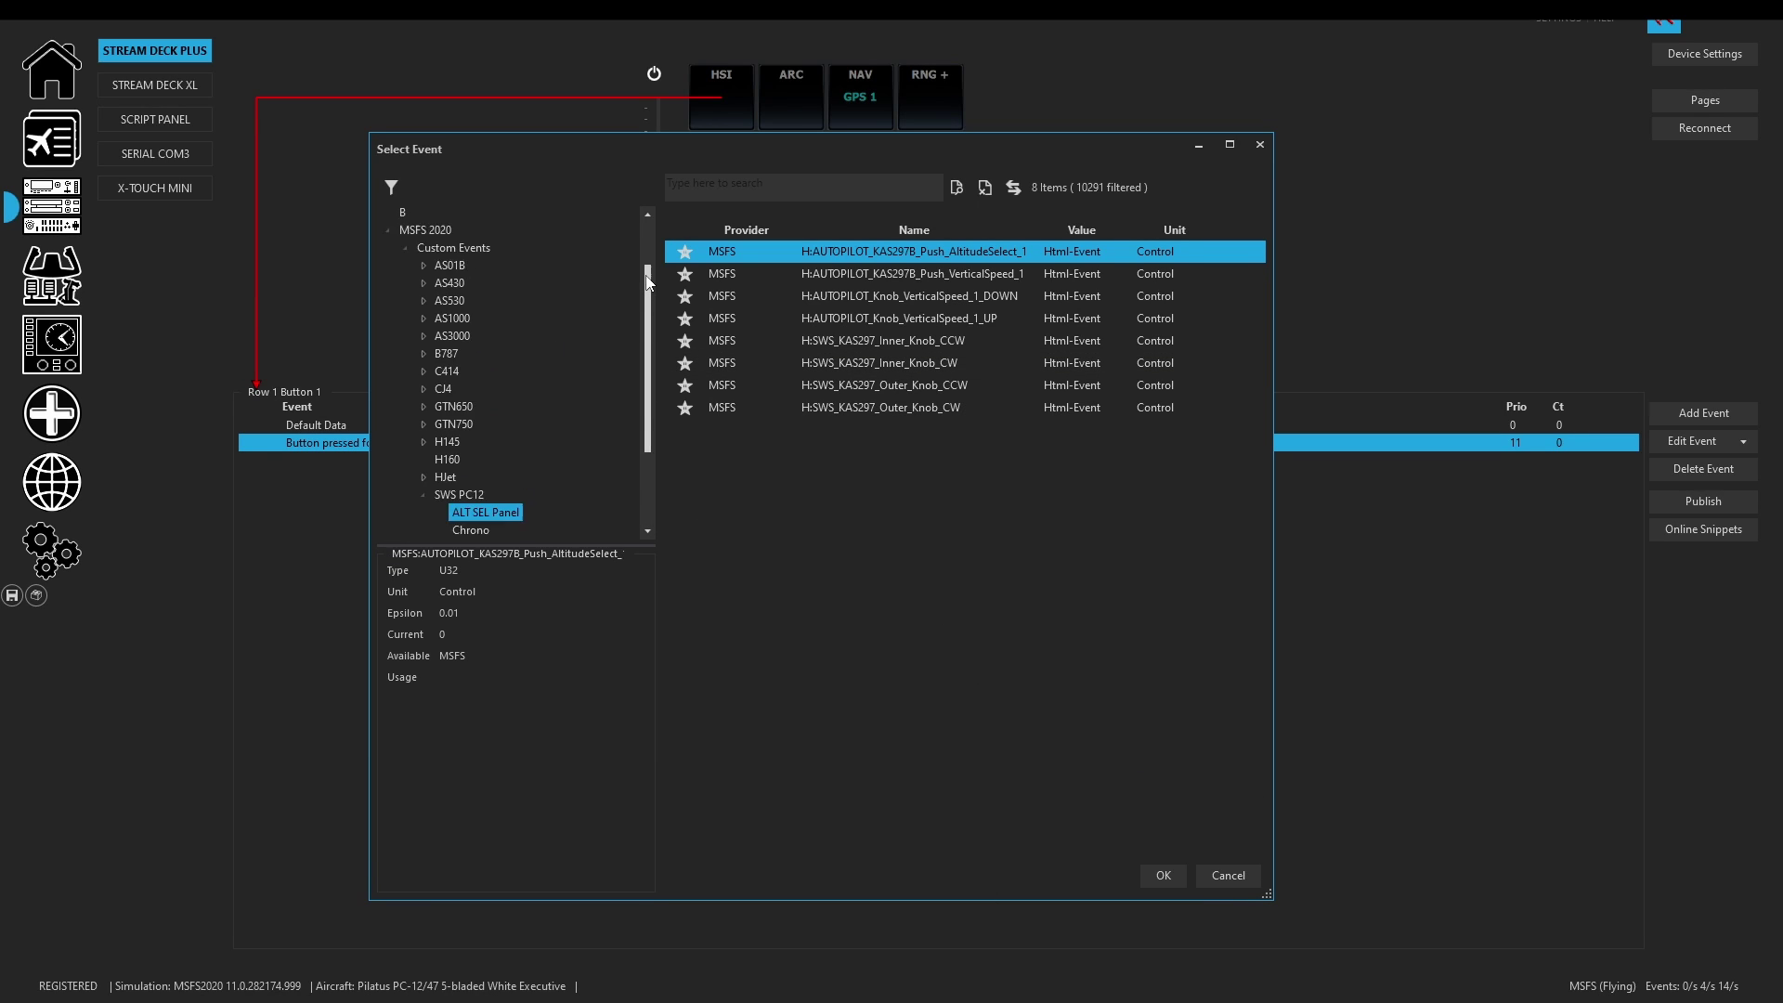
click(401, 287)
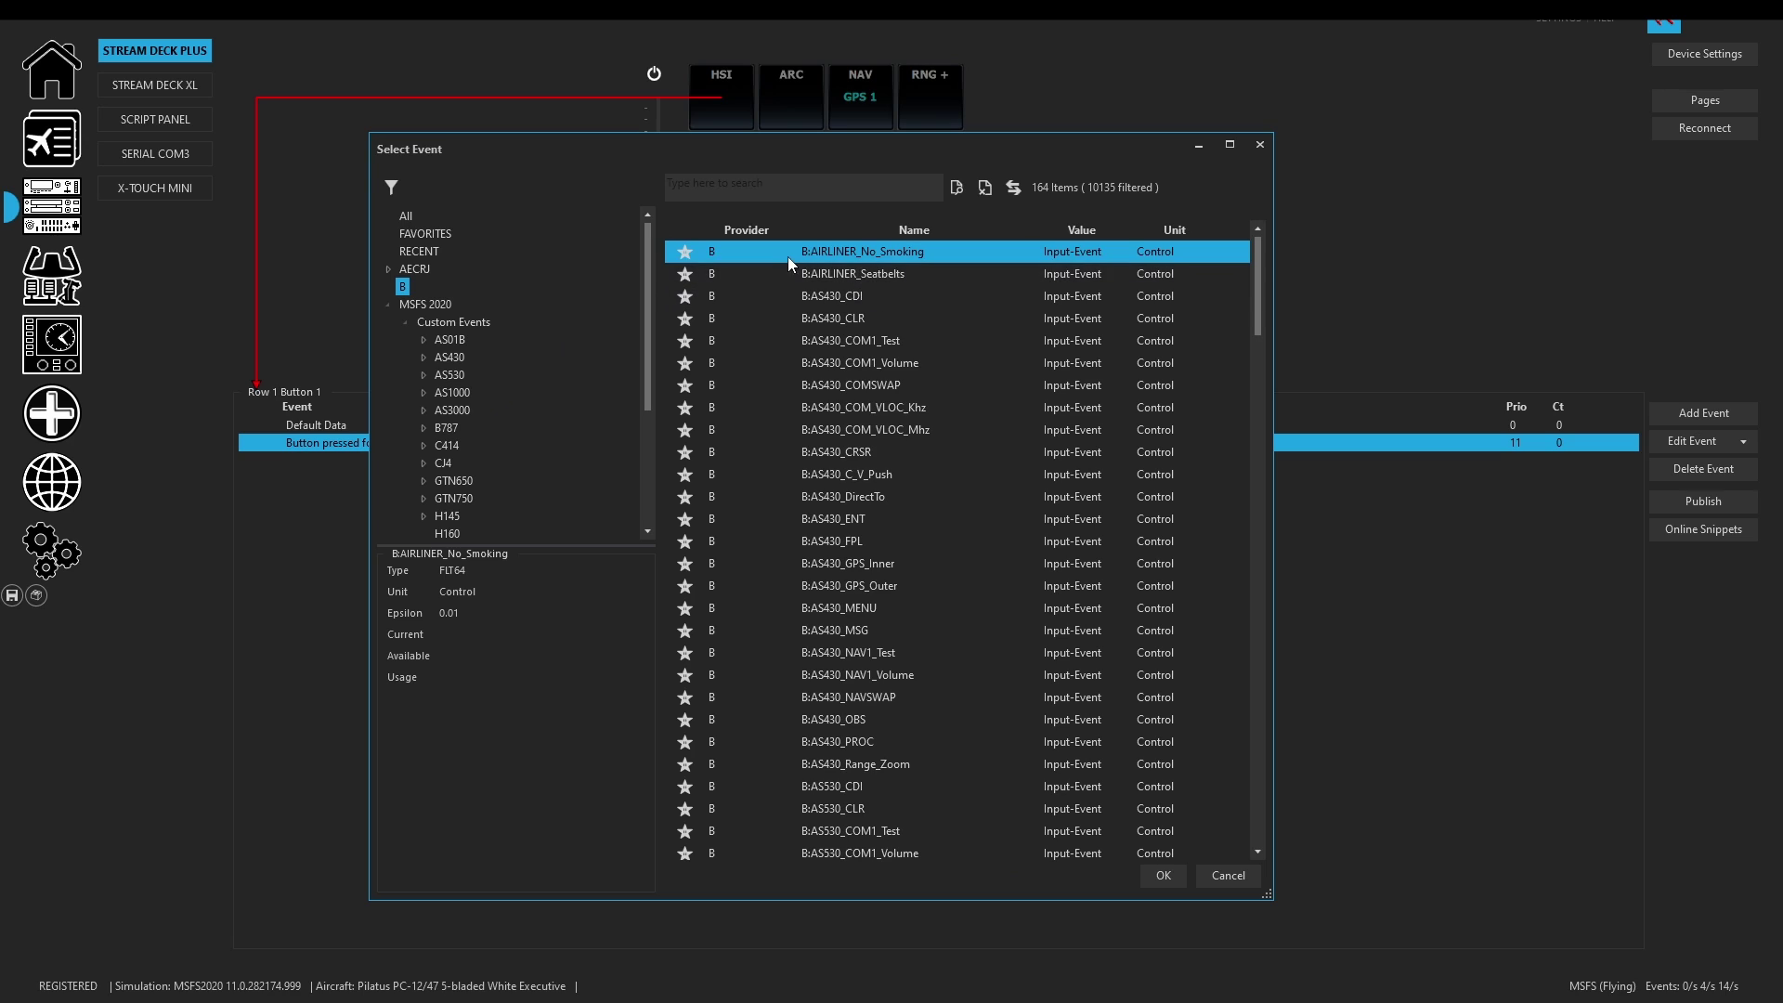
scroll(837, 407, down, 10)
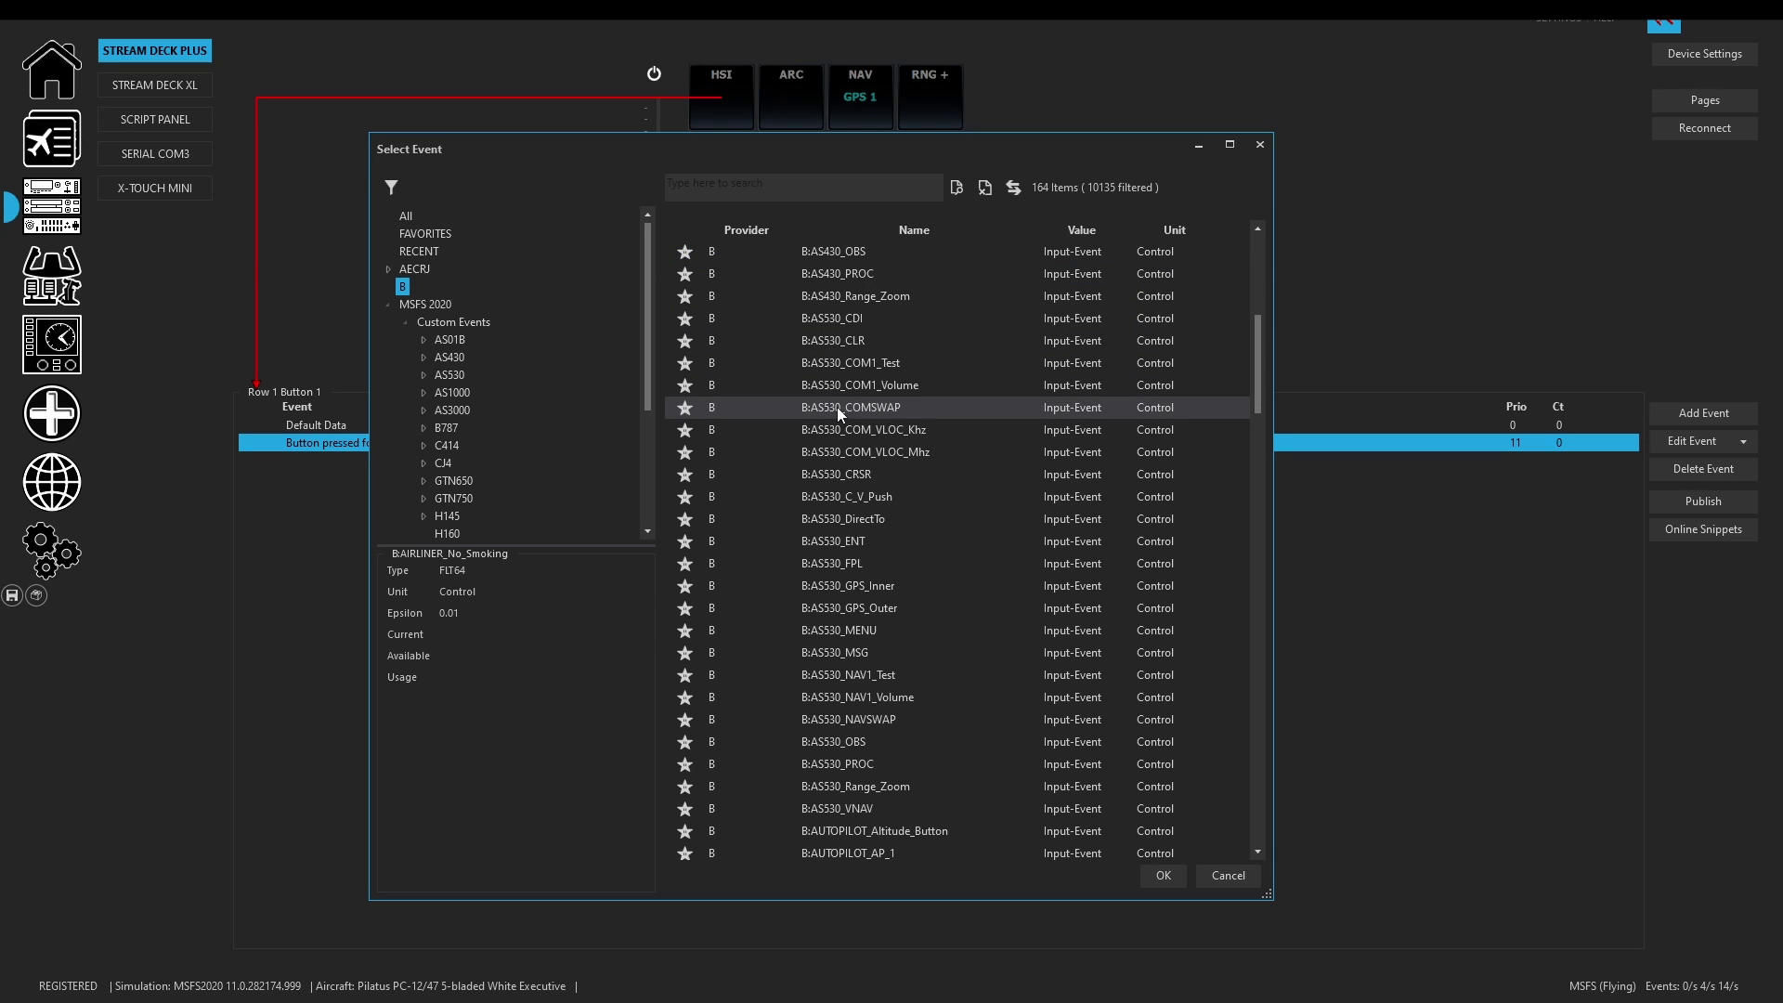
scroll(837, 407, down, 5)
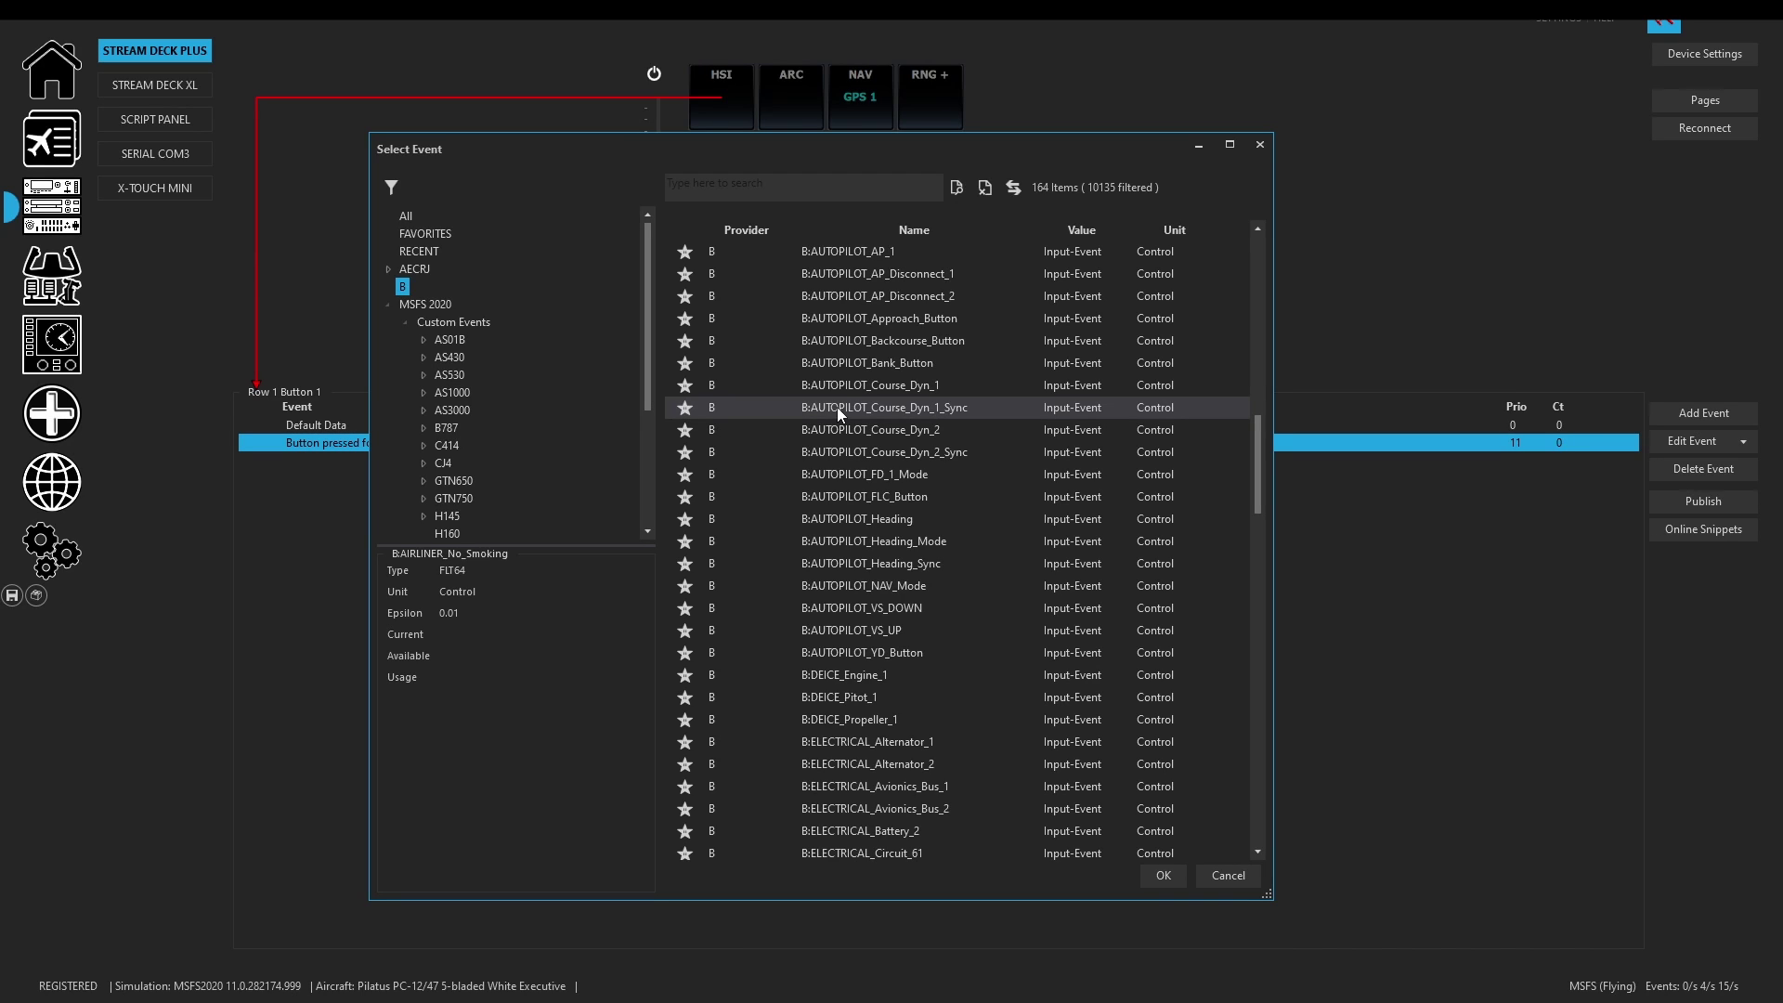
key(Escape)
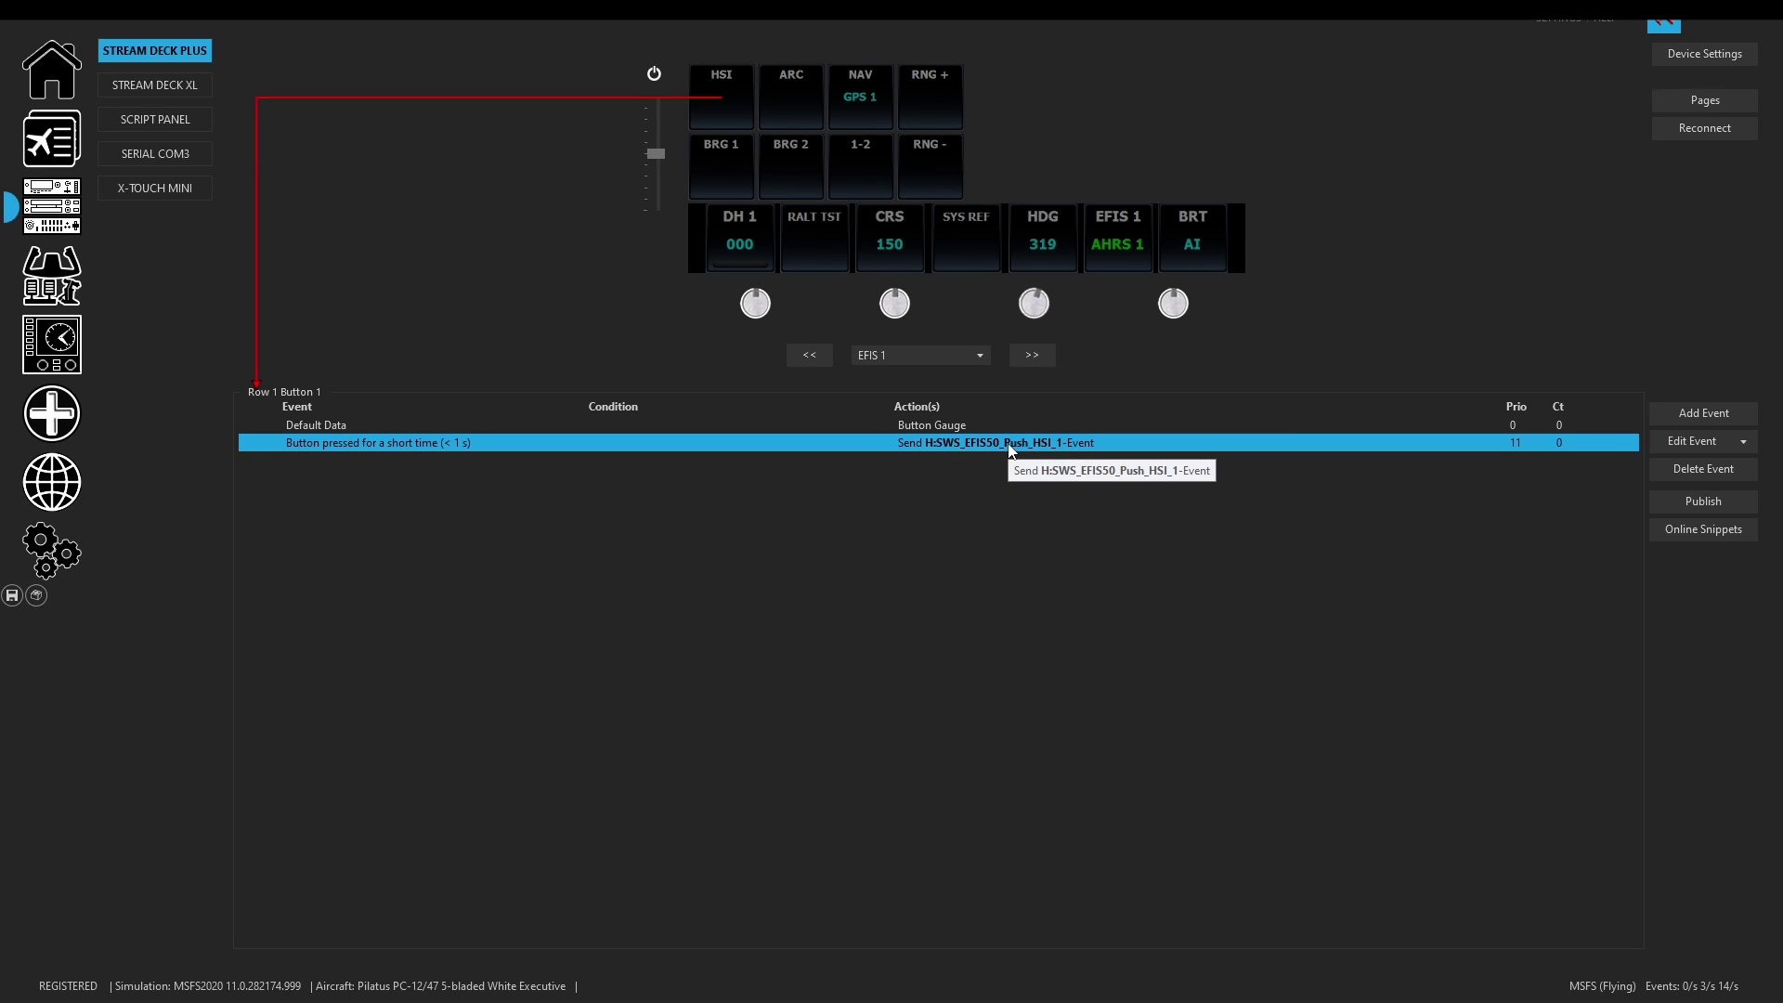
Inspect the short-press event assigned to the HDG knob on the EFIS 1 page, leaving it unedited.
click(1036, 309)
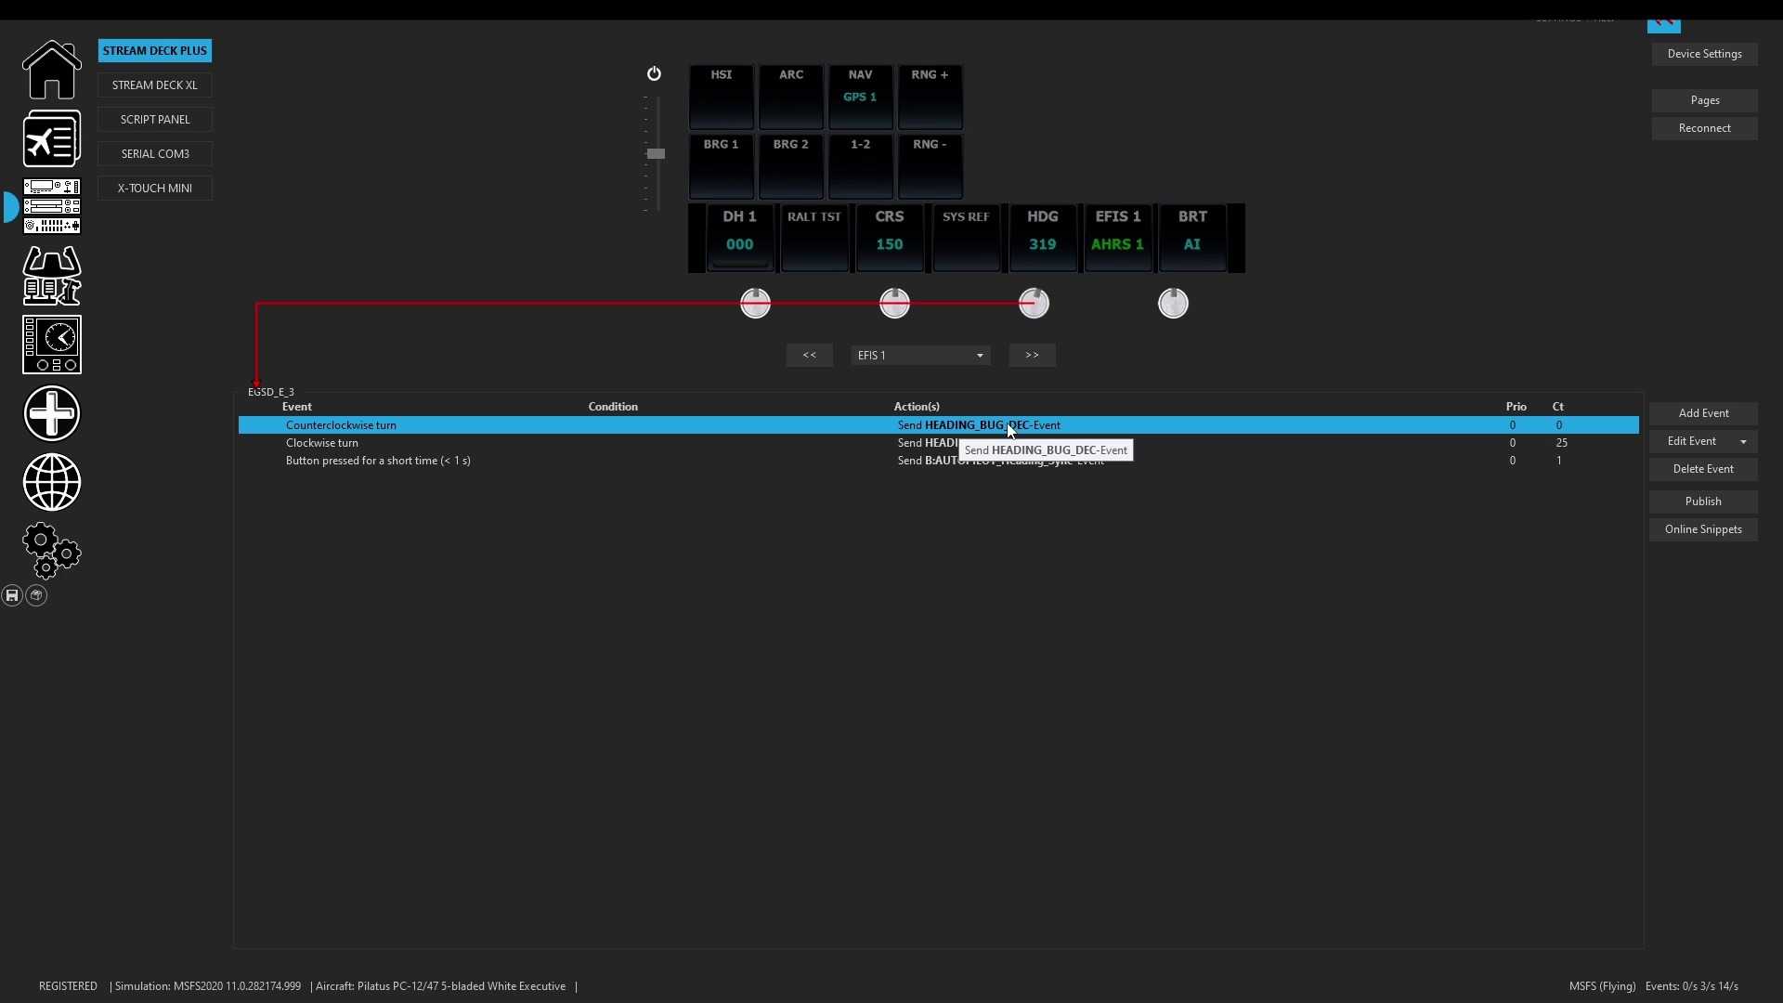
click(962, 467)
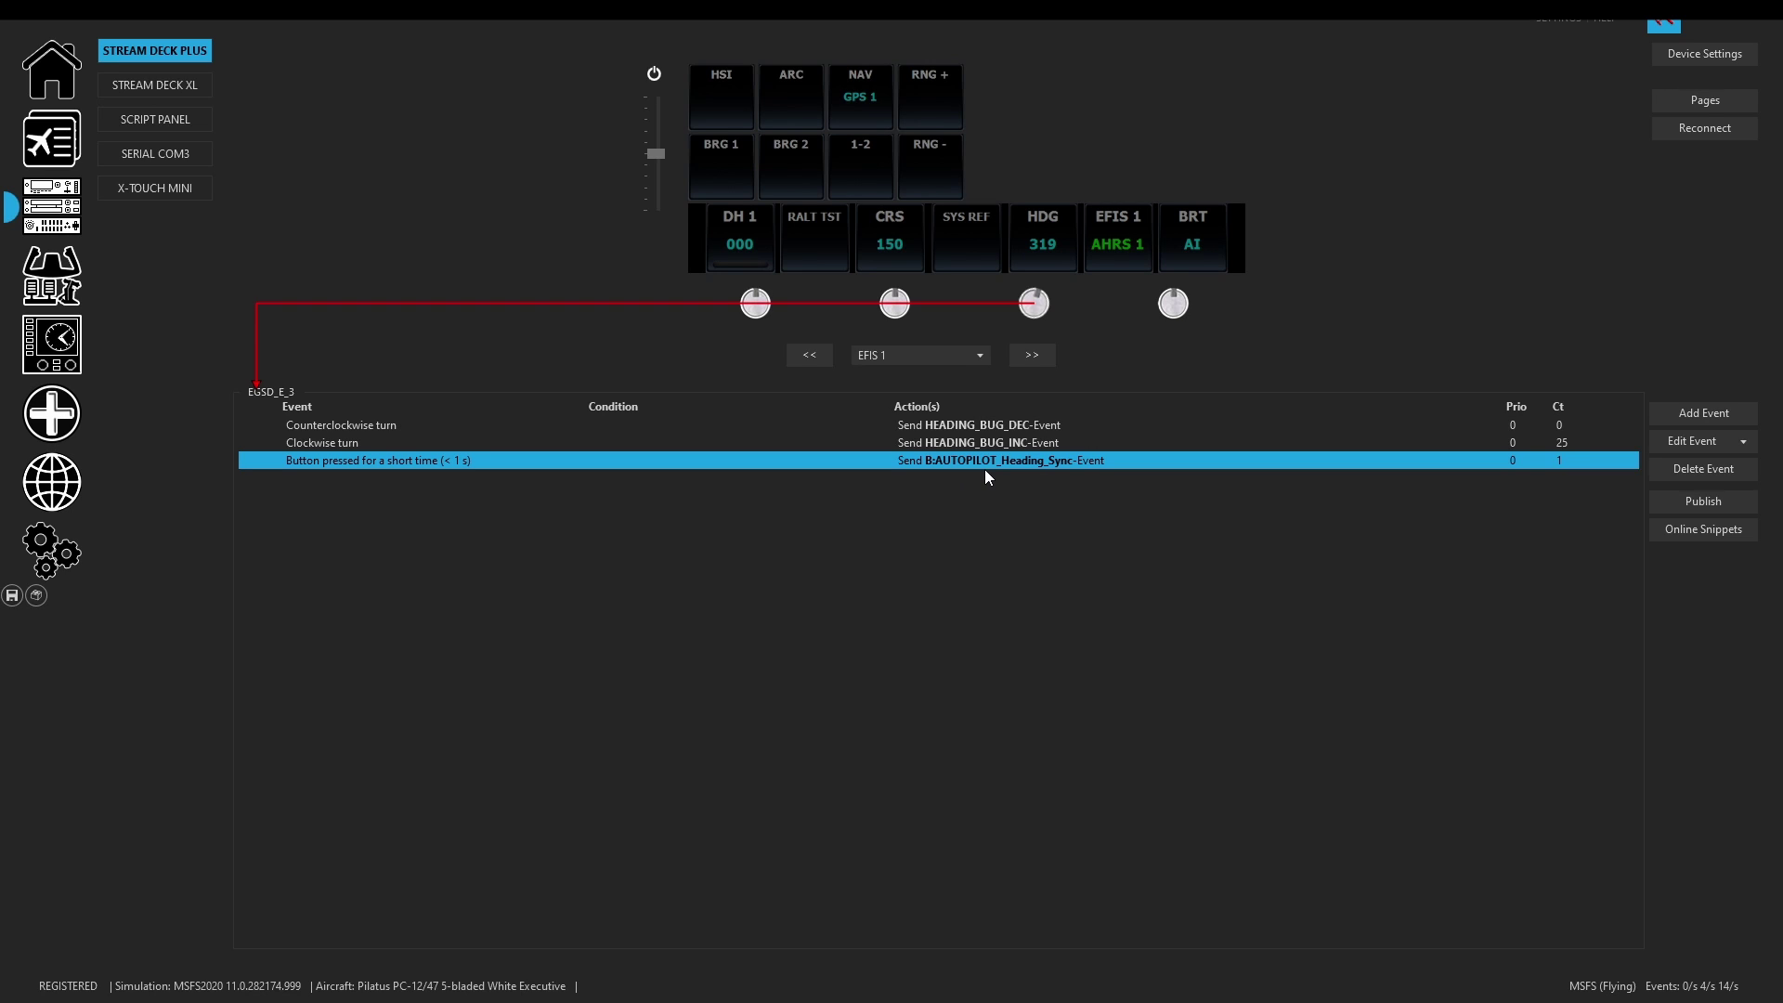
double_click(984, 459)
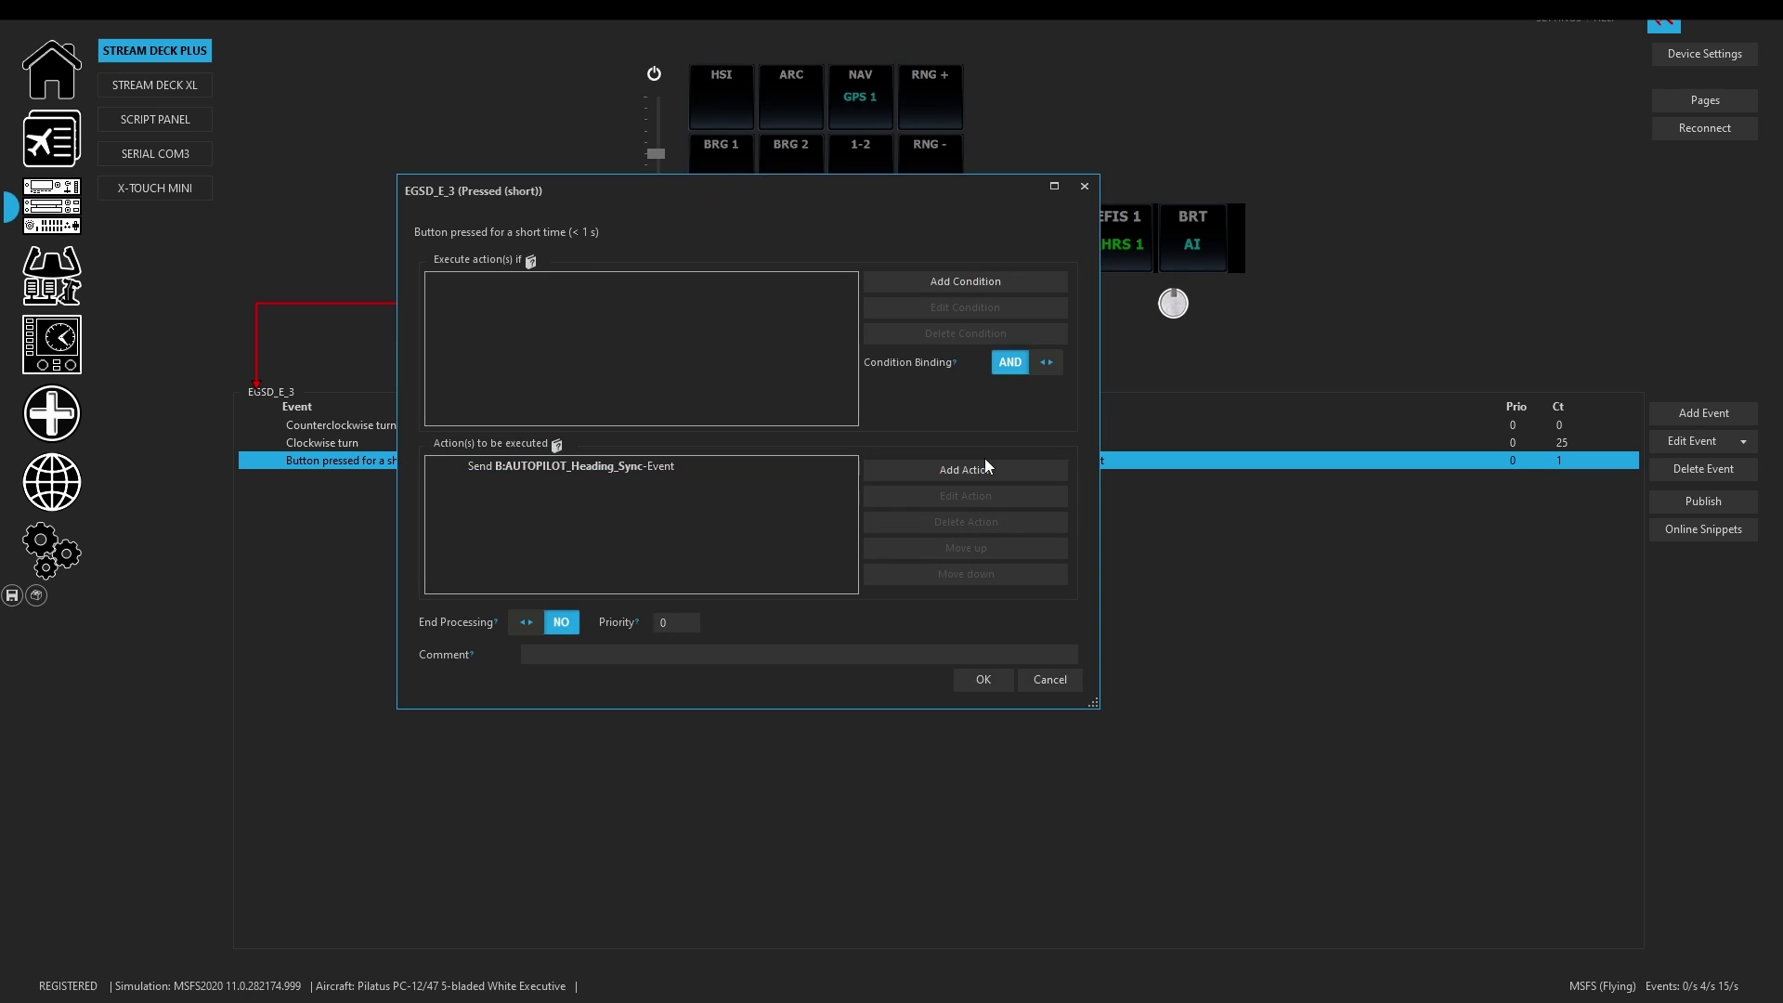
click(1076, 688)
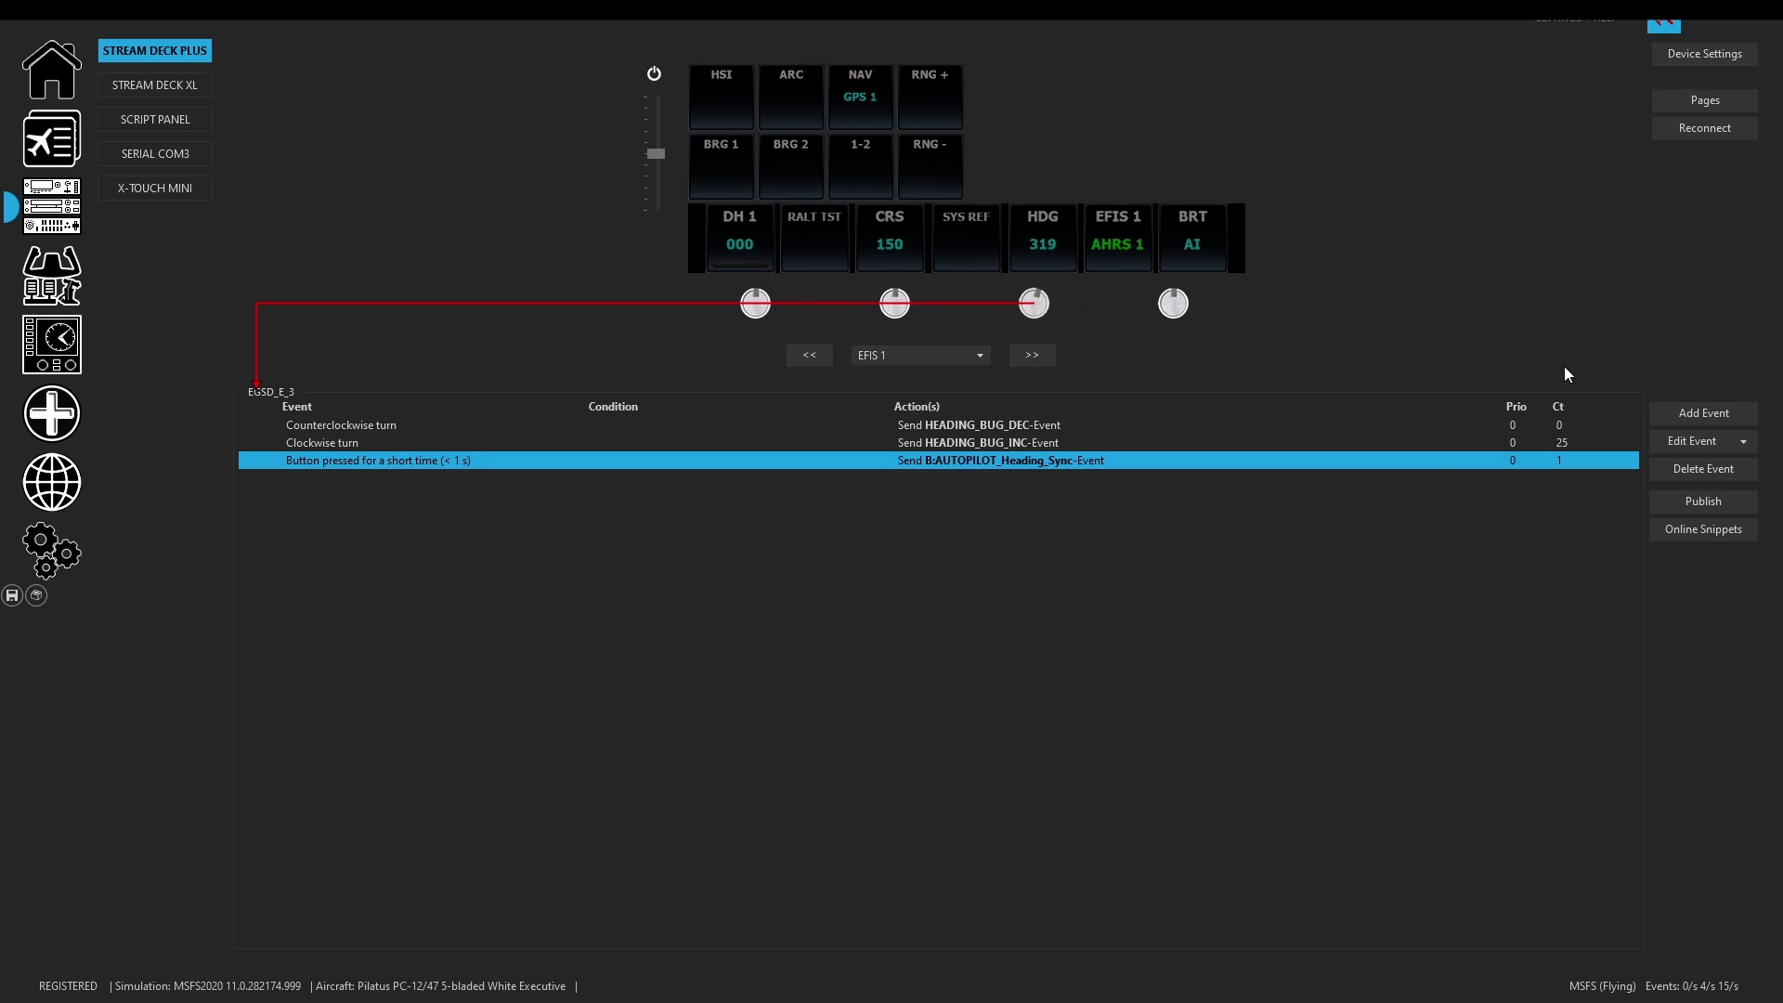
Start a new short-press simulation event for the HDG knob, search the B input events for "head", and cancel the addition.
click(1690, 409)
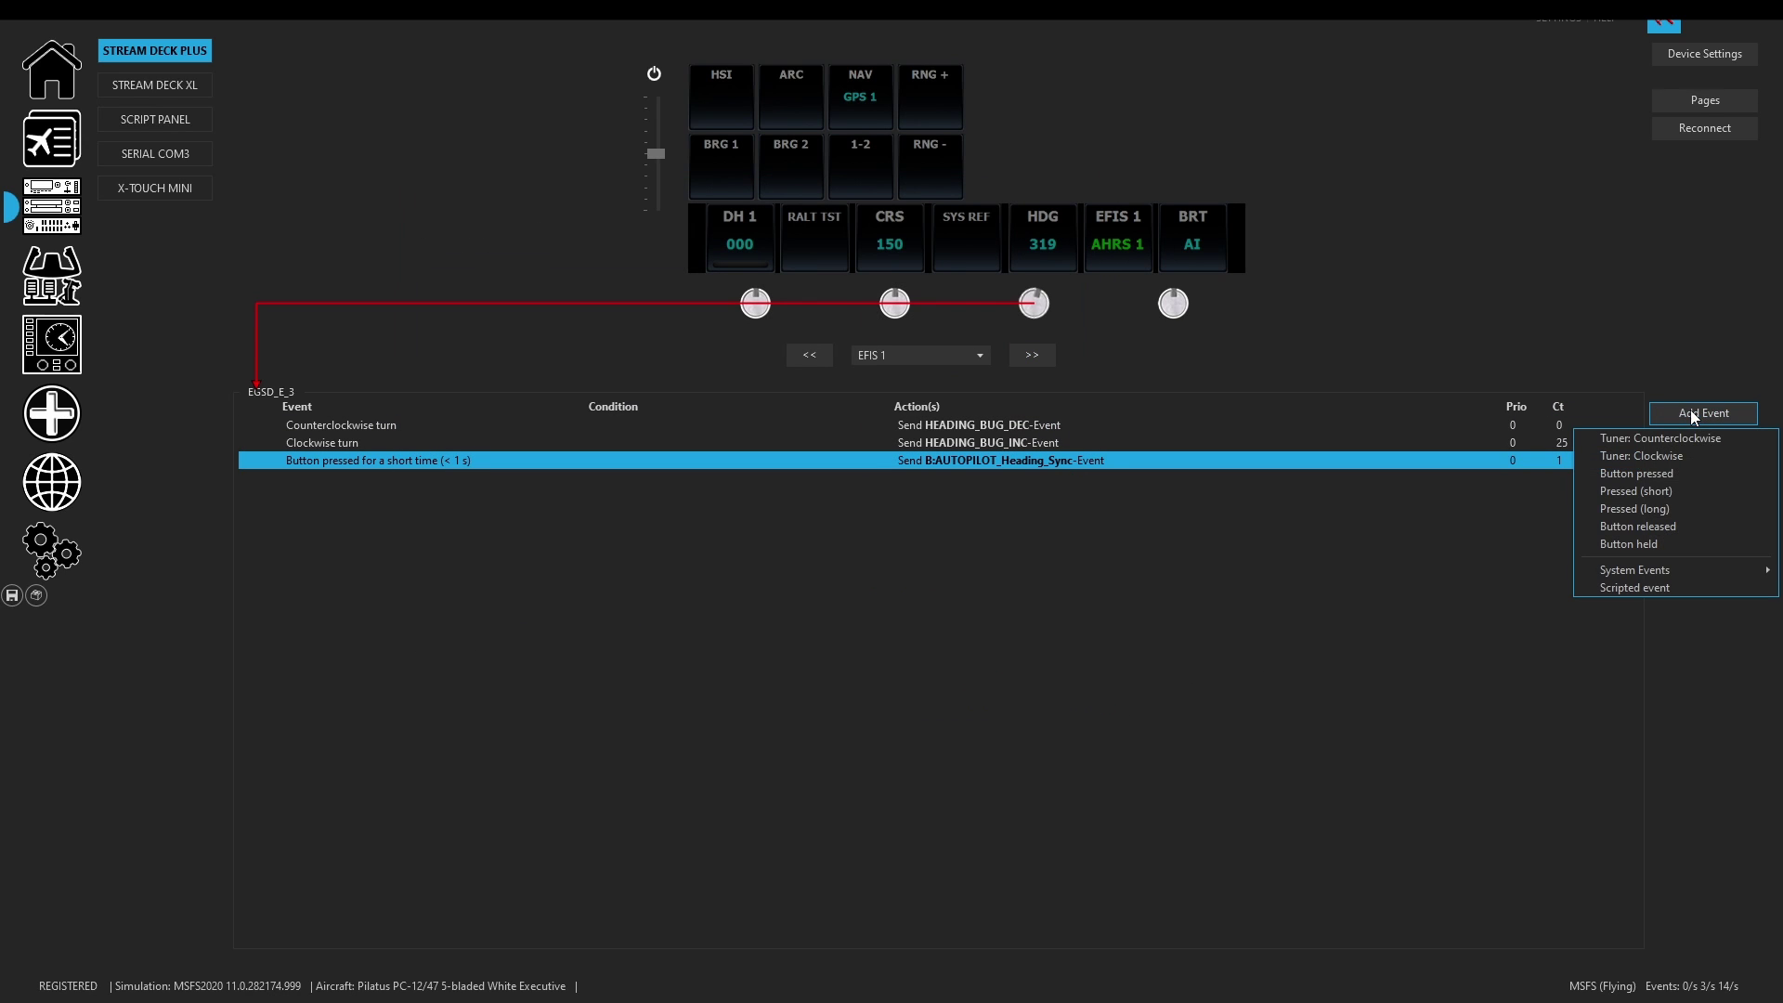
click(1627, 490)
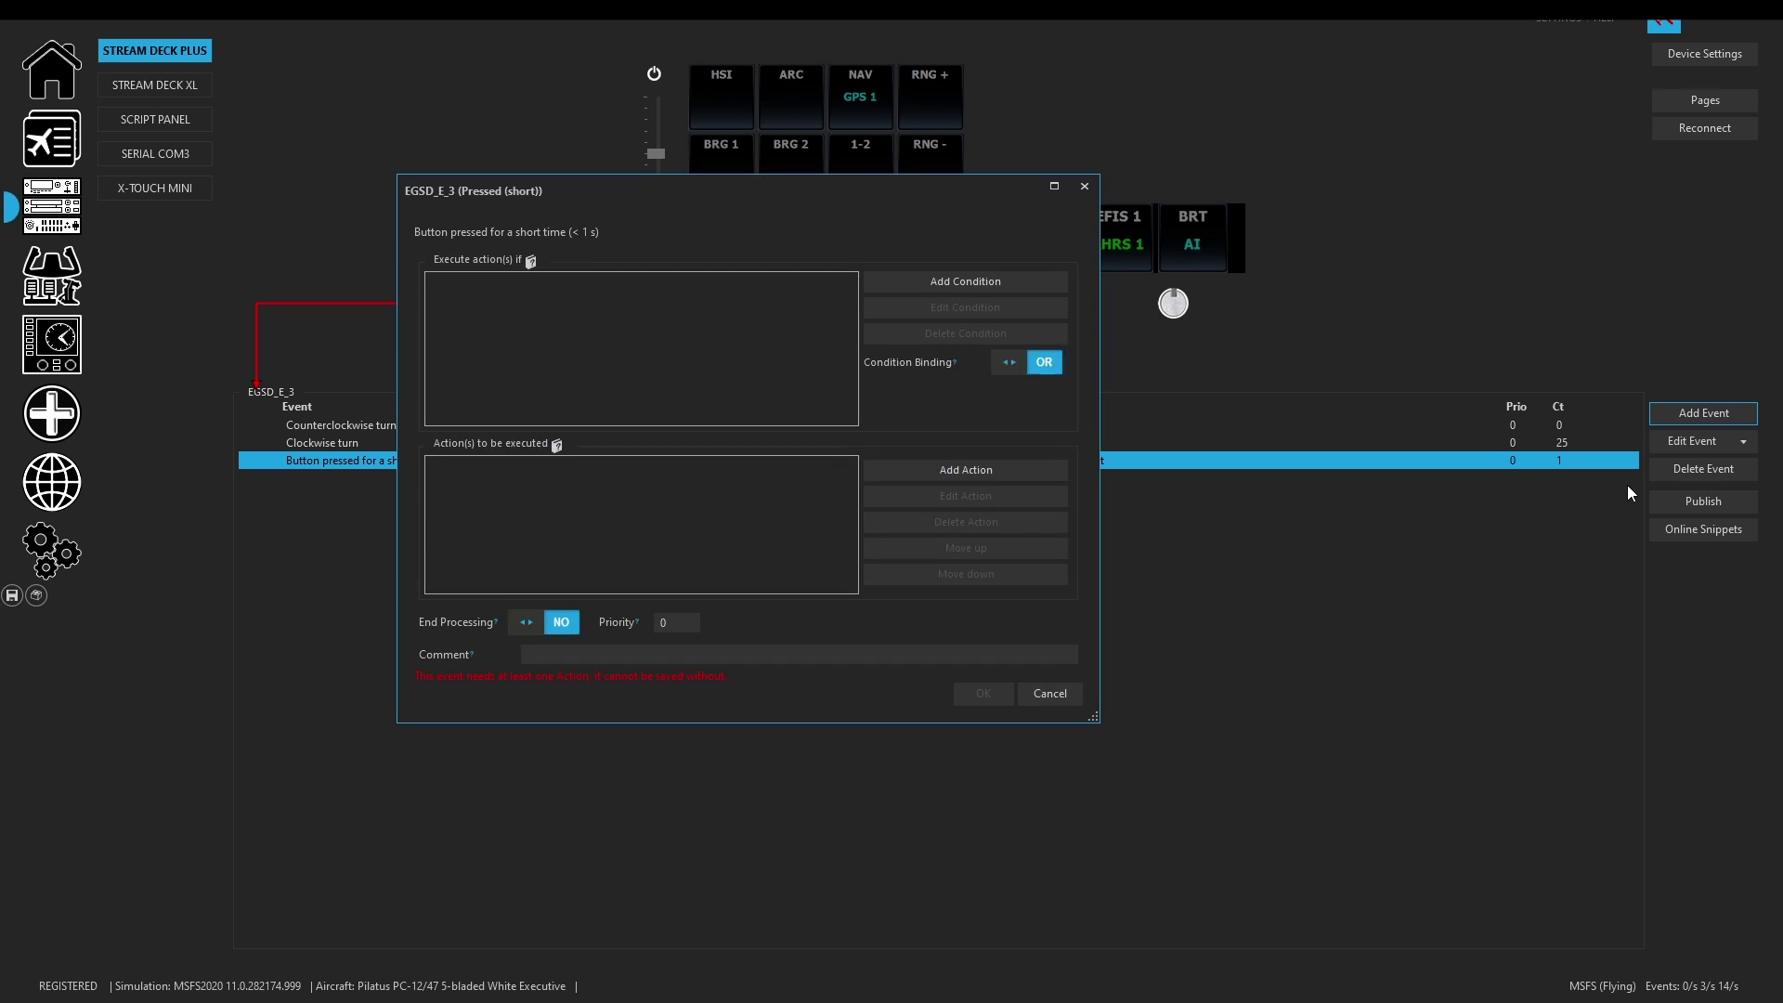
click(895, 471)
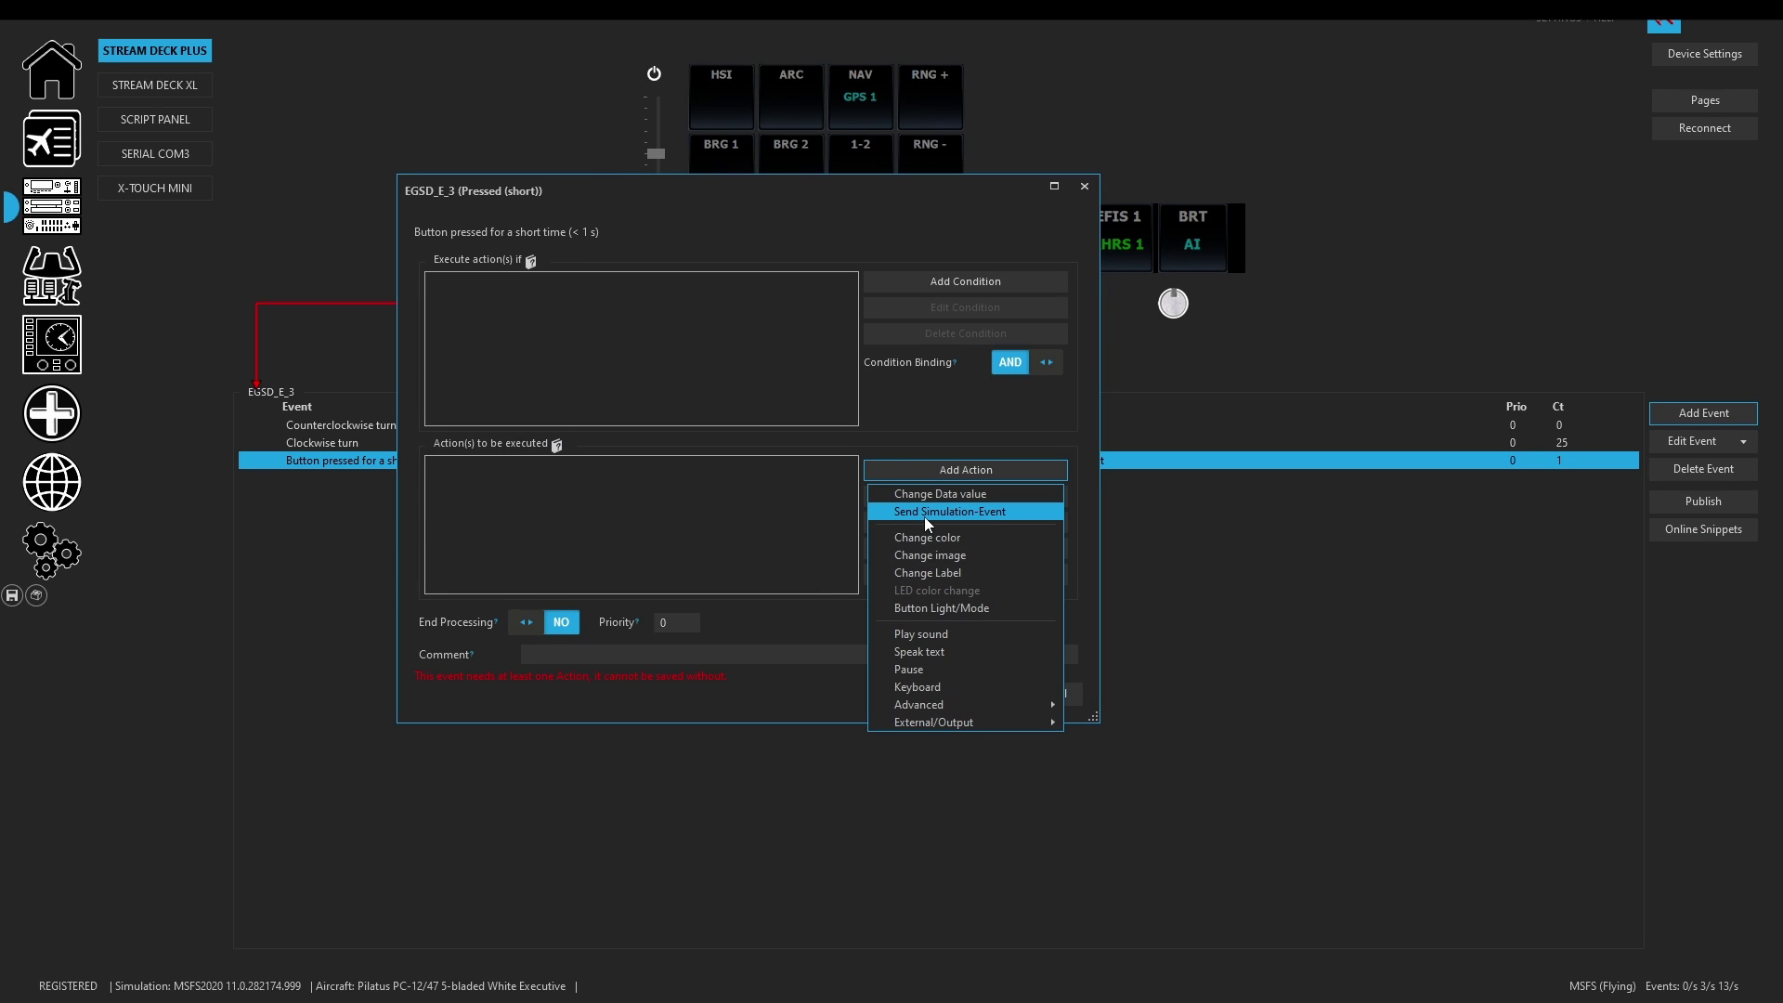
click(925, 513)
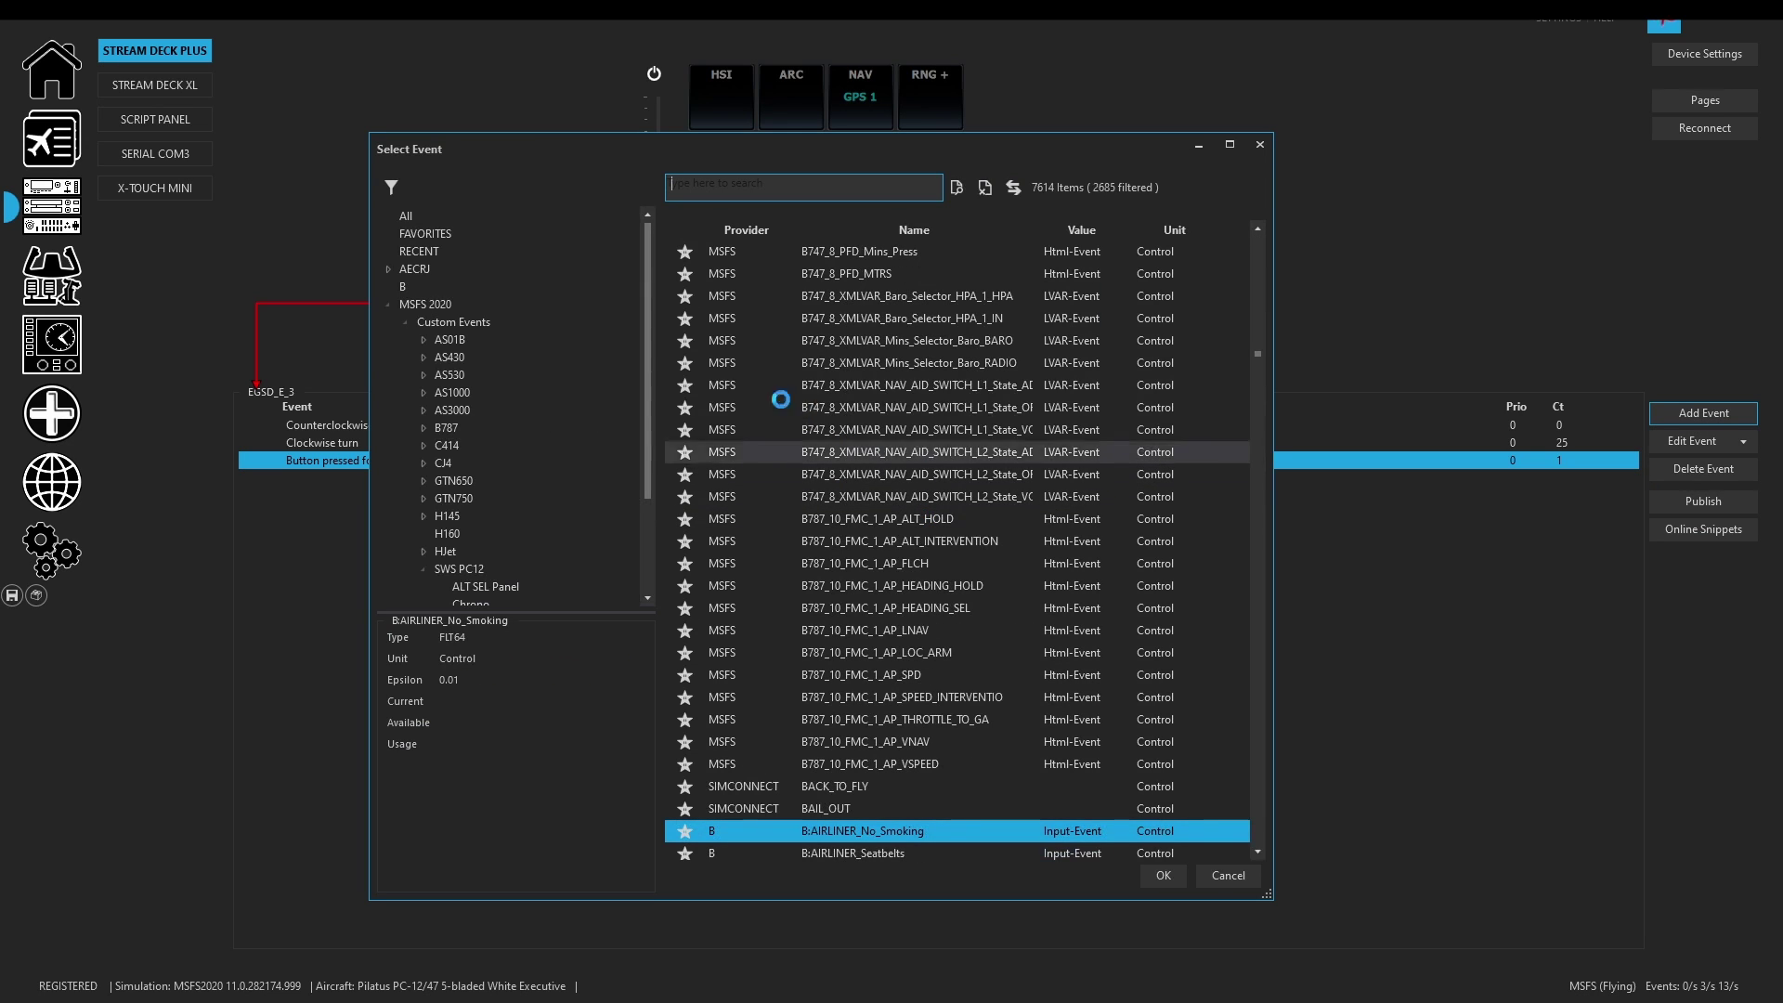
click(404, 288)
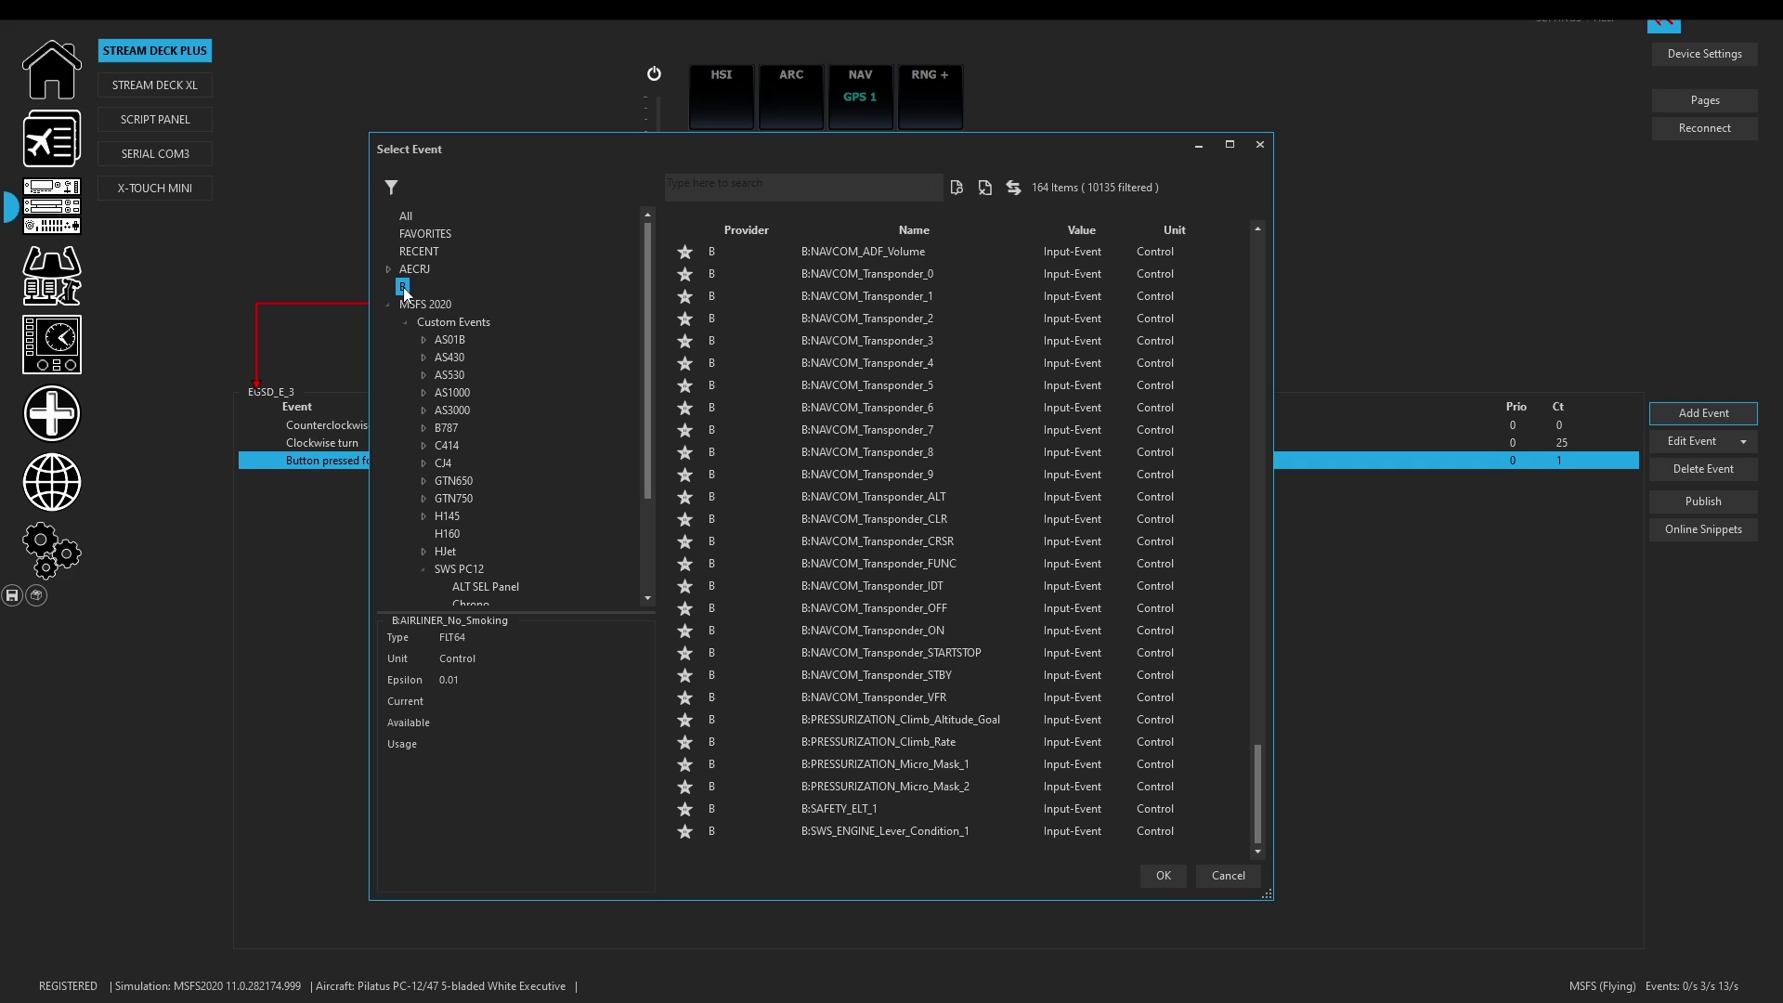
click(755, 193)
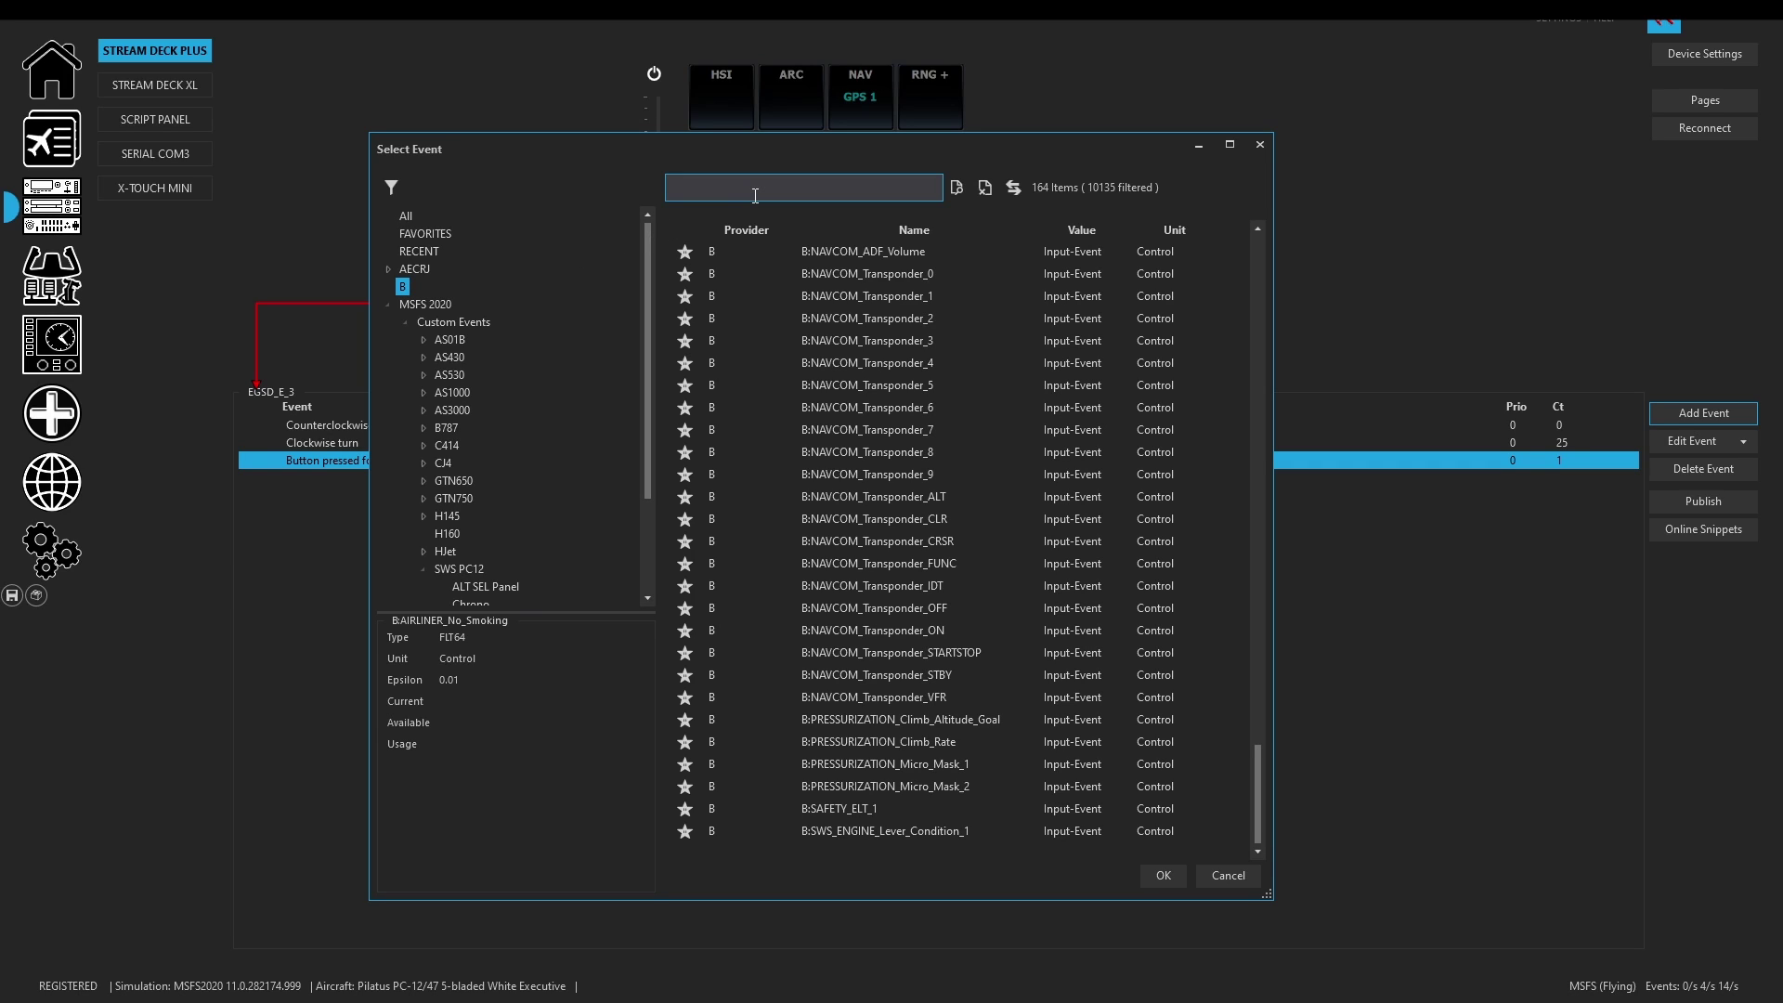
text(head)
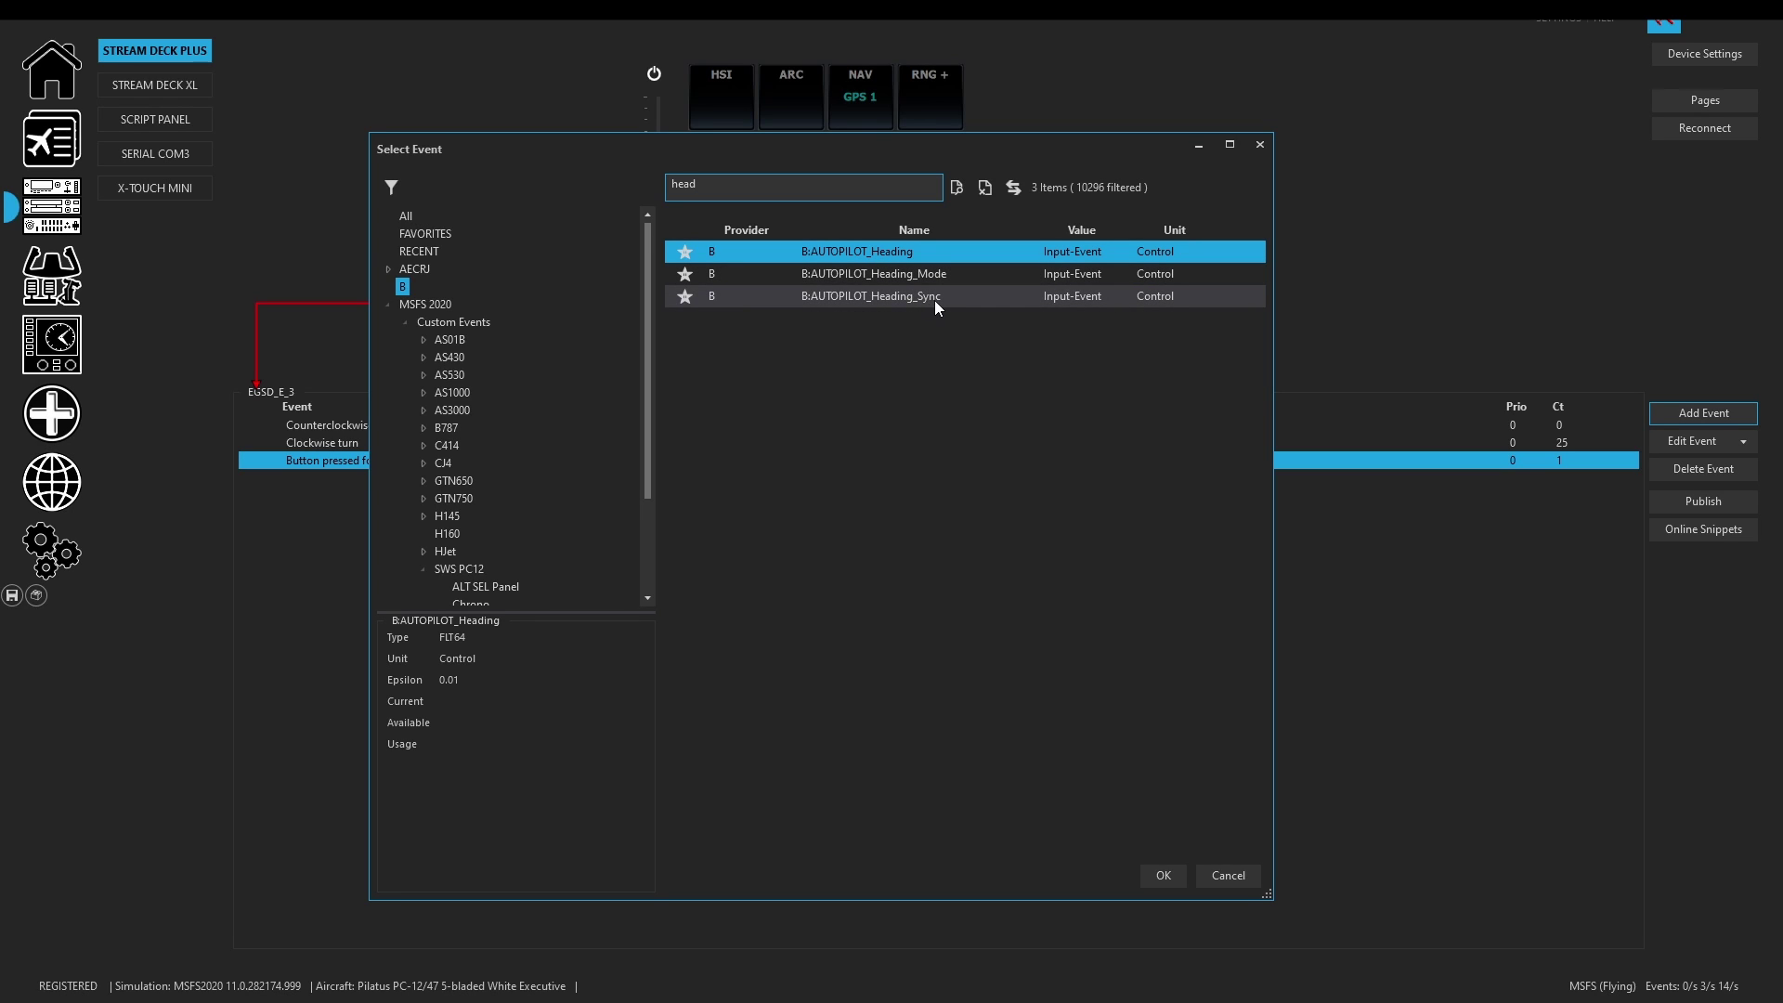
click(1242, 866)
click(1054, 693)
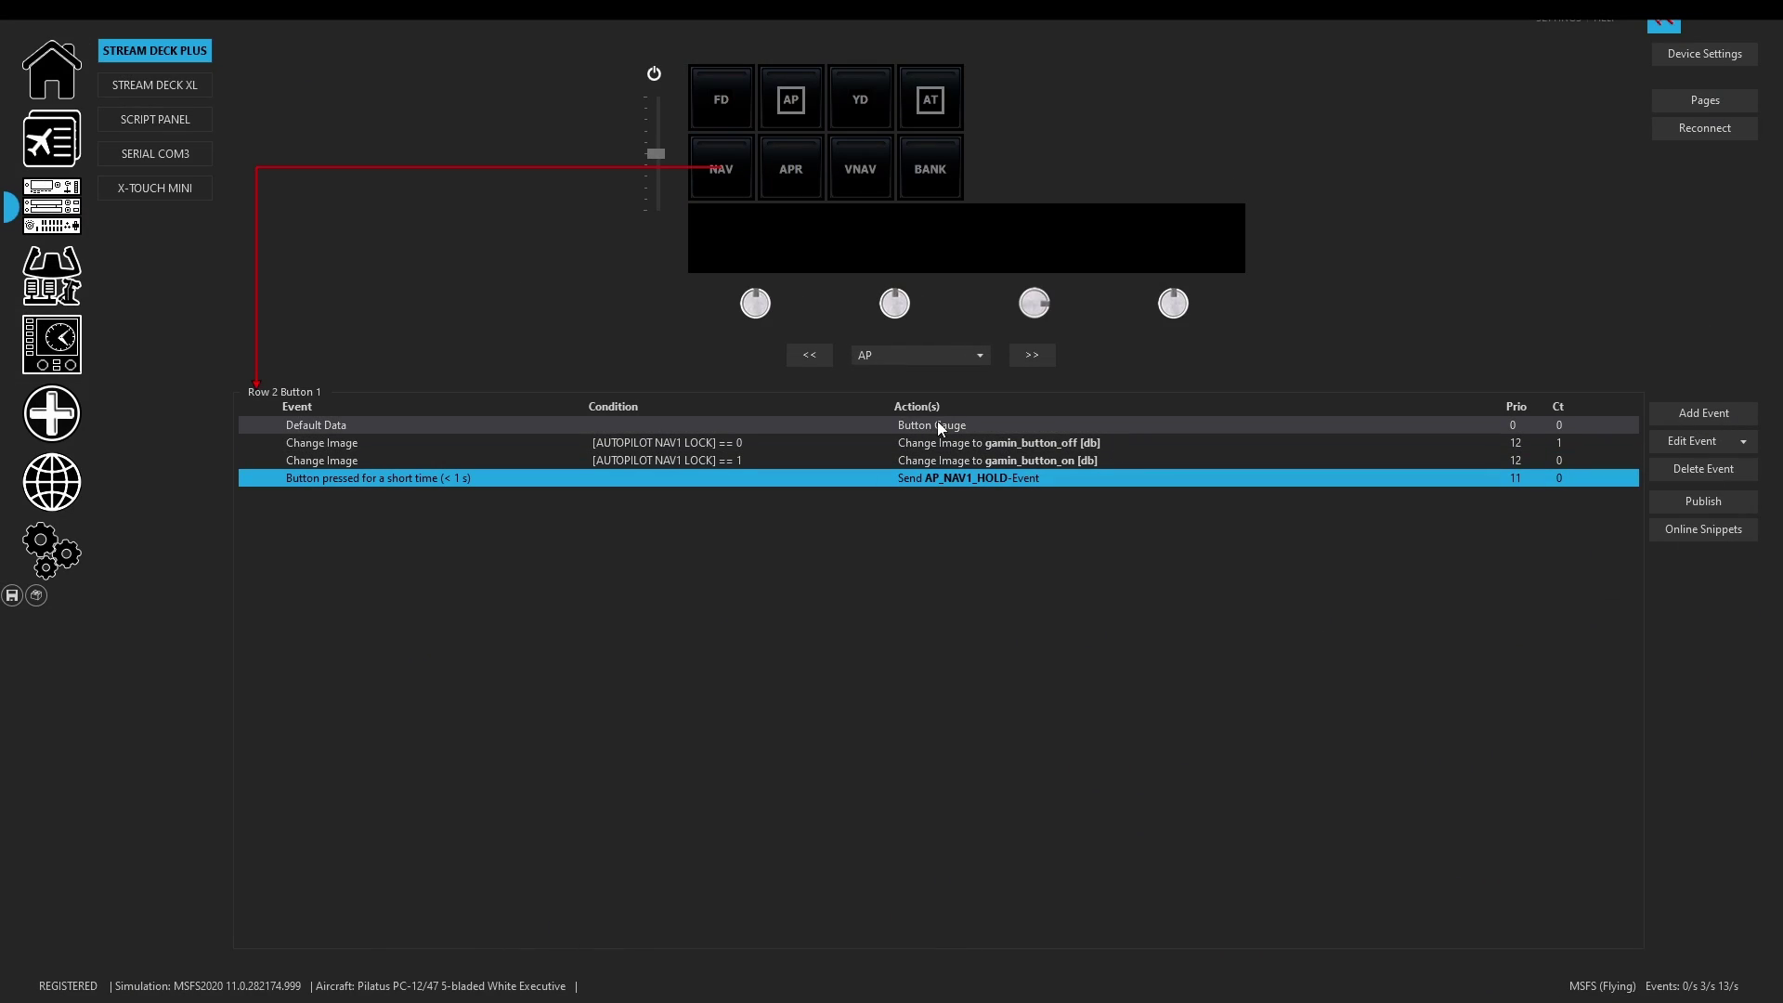
Set the title text of the NAV button on the AP page to HDG in its button gauge.
click(938, 426)
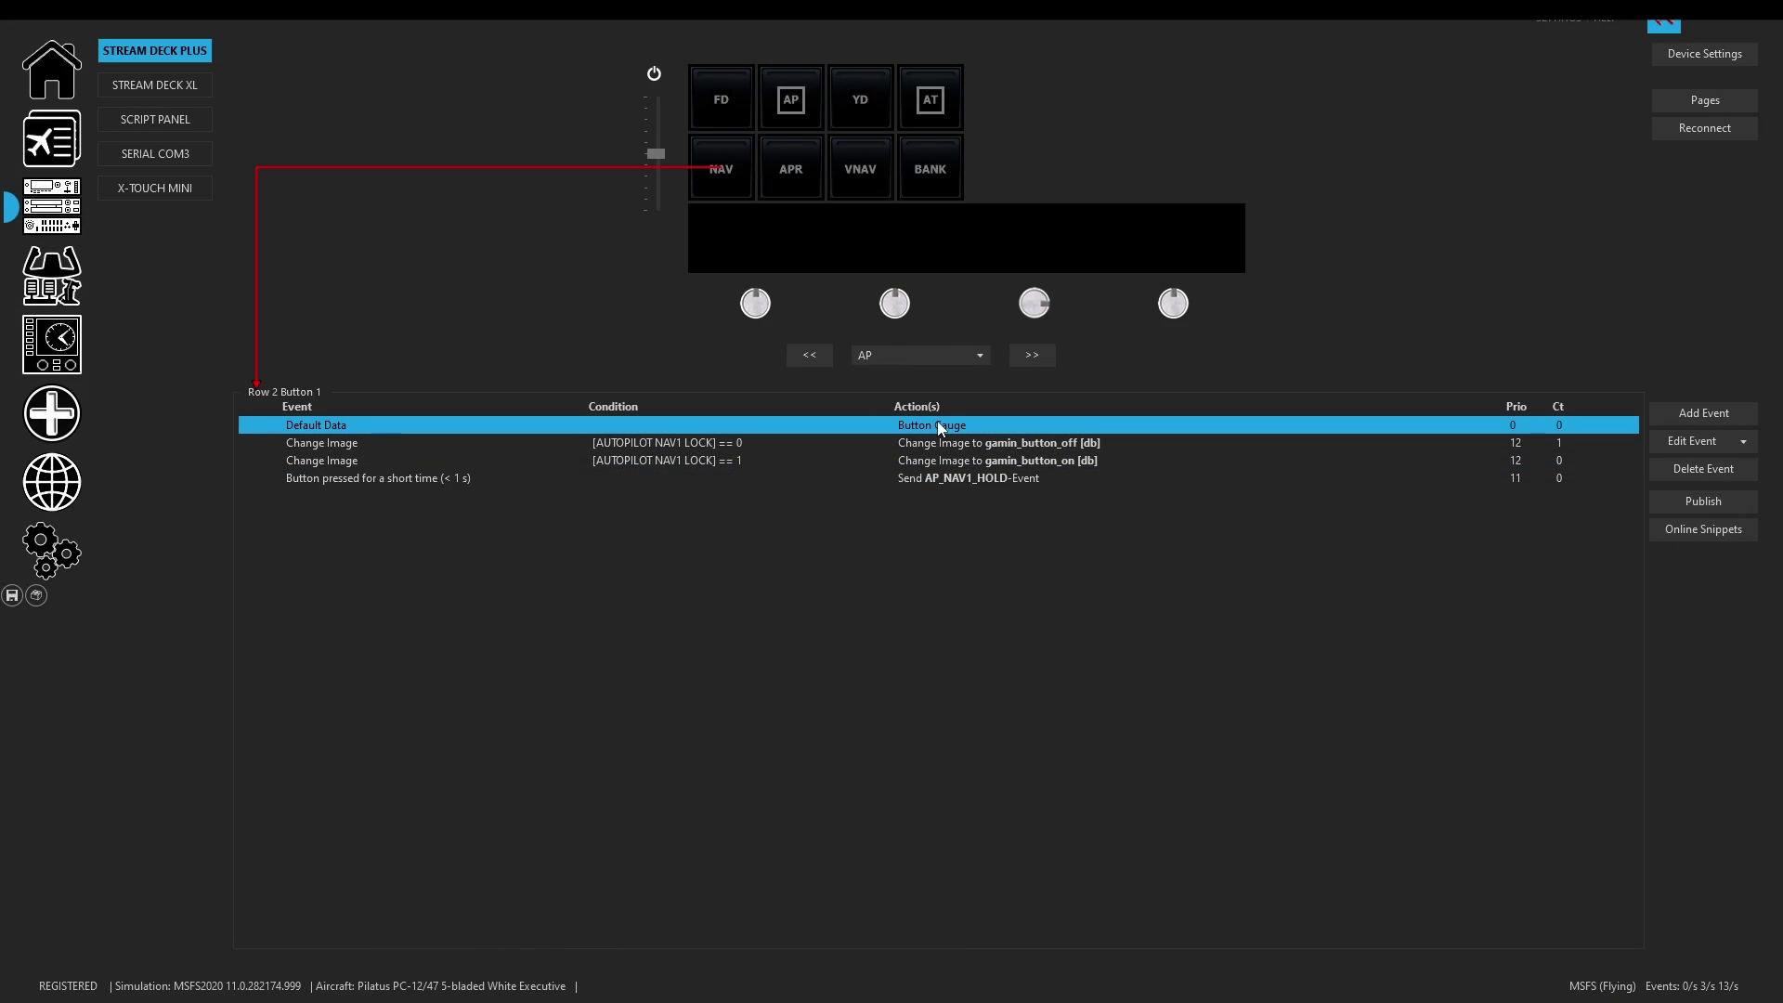
double_click(937, 425)
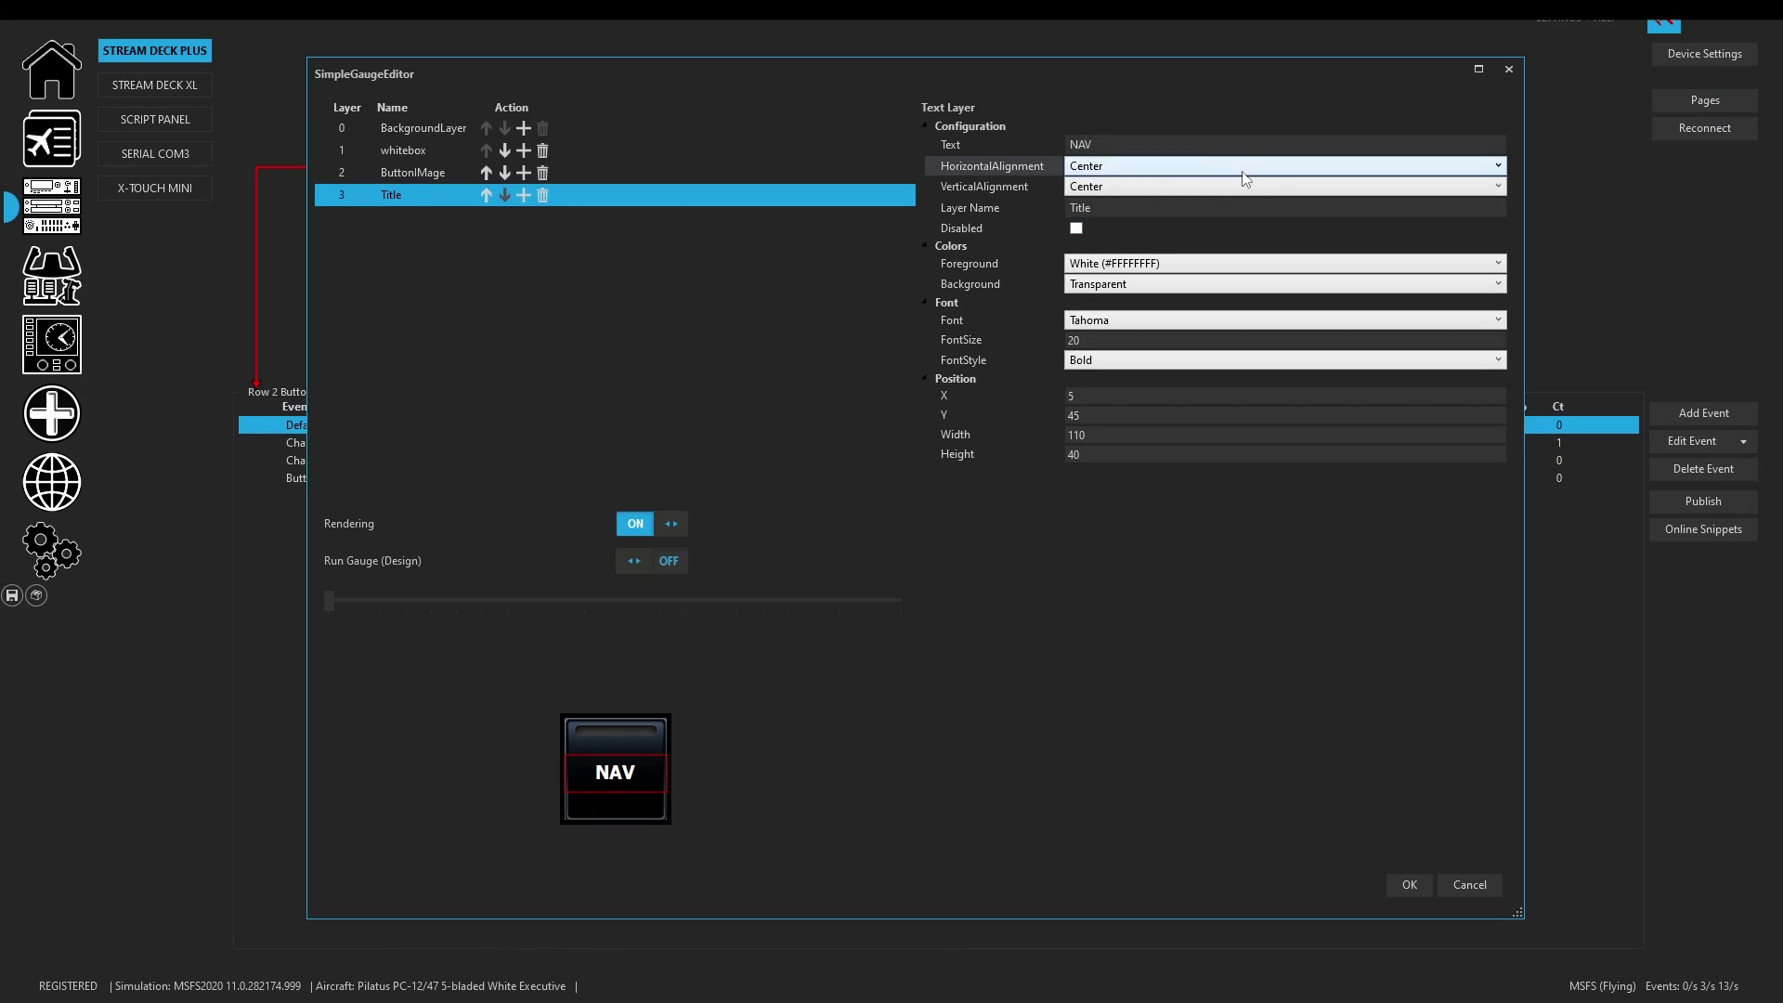
click(1185, 143)
text(HDG)
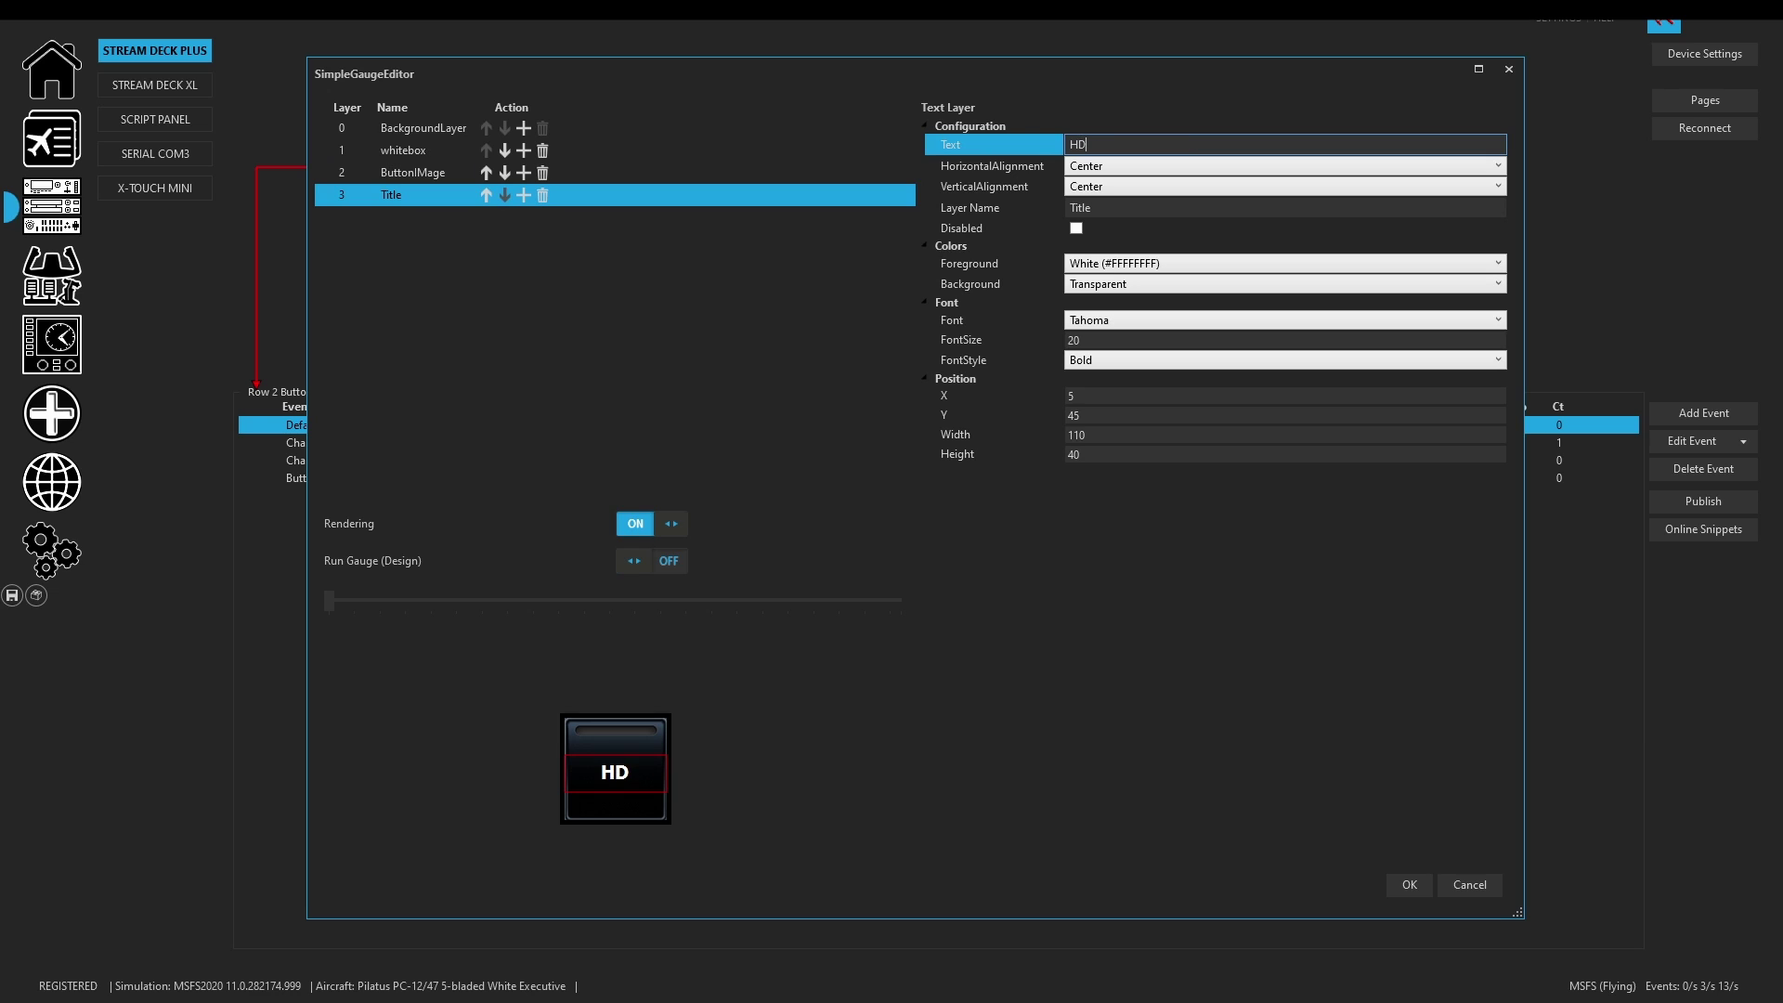
click(1408, 884)
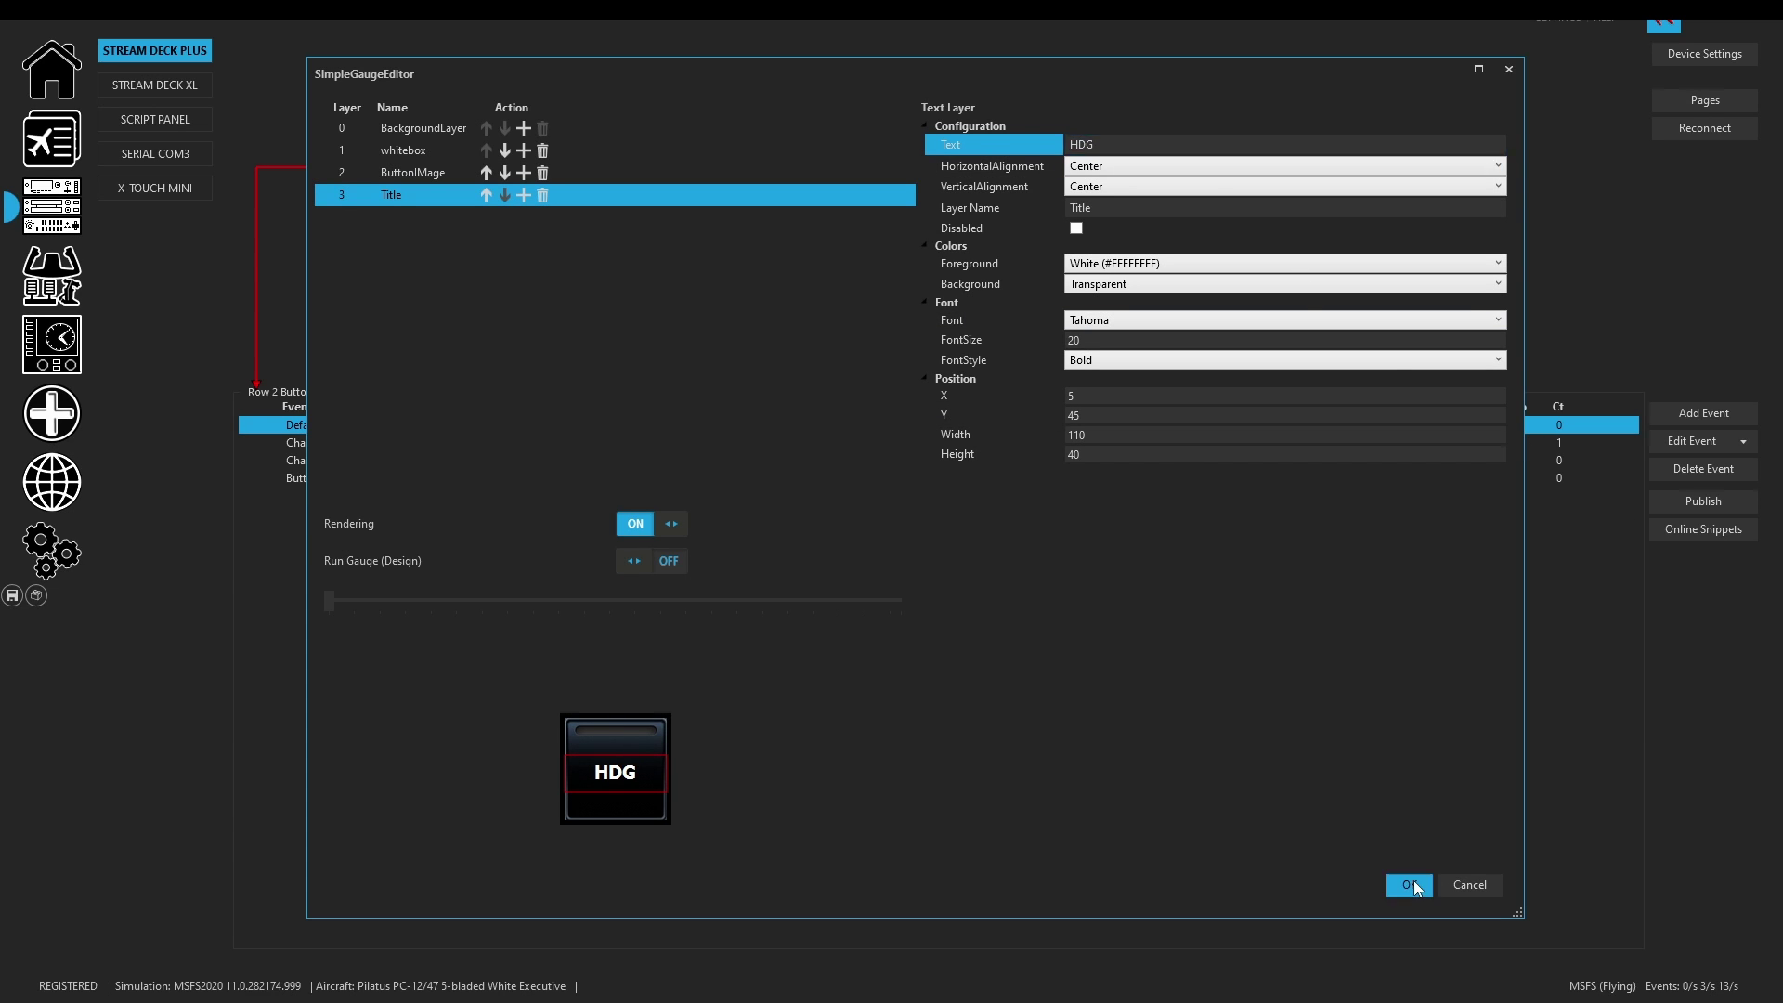
Change the condition of the gamin_button_off image event to AUTOPILOT HEADING LOCK == 0, finding the variable by searching "heading".
double_click(973, 445)
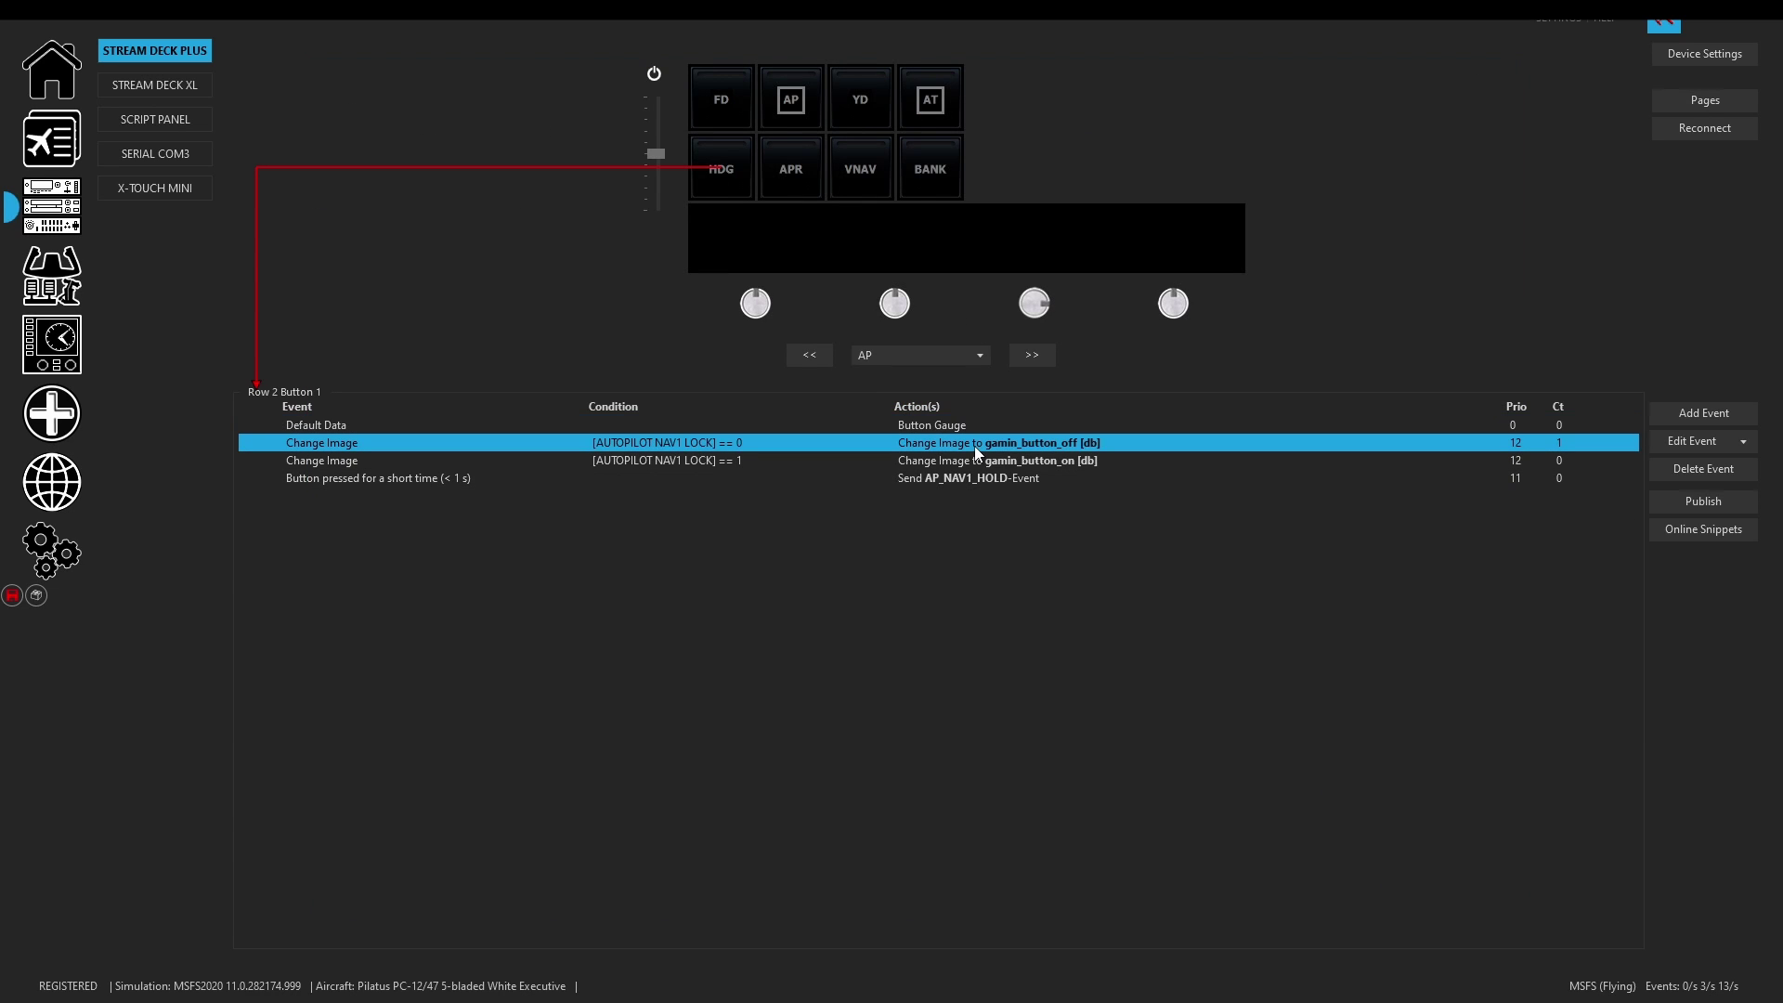
text(heading)
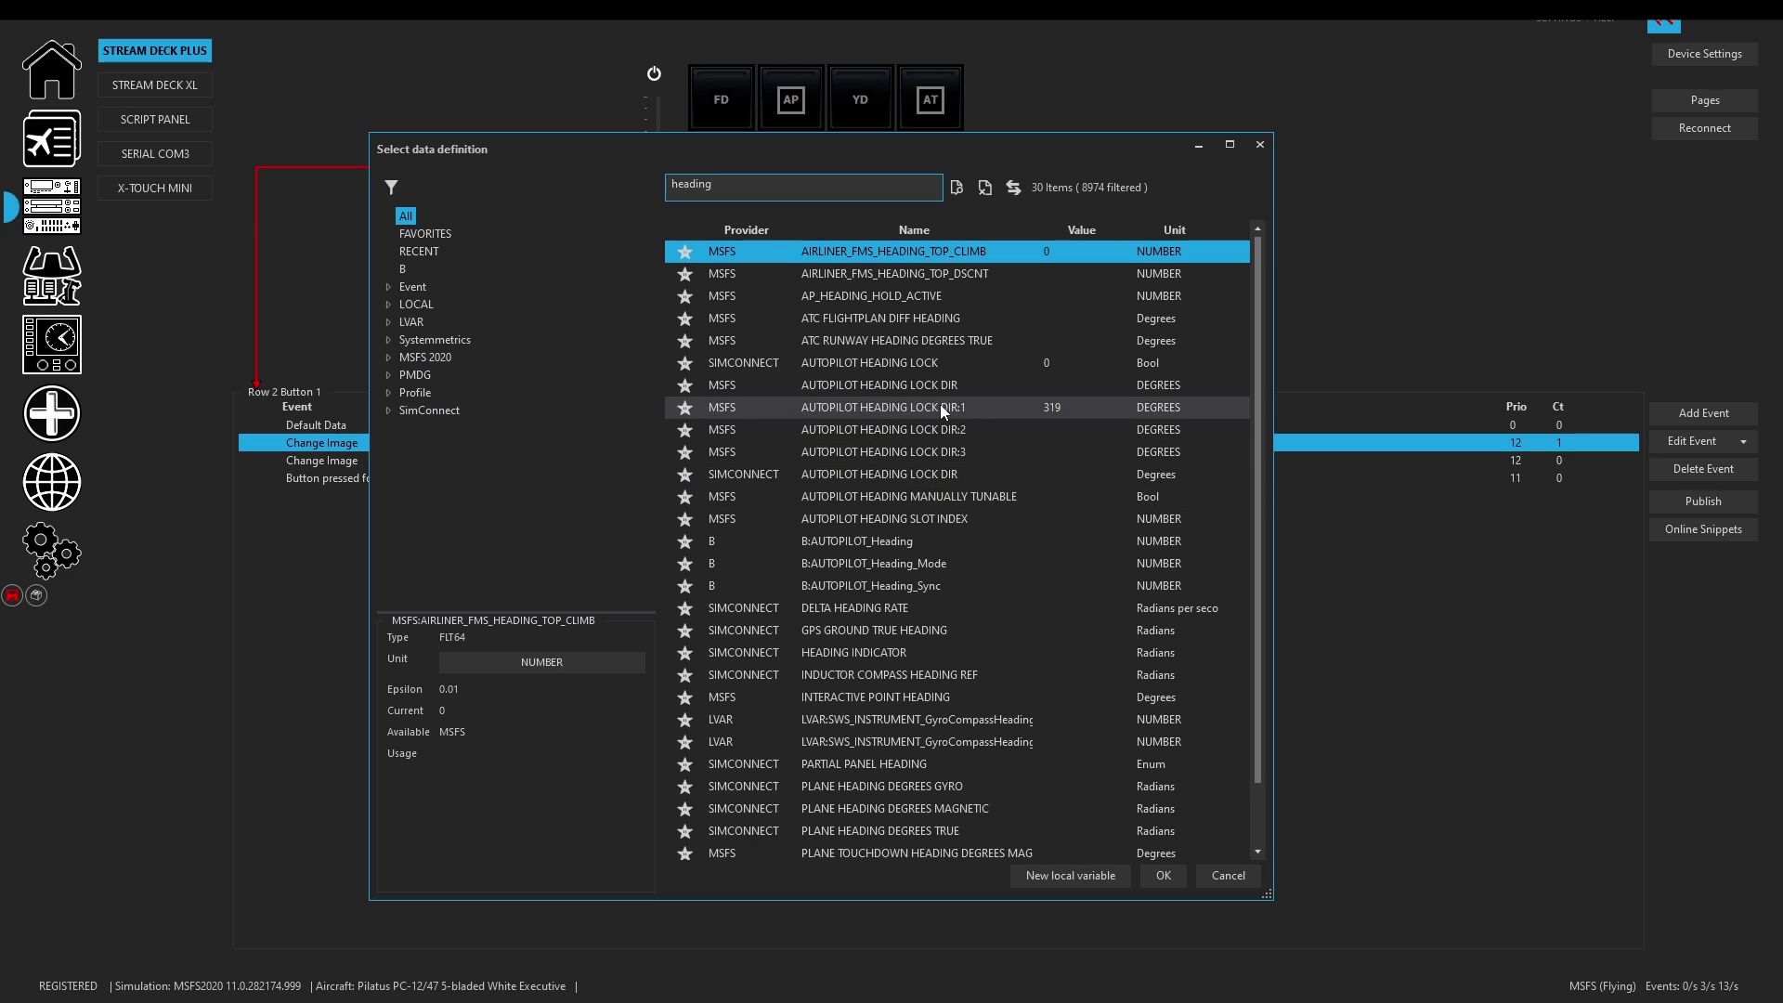
double_click(908, 362)
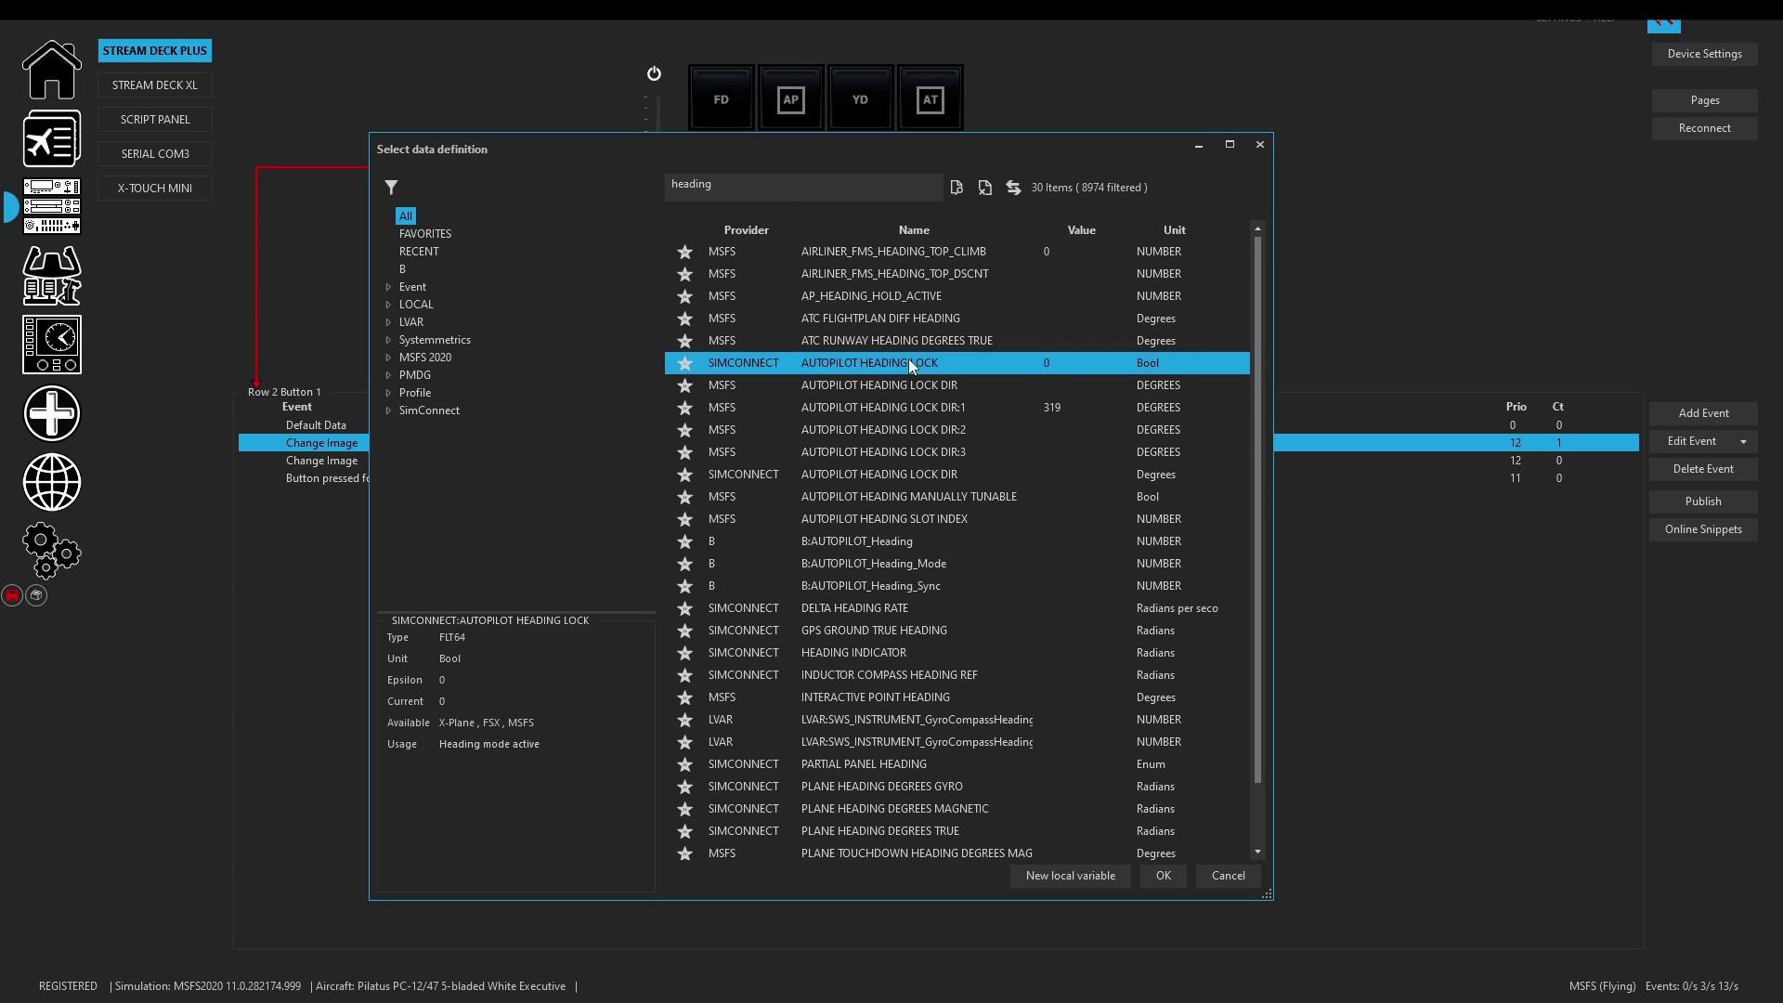
click(867, 481)
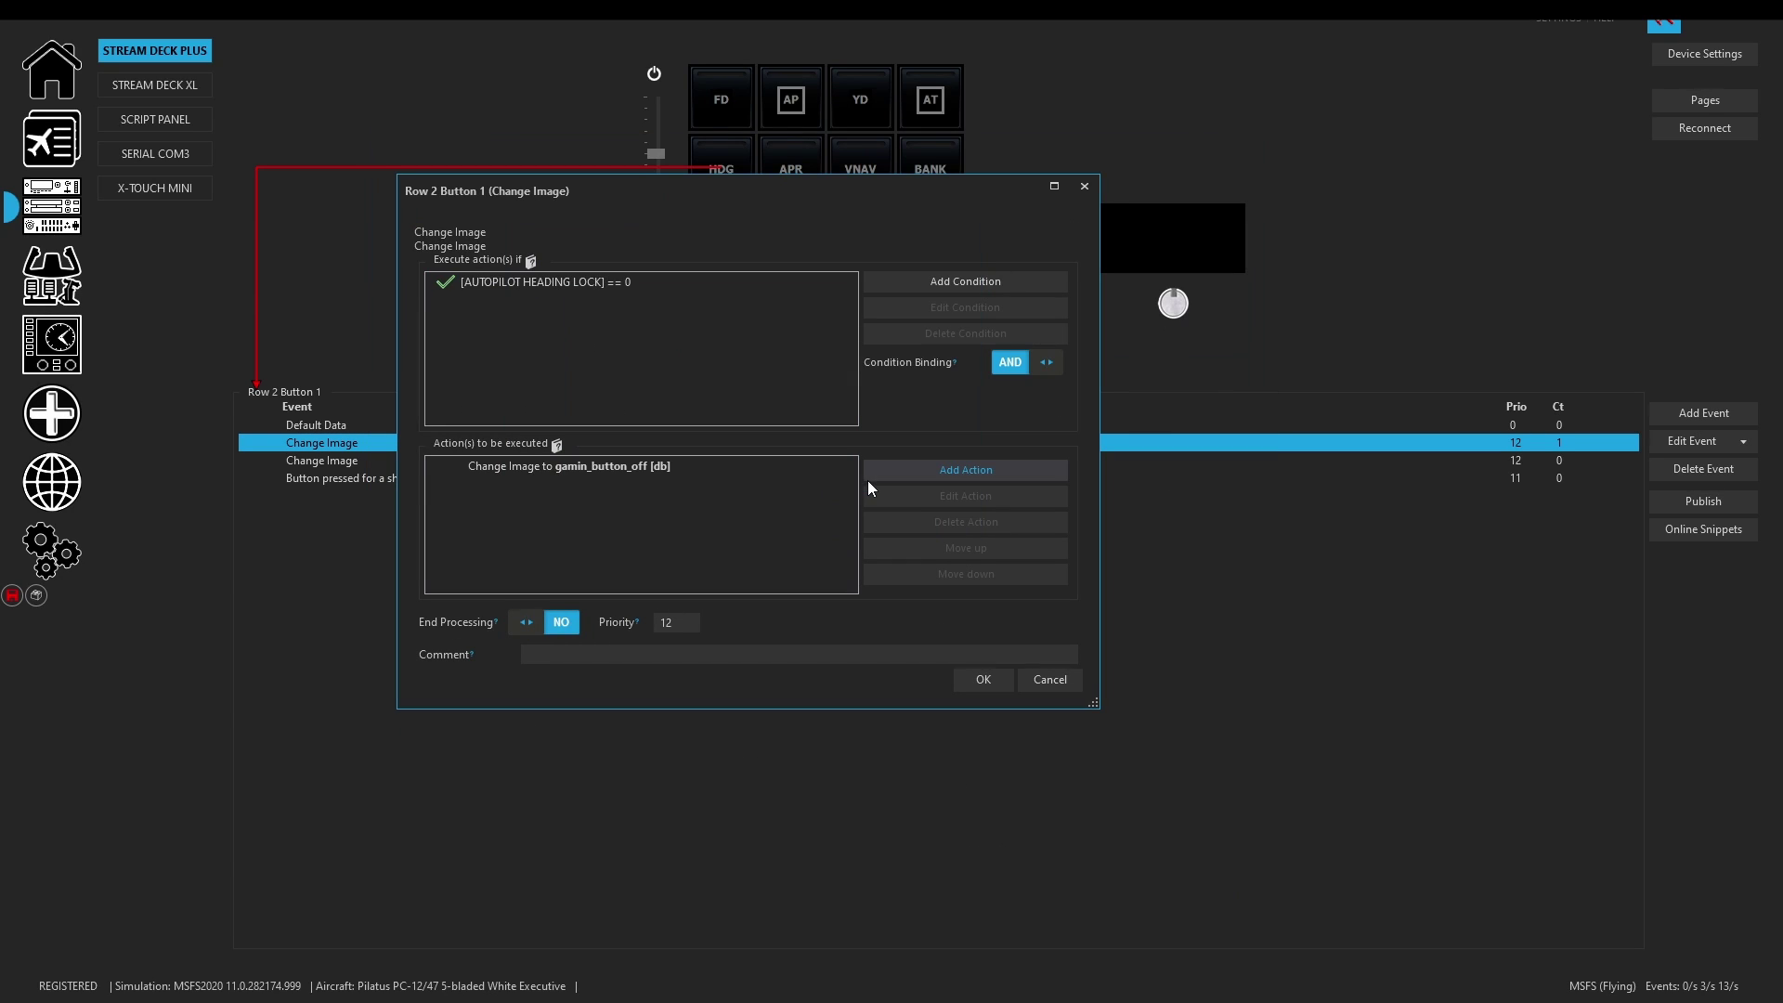
click(980, 677)
Change the condition of the gamin_button_on image event to AUTOPILOT HEADING LOCK == 1.
click(793, 461)
double_click(793, 461)
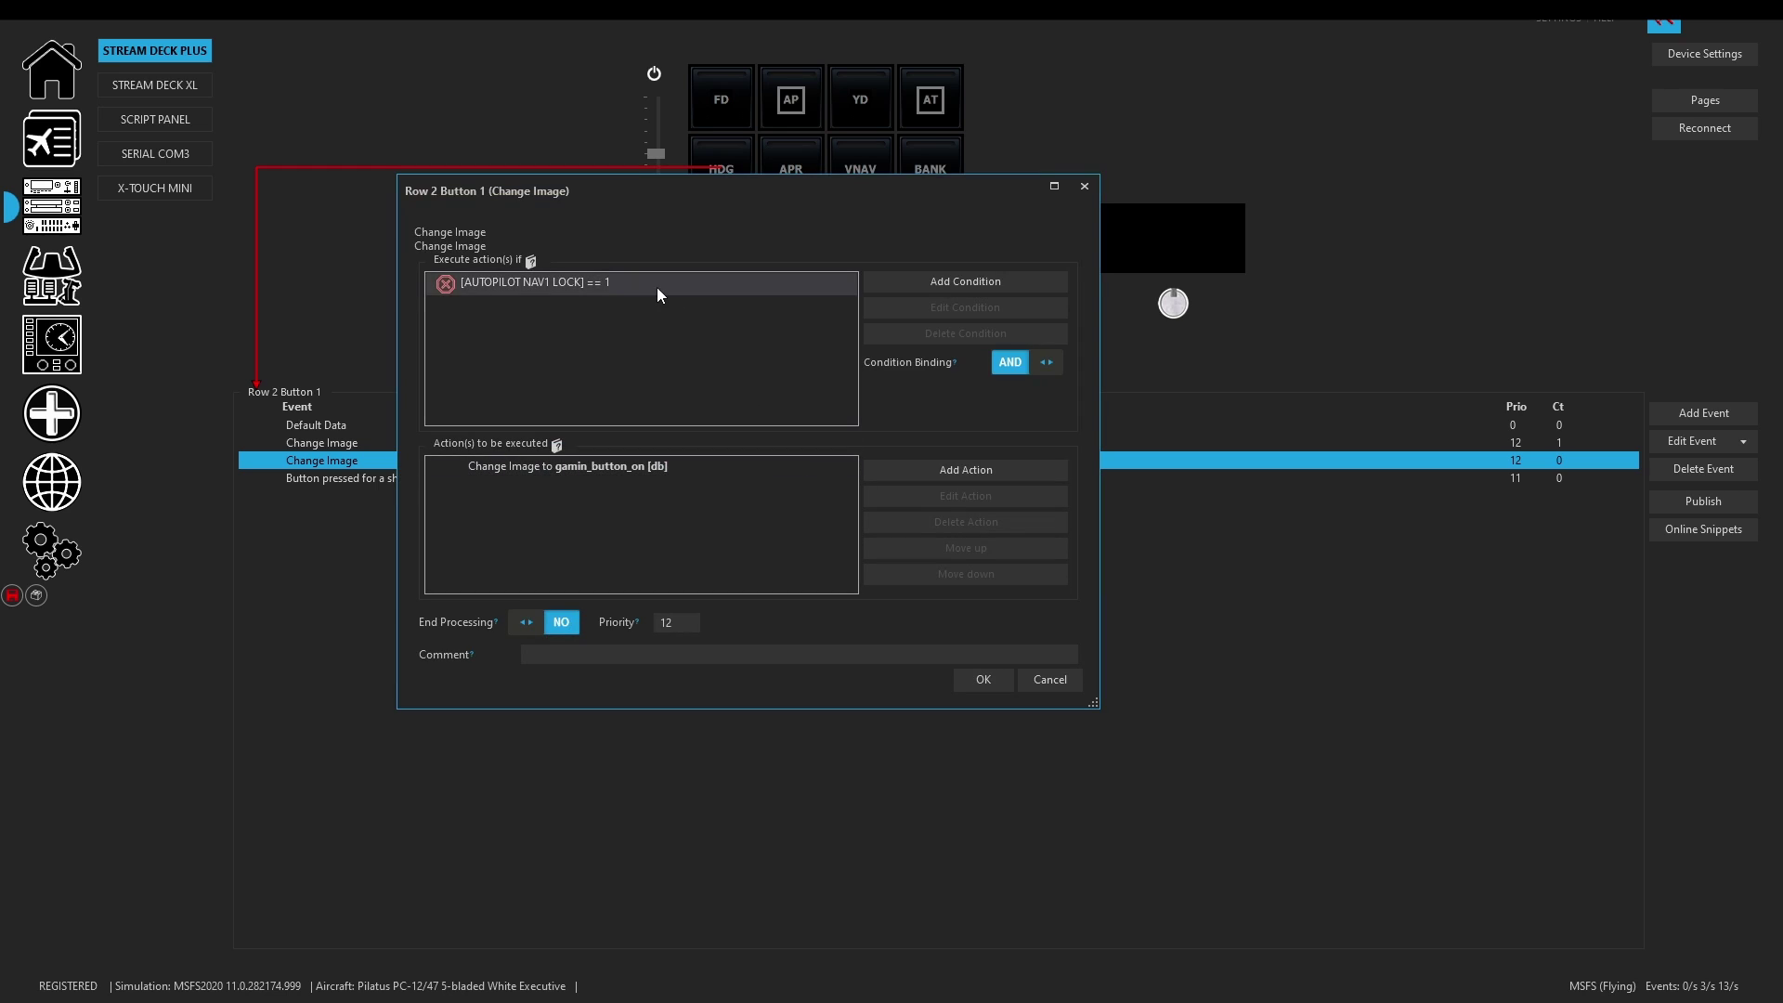
double_click(656, 287)
click(856, 312)
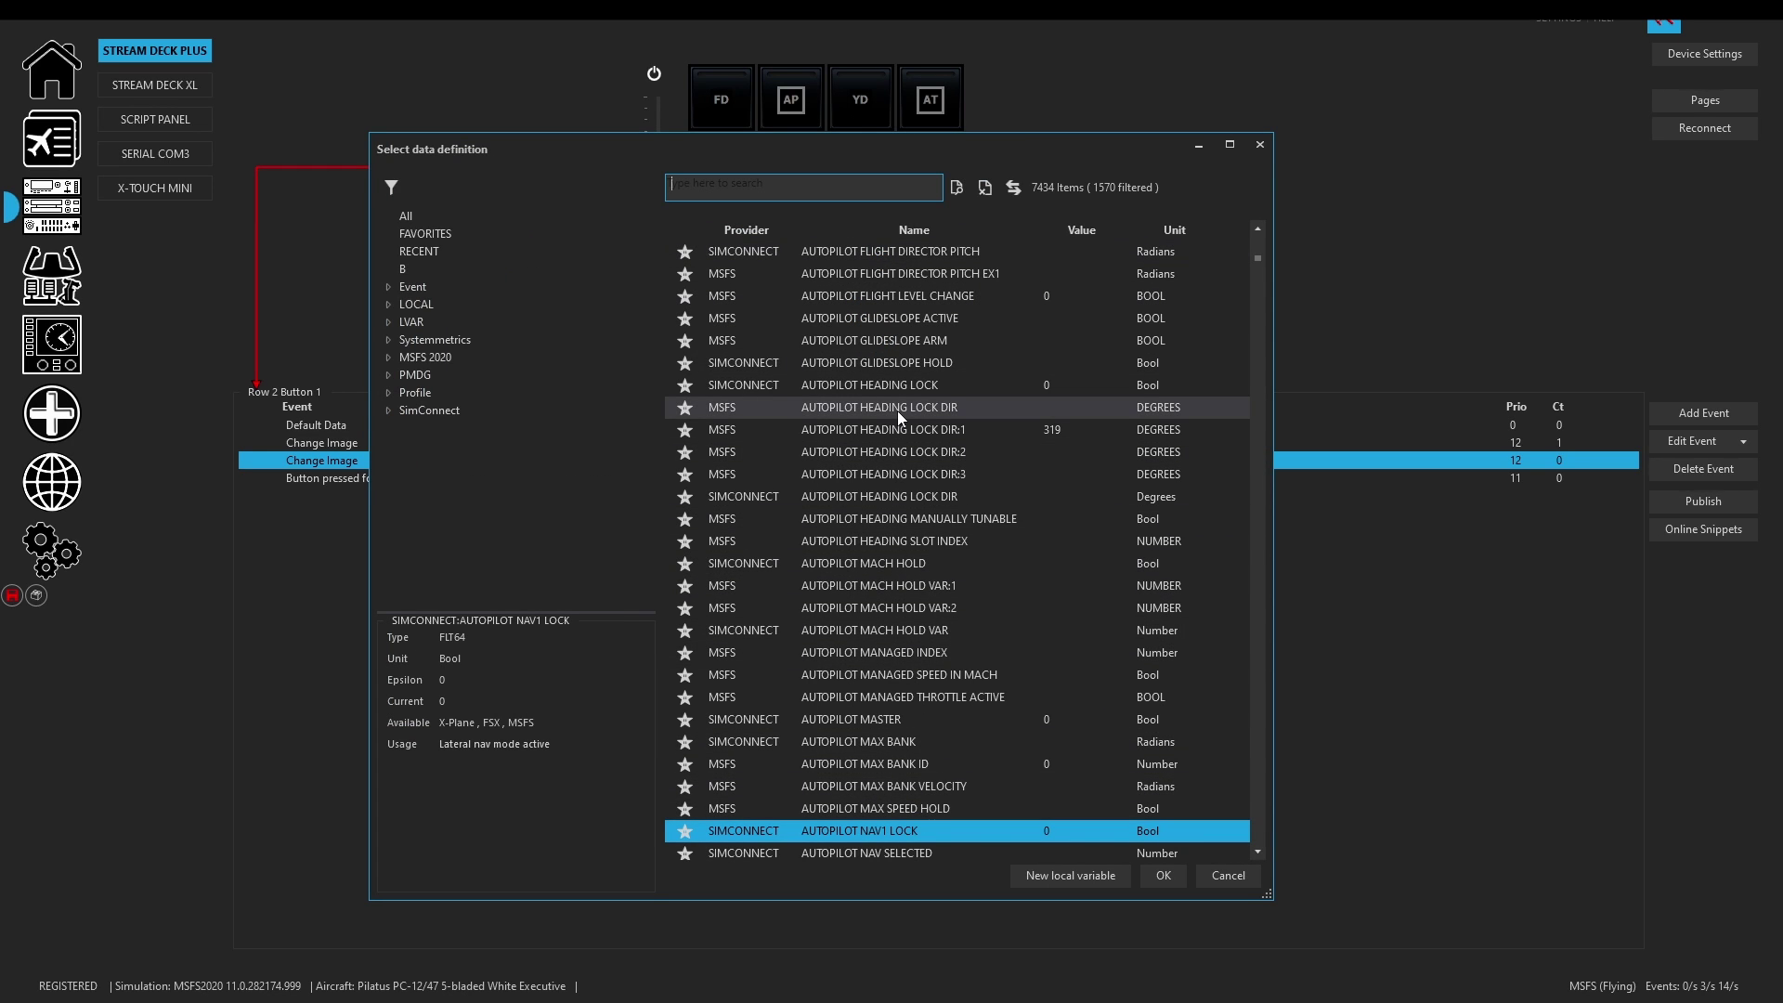
double_click(898, 385)
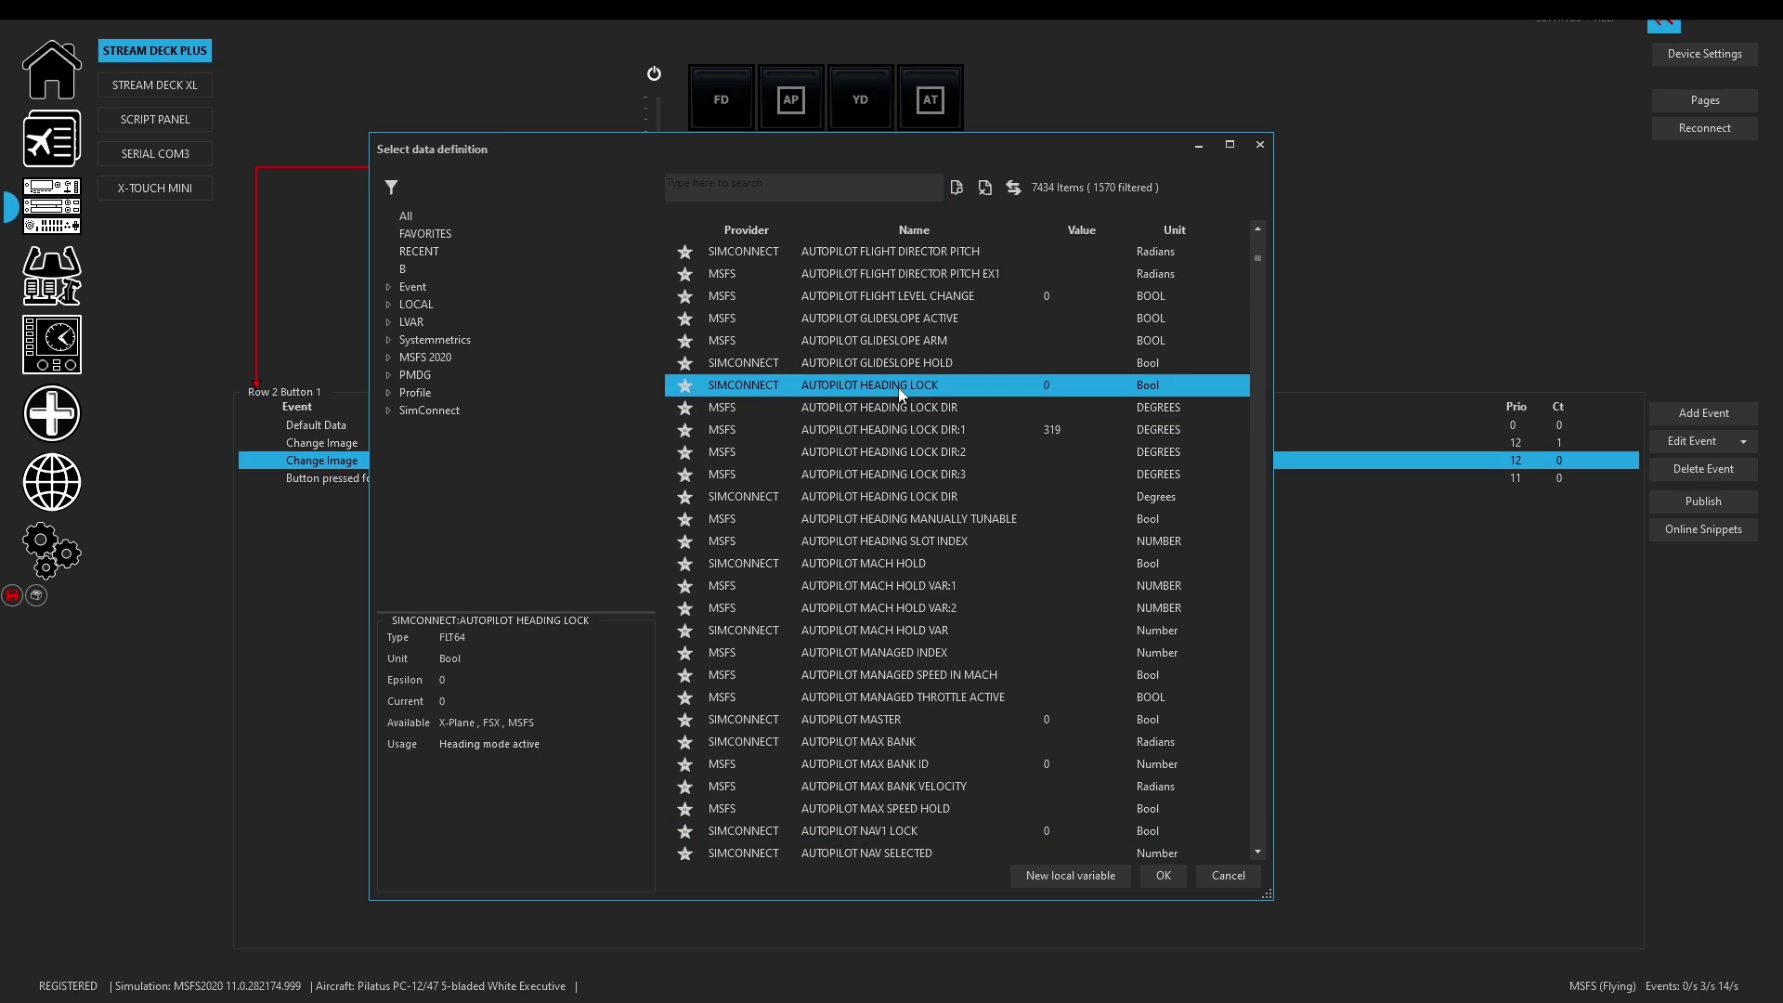
click(850, 481)
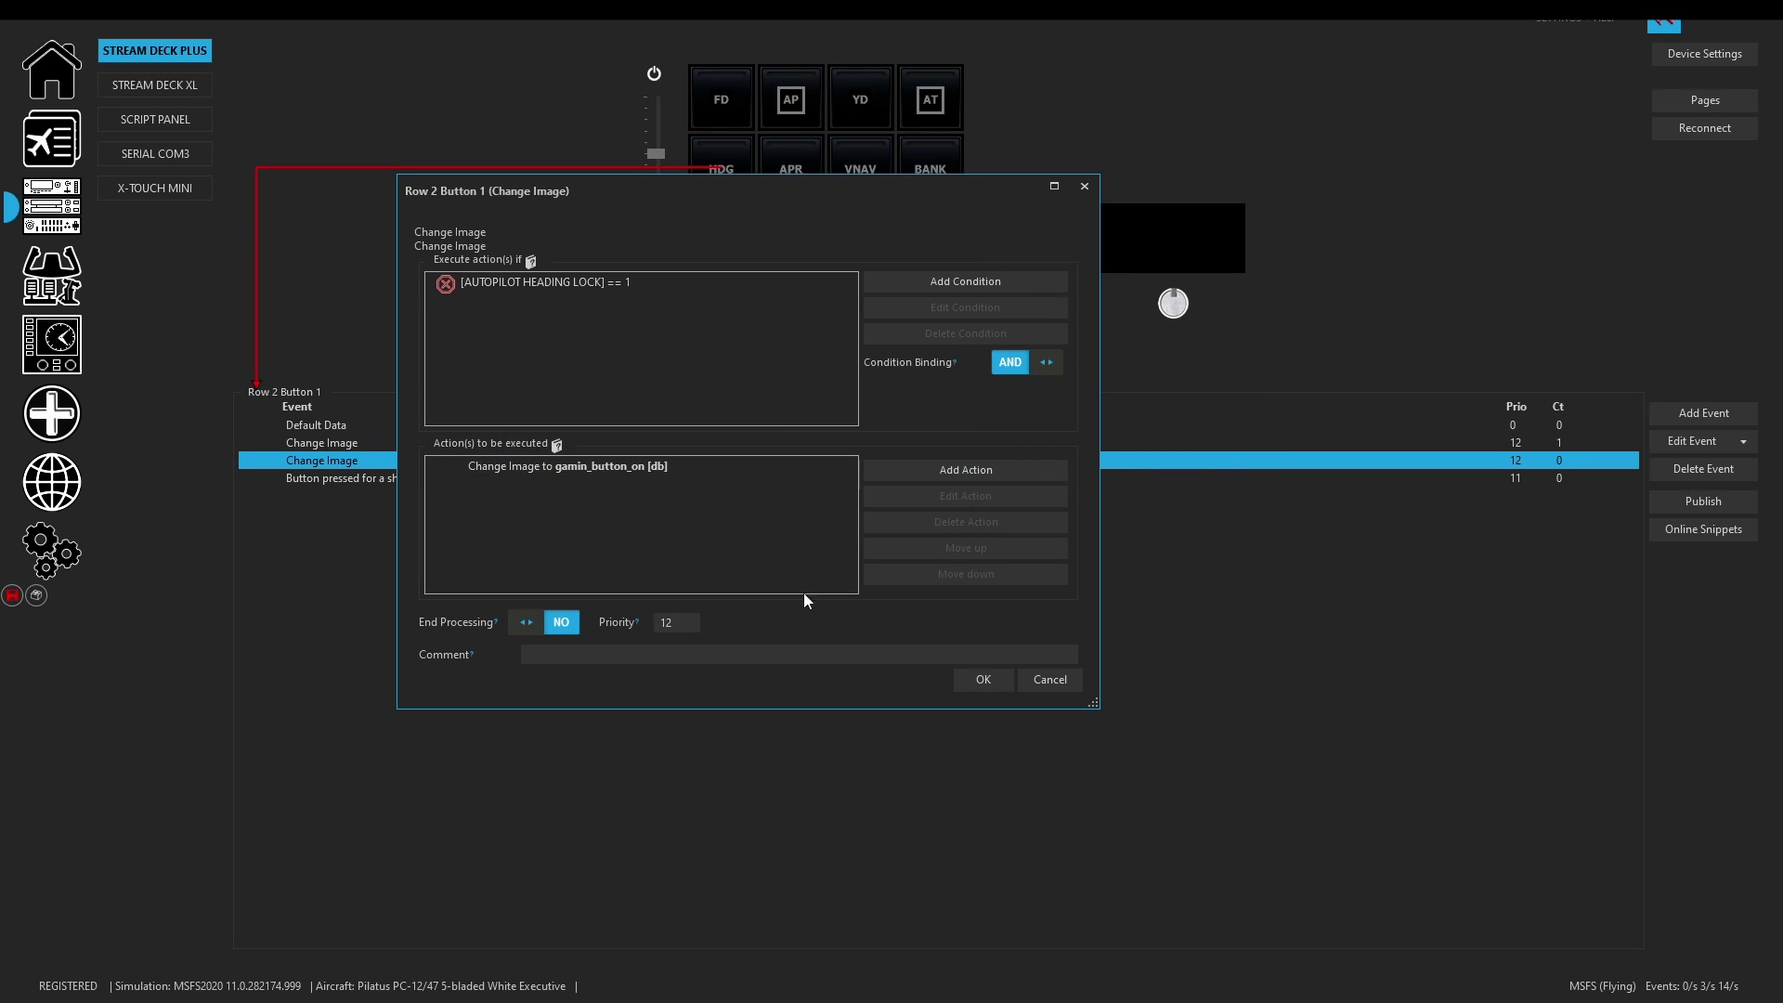
click(982, 678)
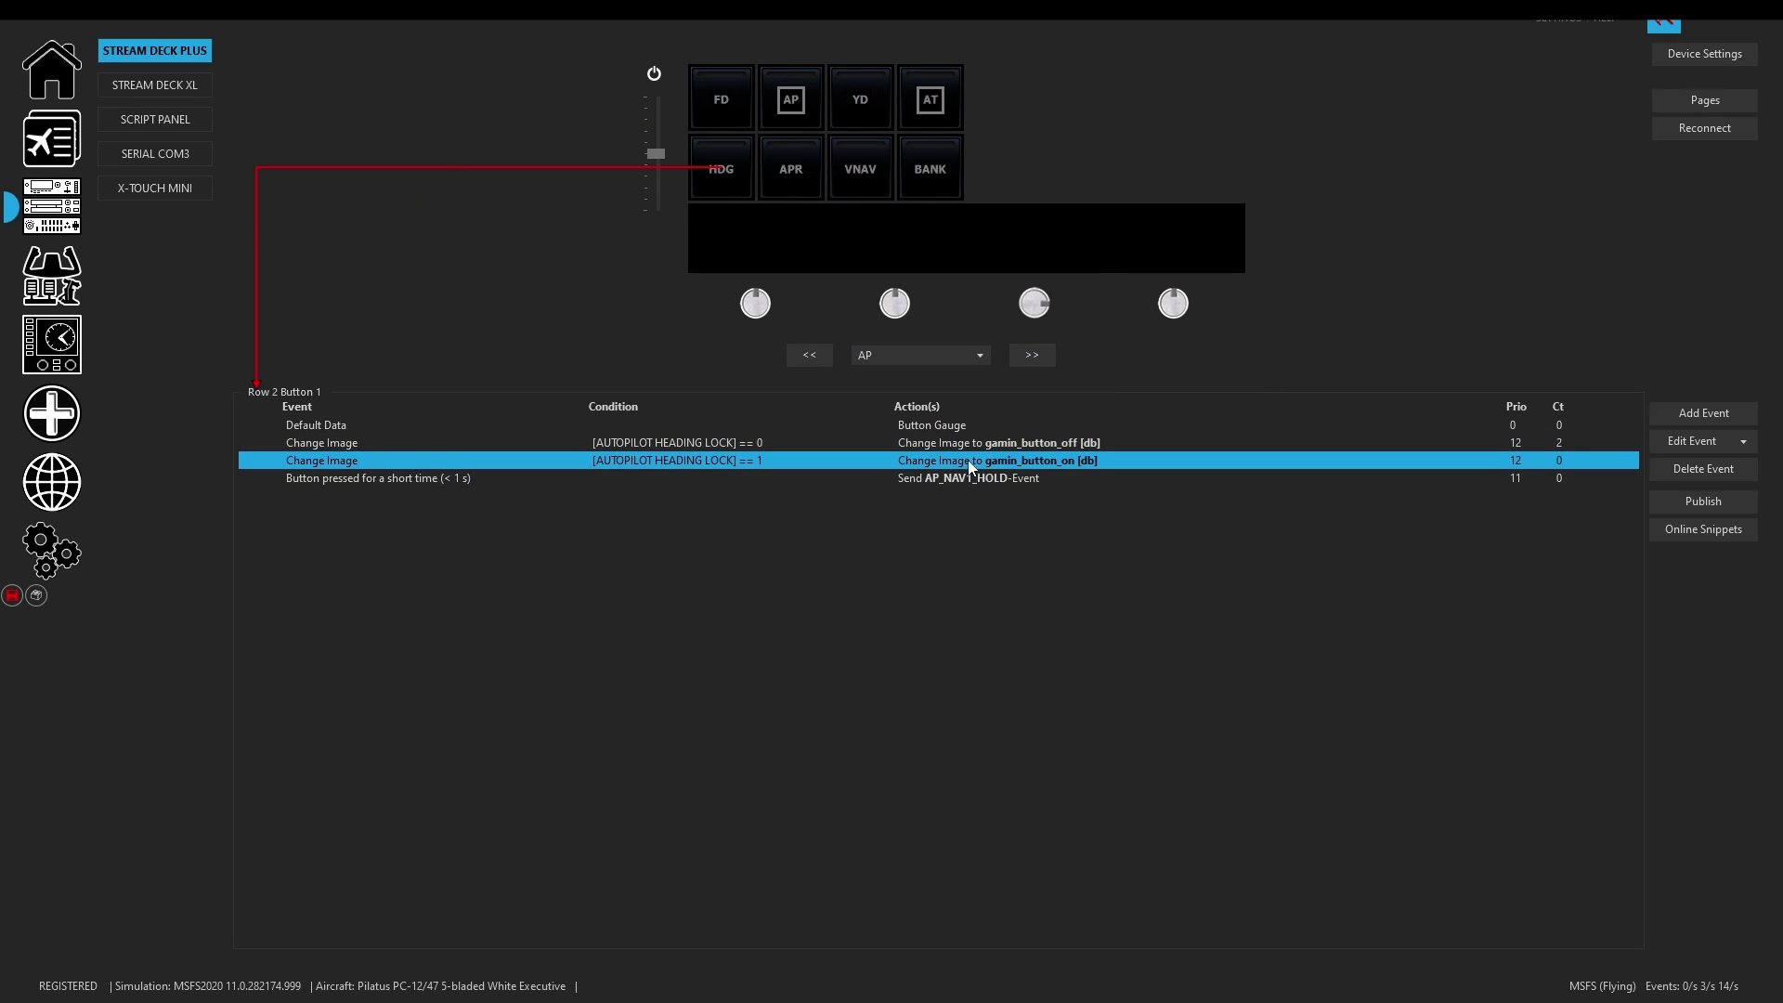
Delete the AP_NAV1_HOLD action from the HDG button's short-press event.
click(904, 485)
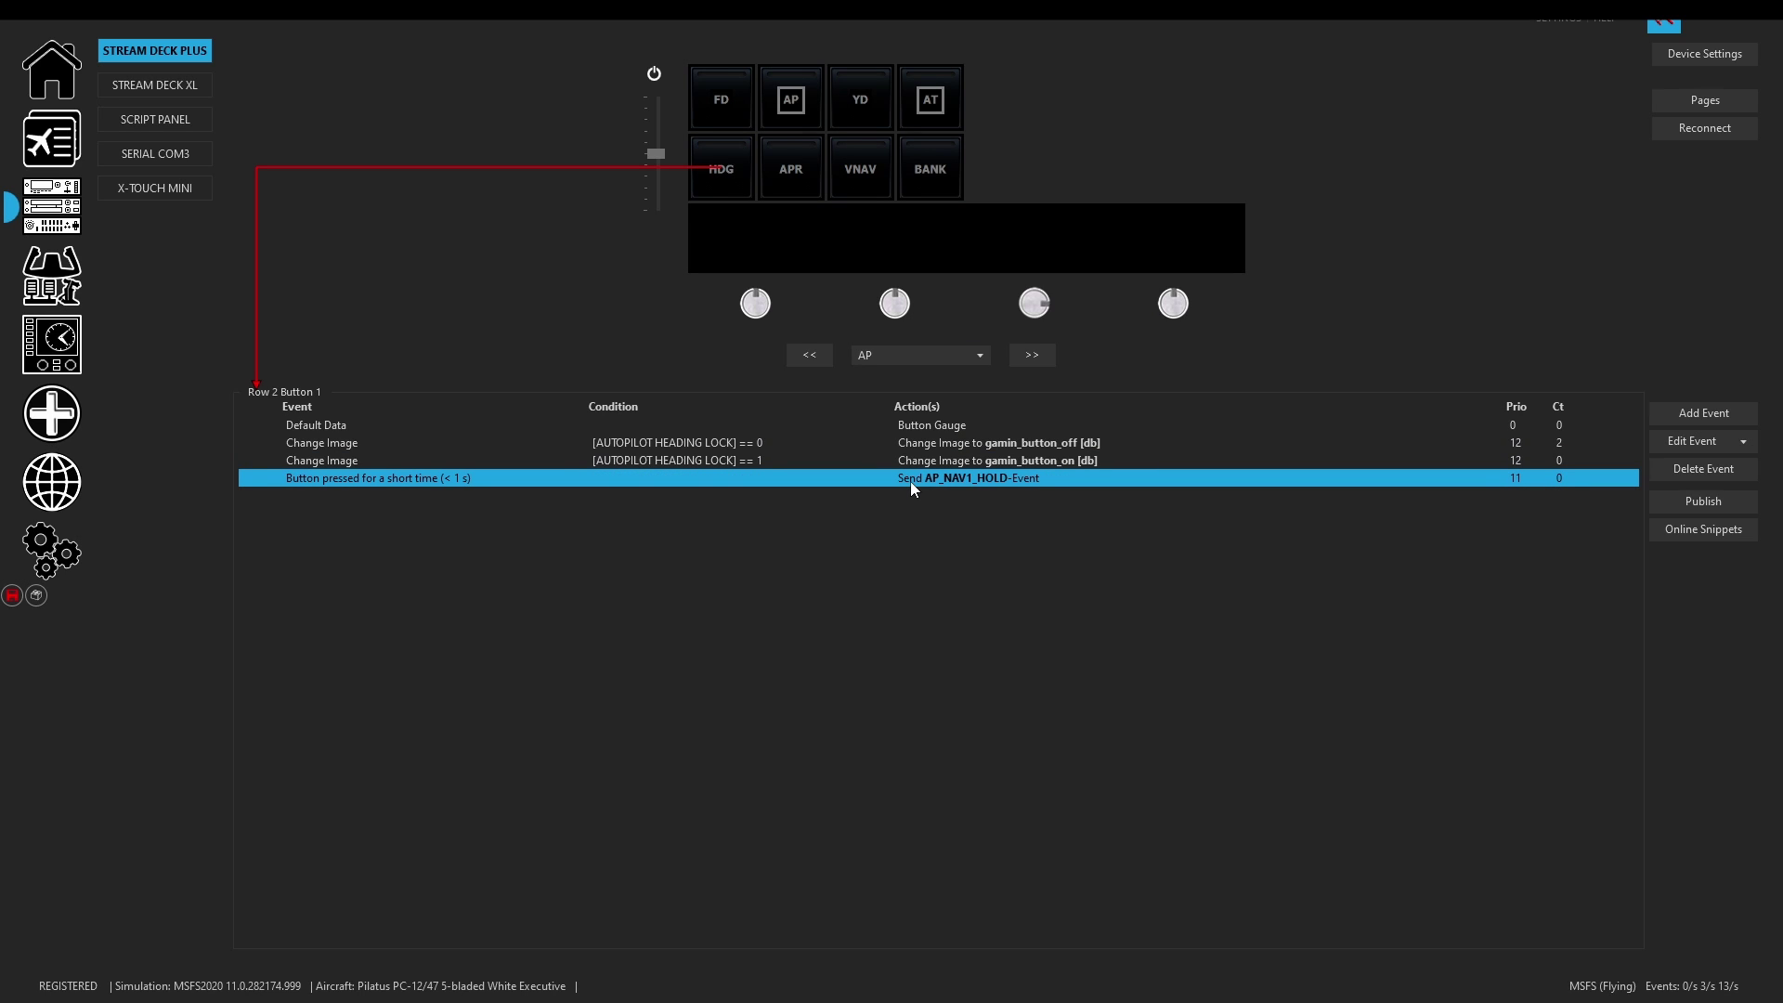
double_click(964, 488)
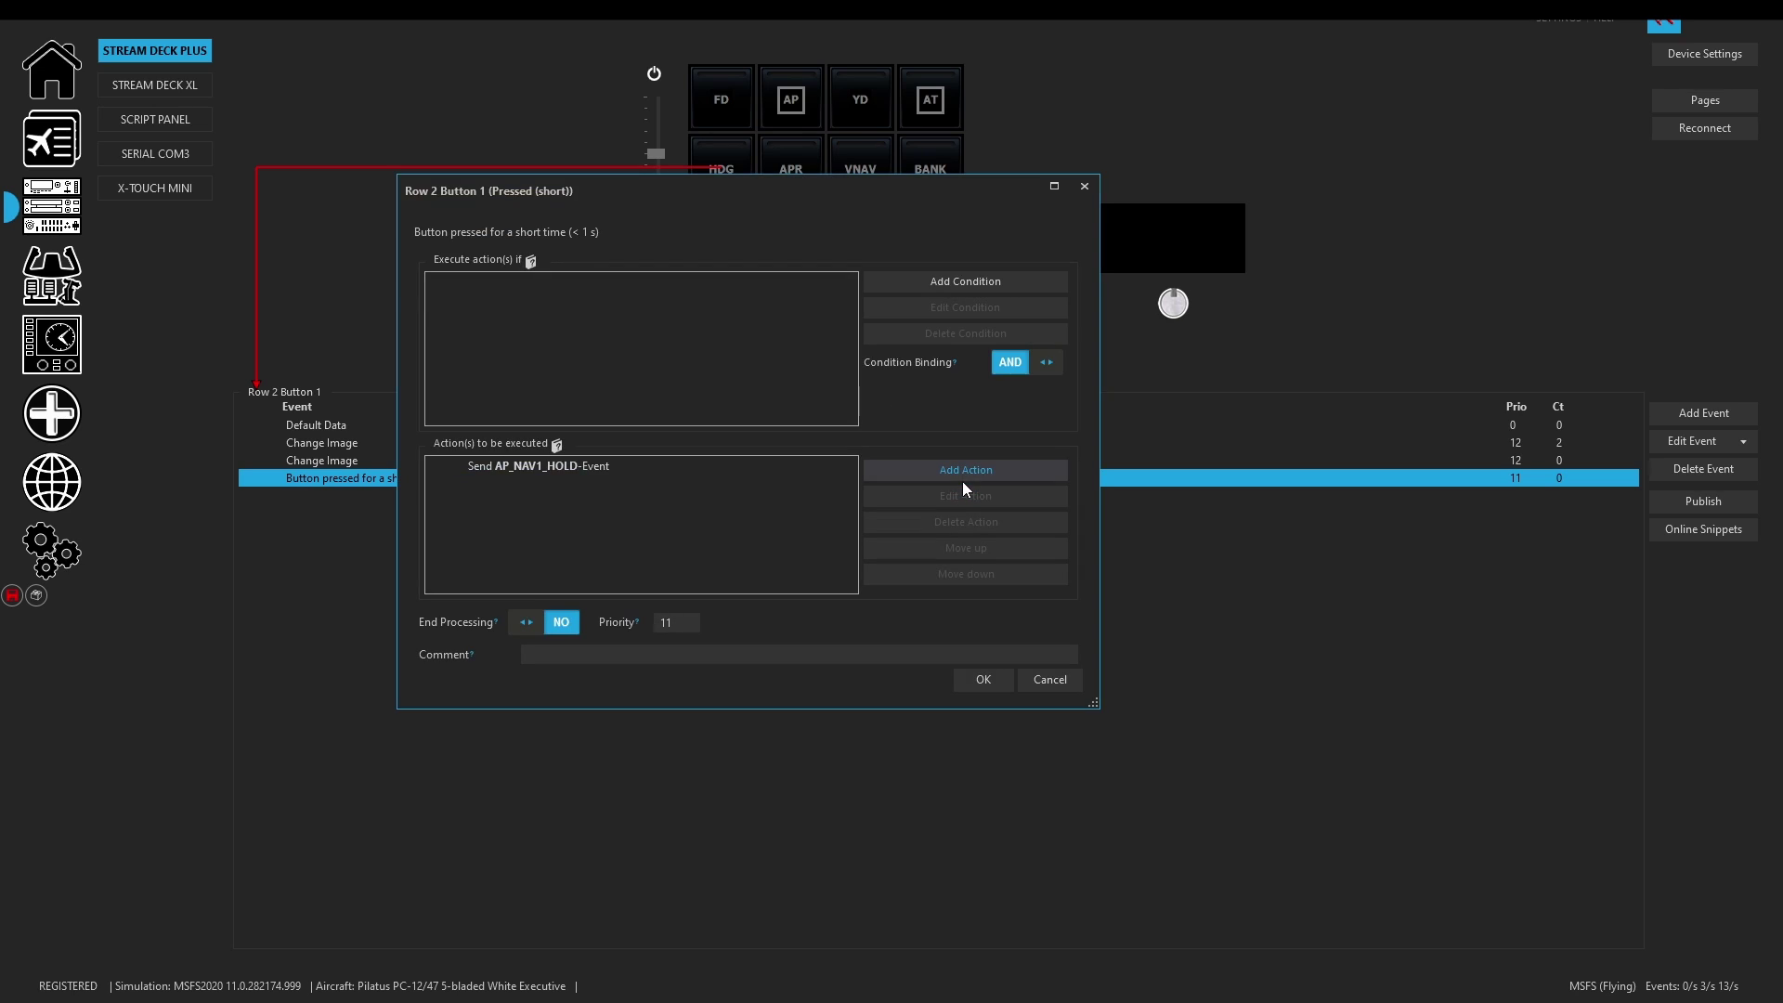
click(788, 466)
click(937, 521)
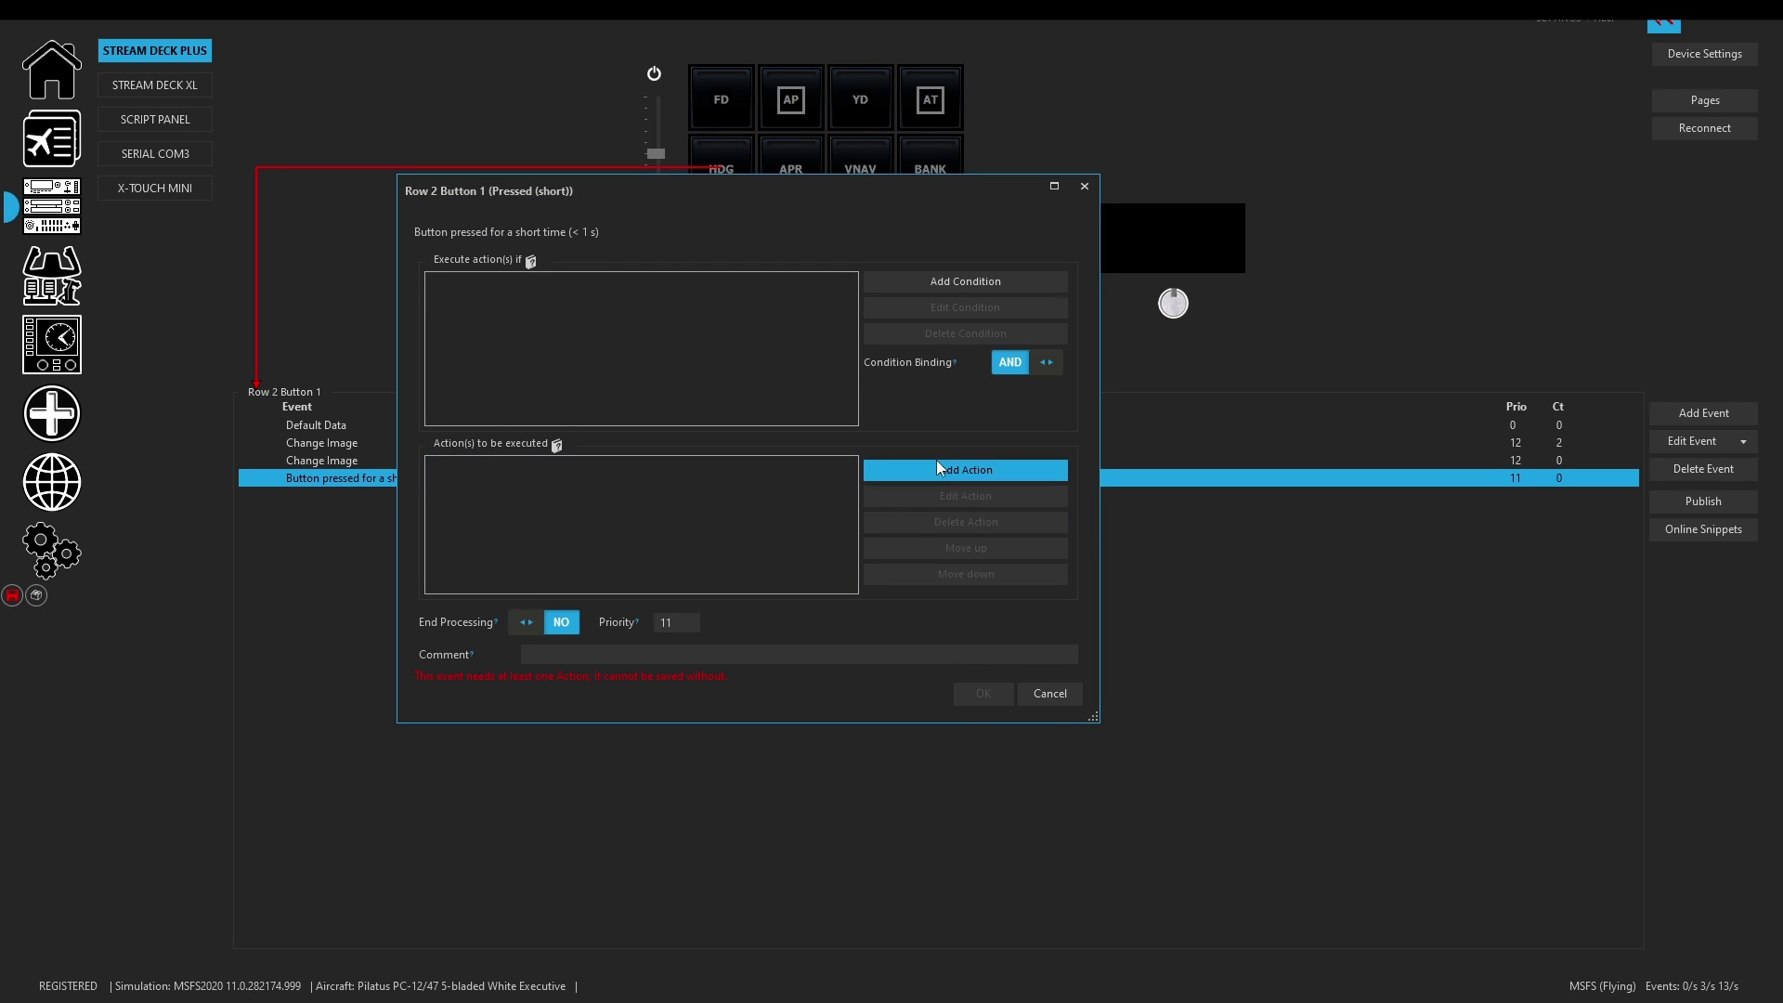
Add a Send Simulation-Event action with the B input event B:AUTOPILOT_Heading to the short-press event and save it.
click(936, 468)
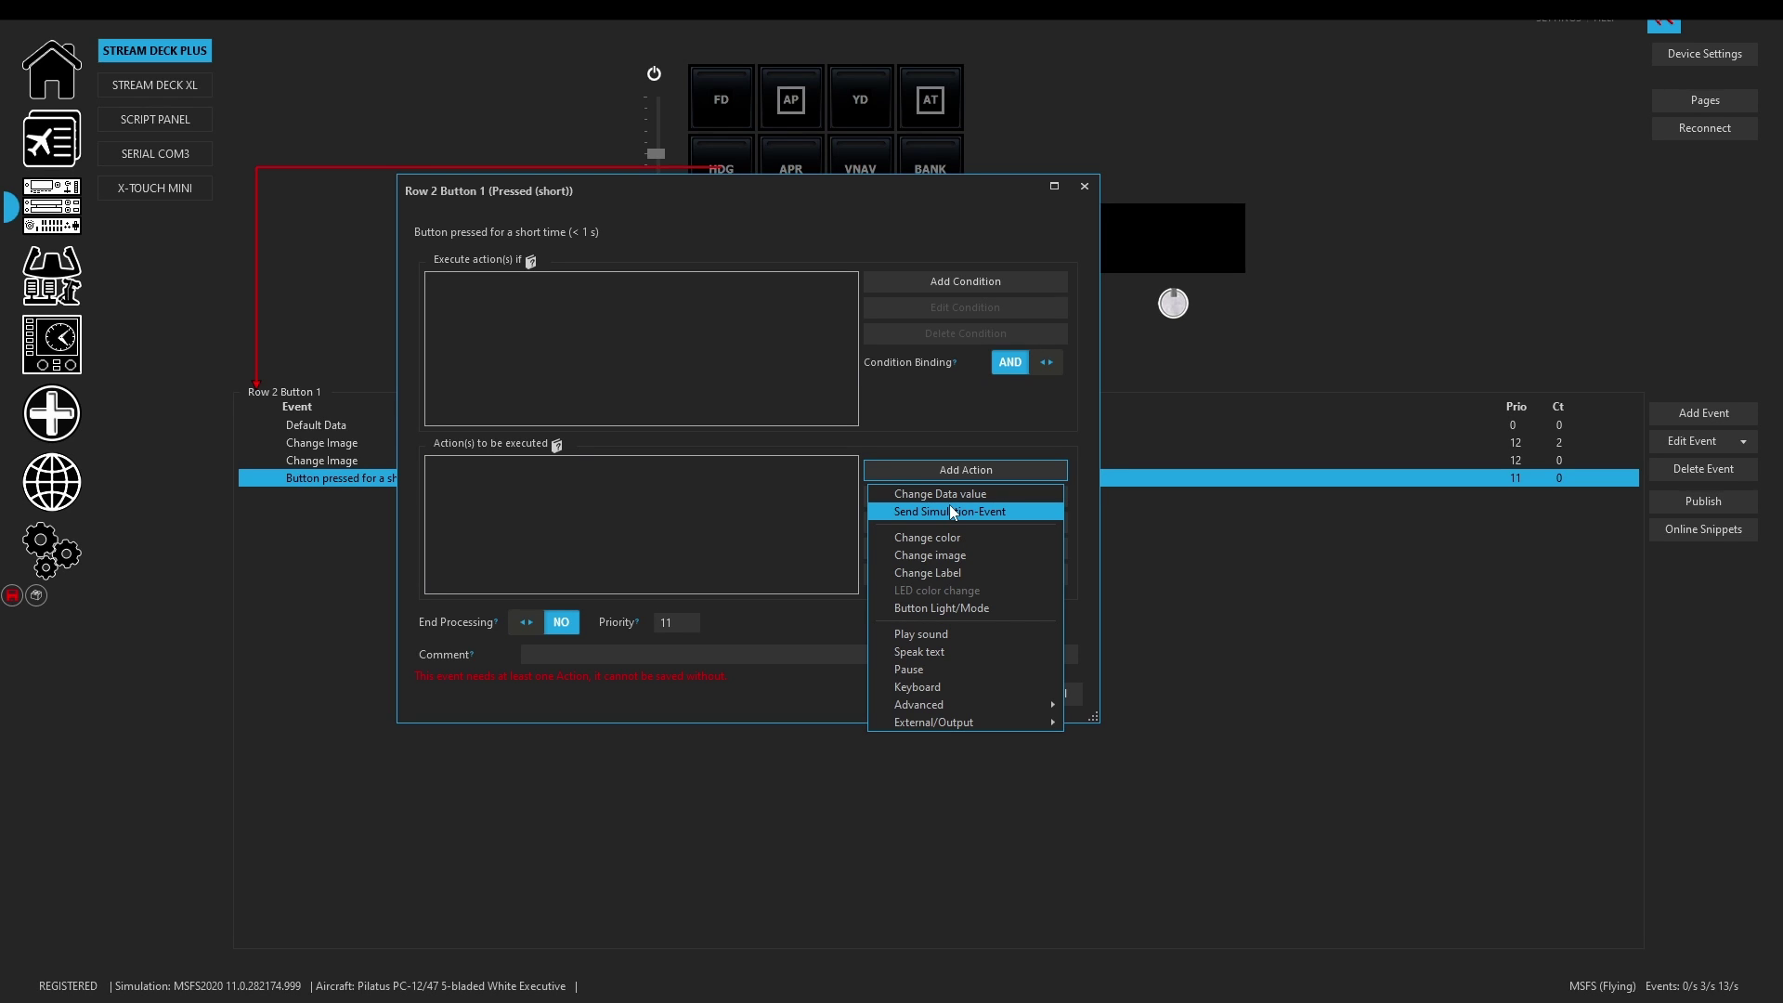
click(947, 511)
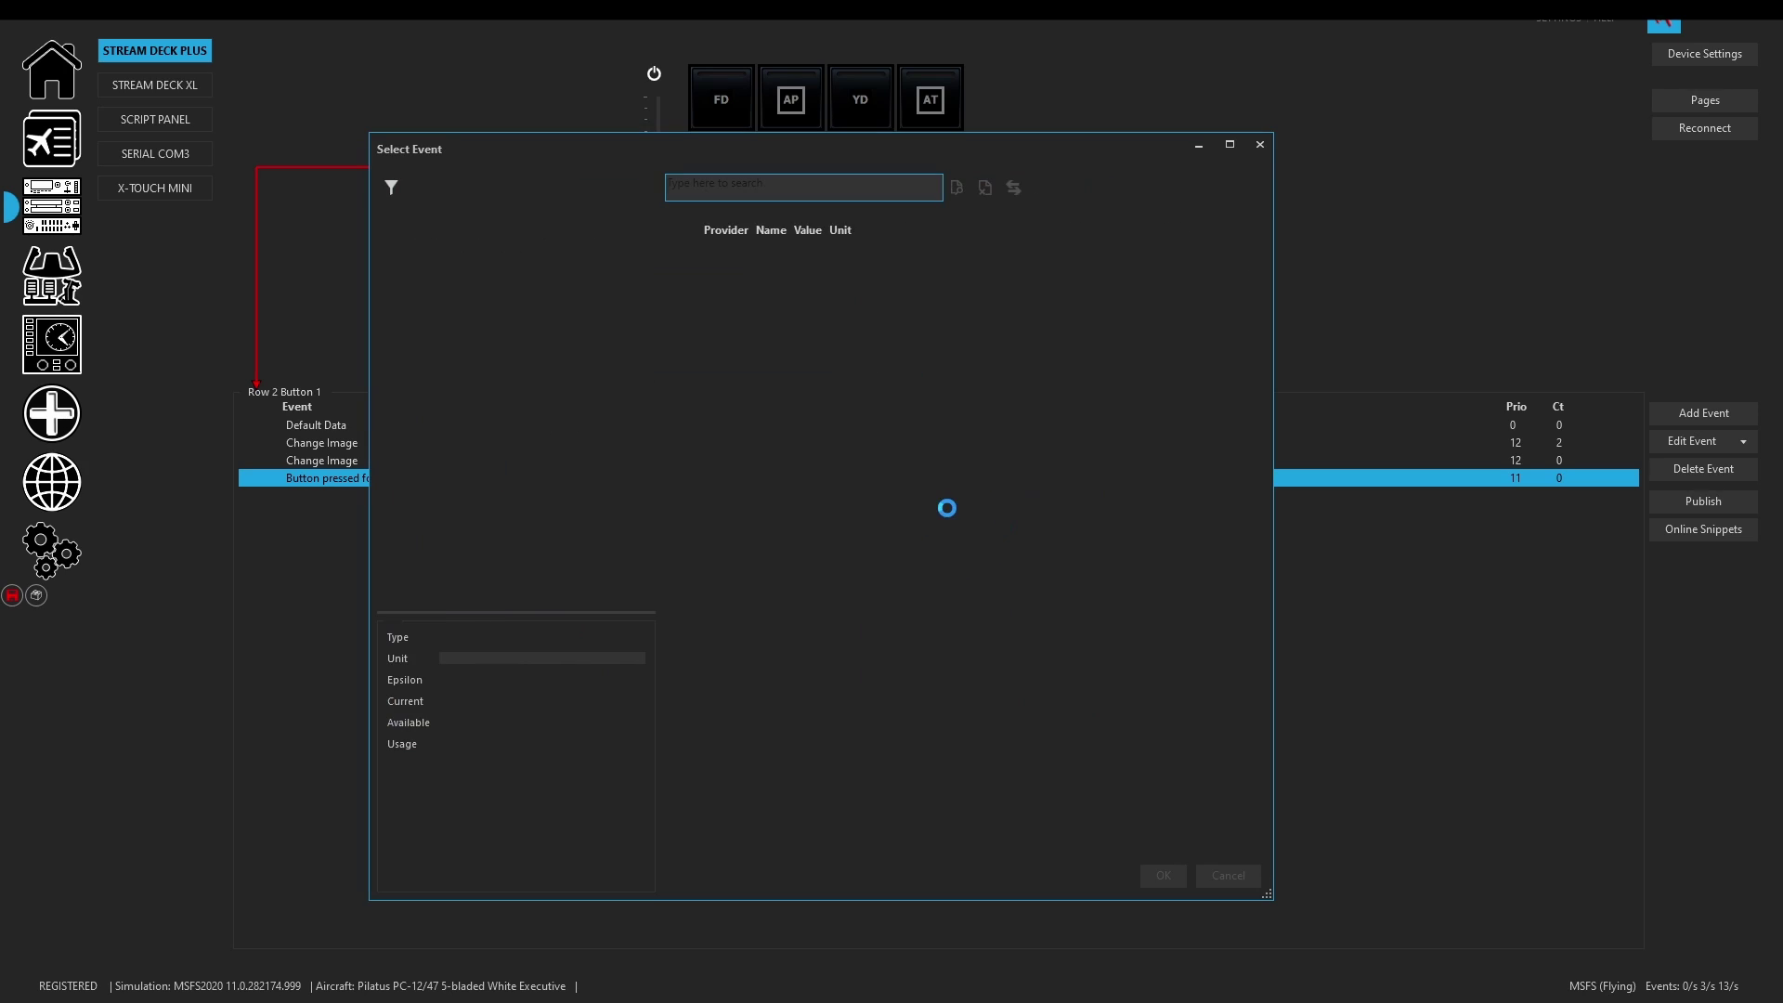
click(401, 286)
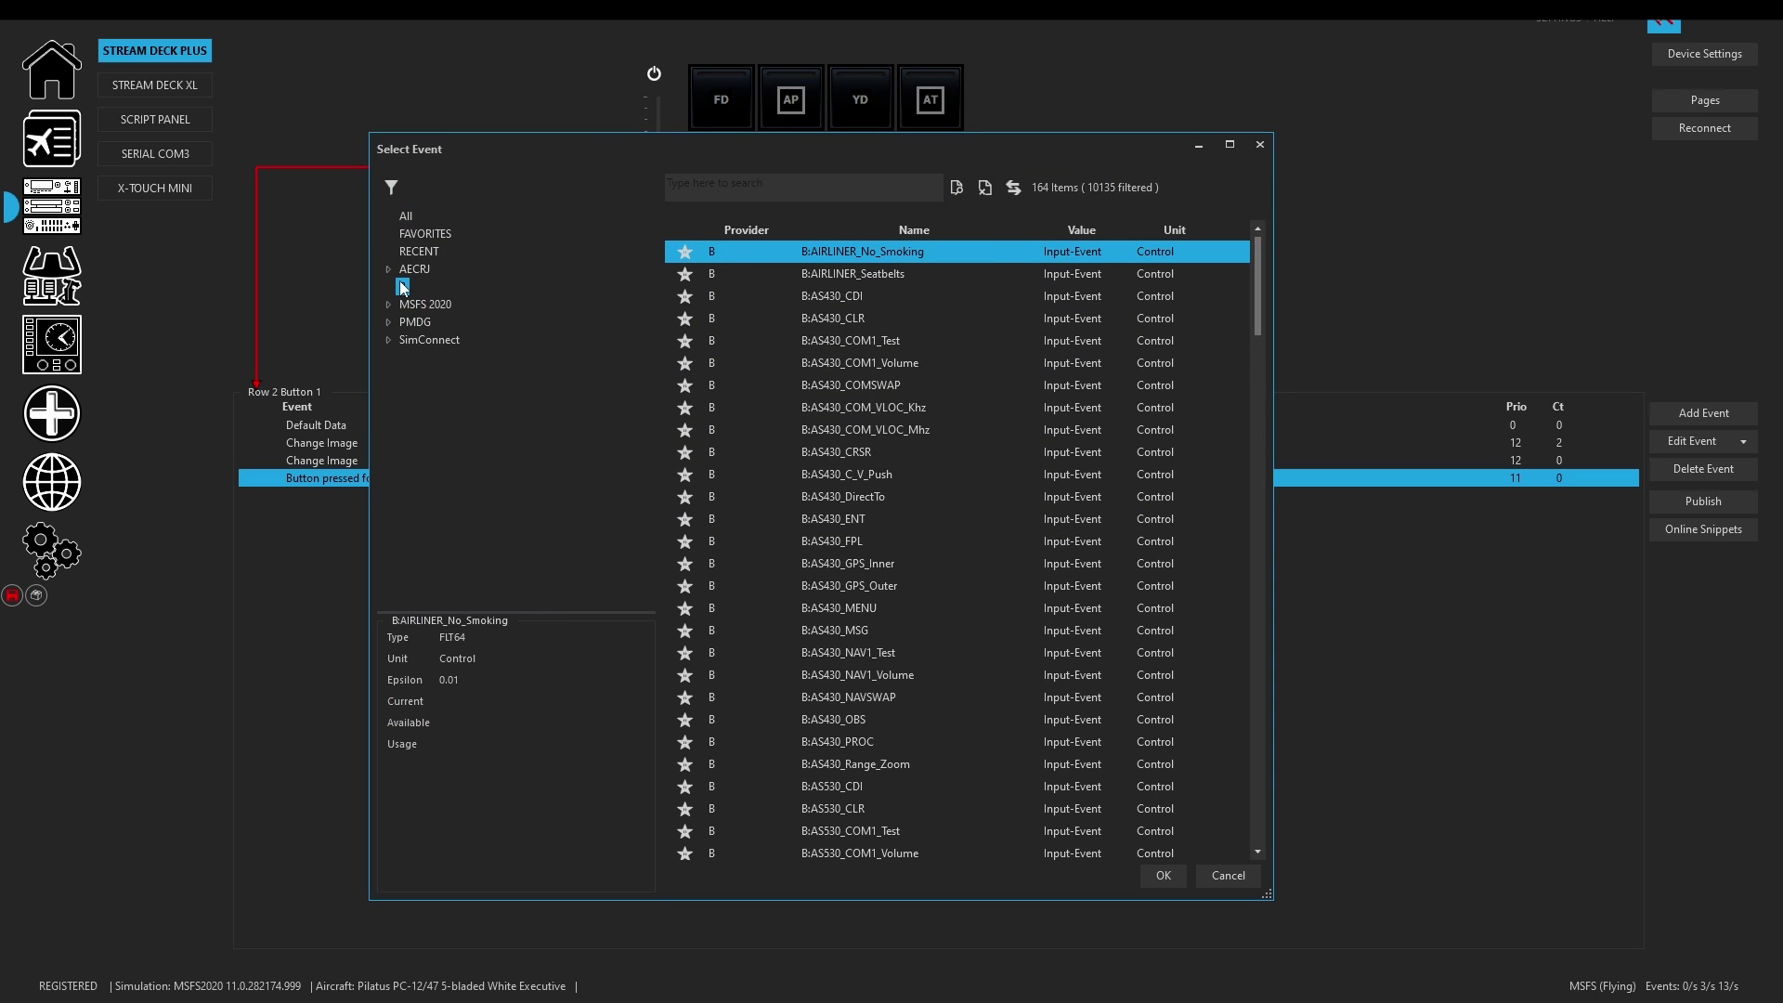
scroll(1016, 388, down, 3)
scroll(1016, 388, down, 9)
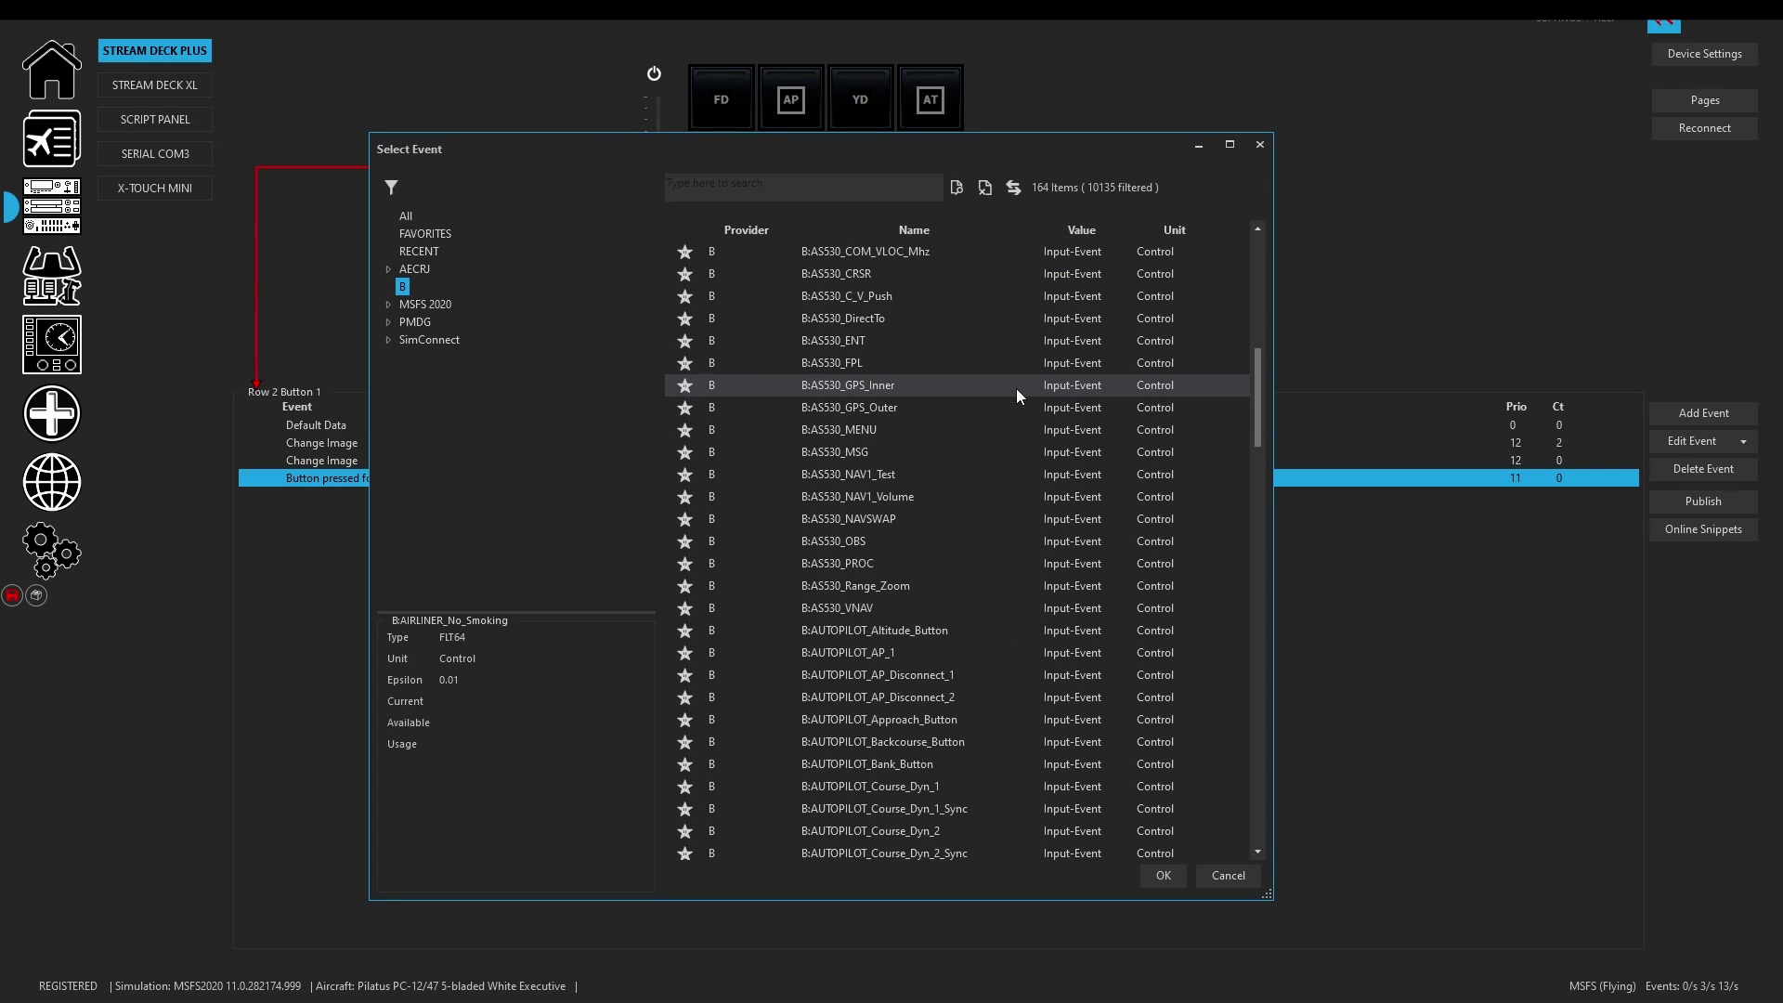
scroll(962, 567, down, 1)
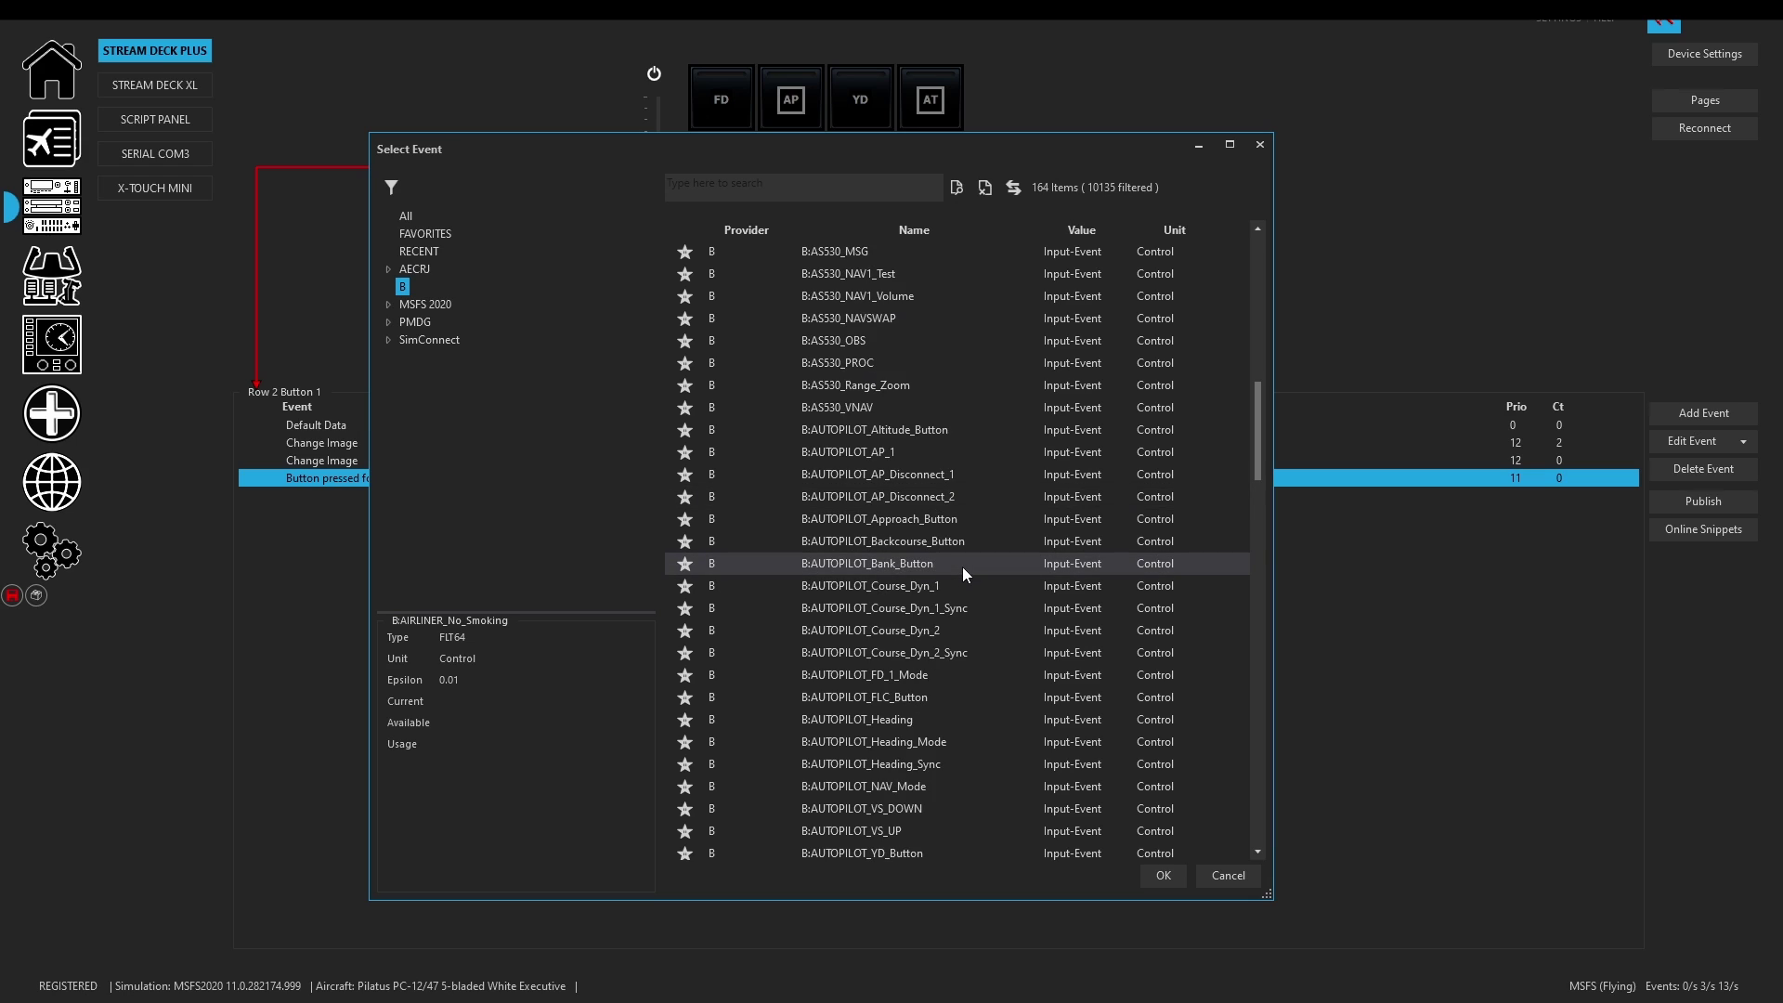
scroll(962, 574, down, 2)
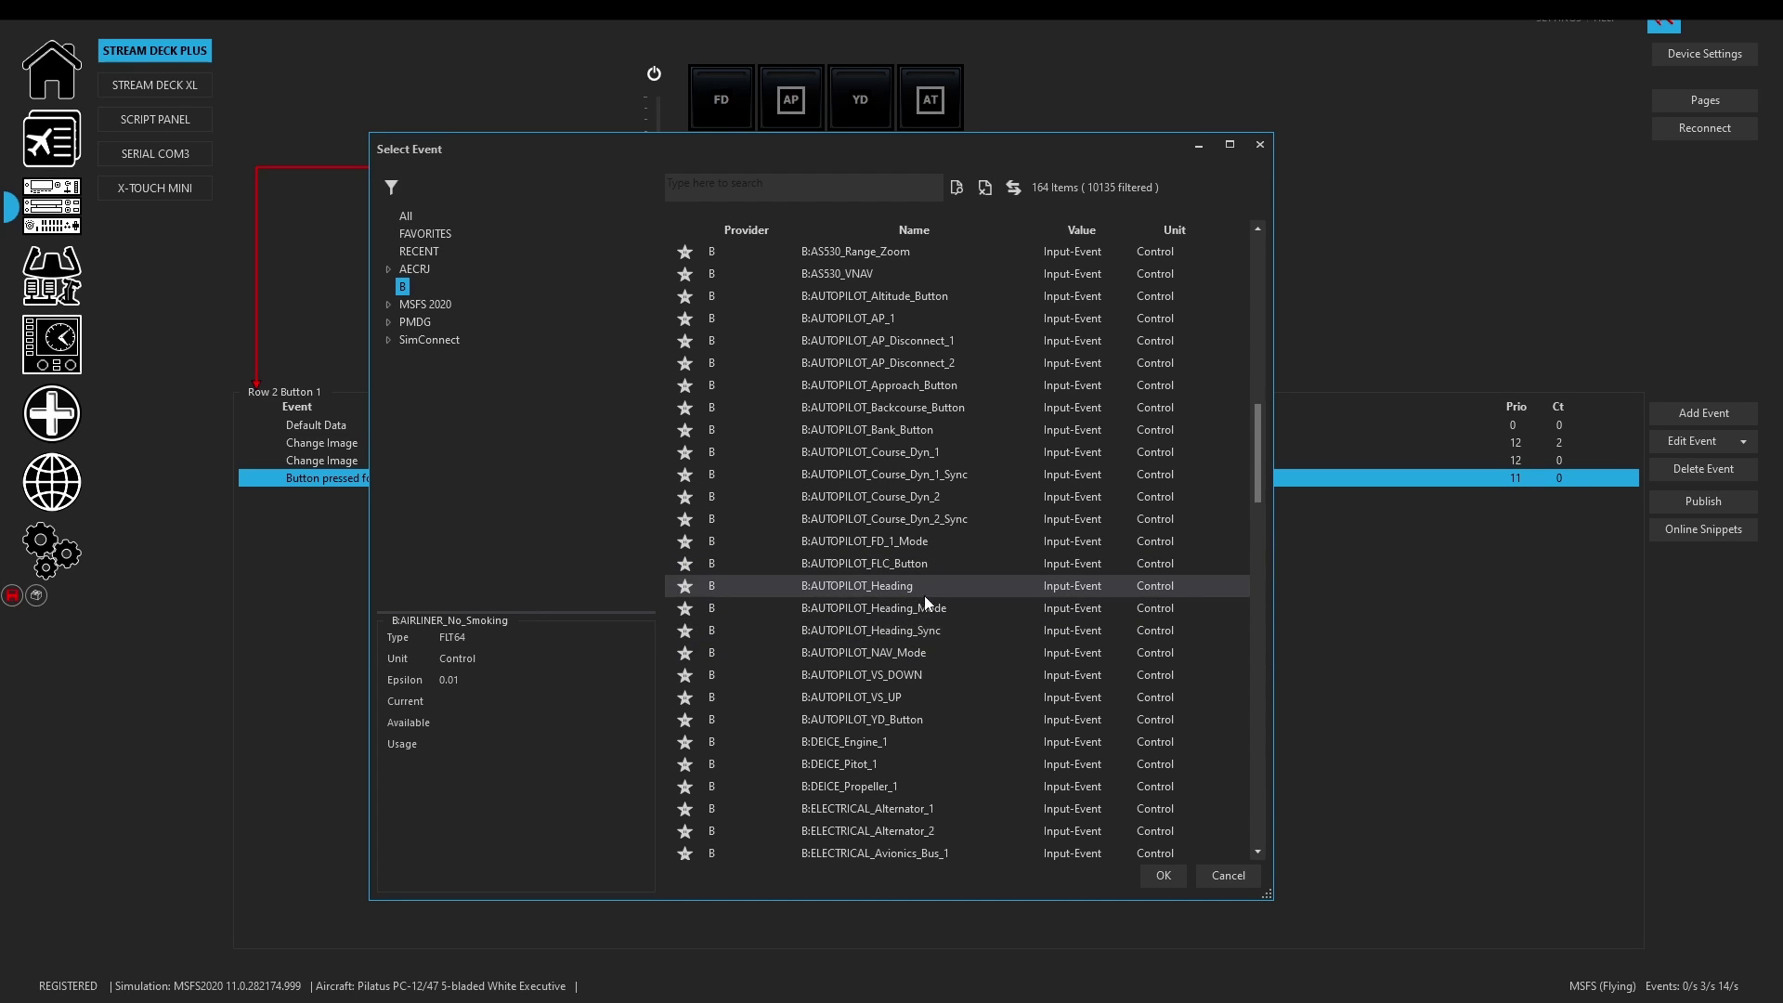
click(895, 587)
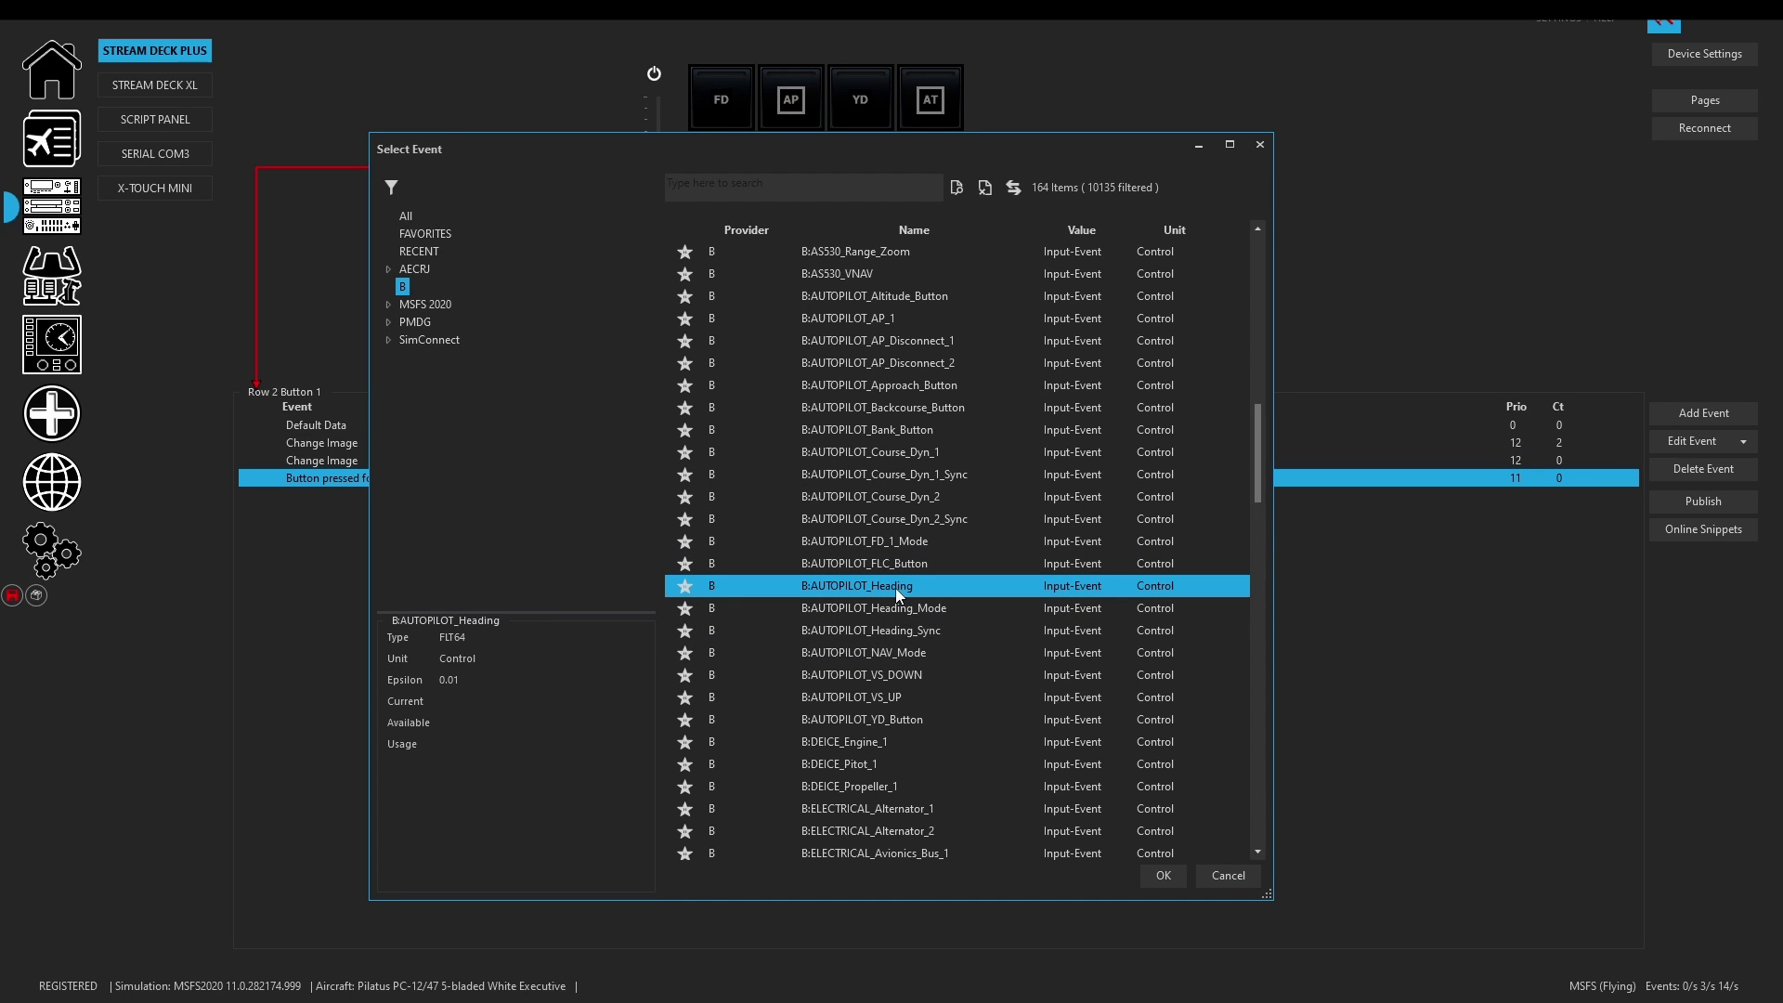
double_click(895, 588)
click(805, 585)
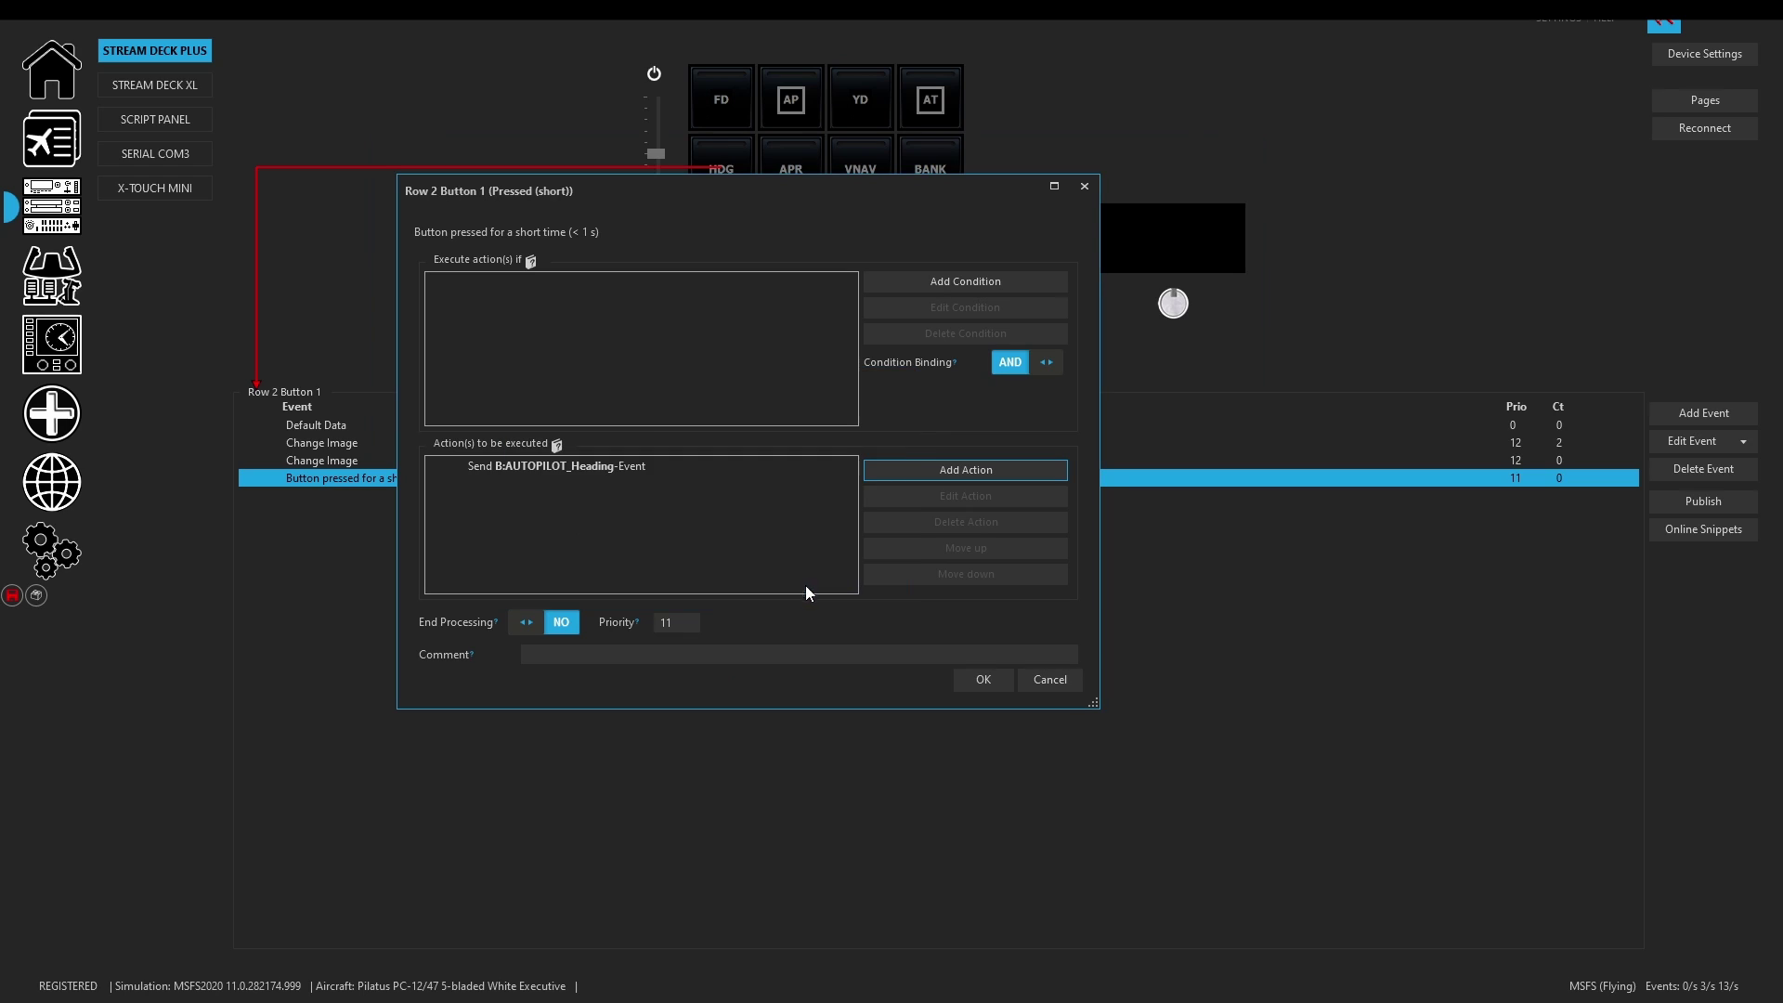
click(988, 681)
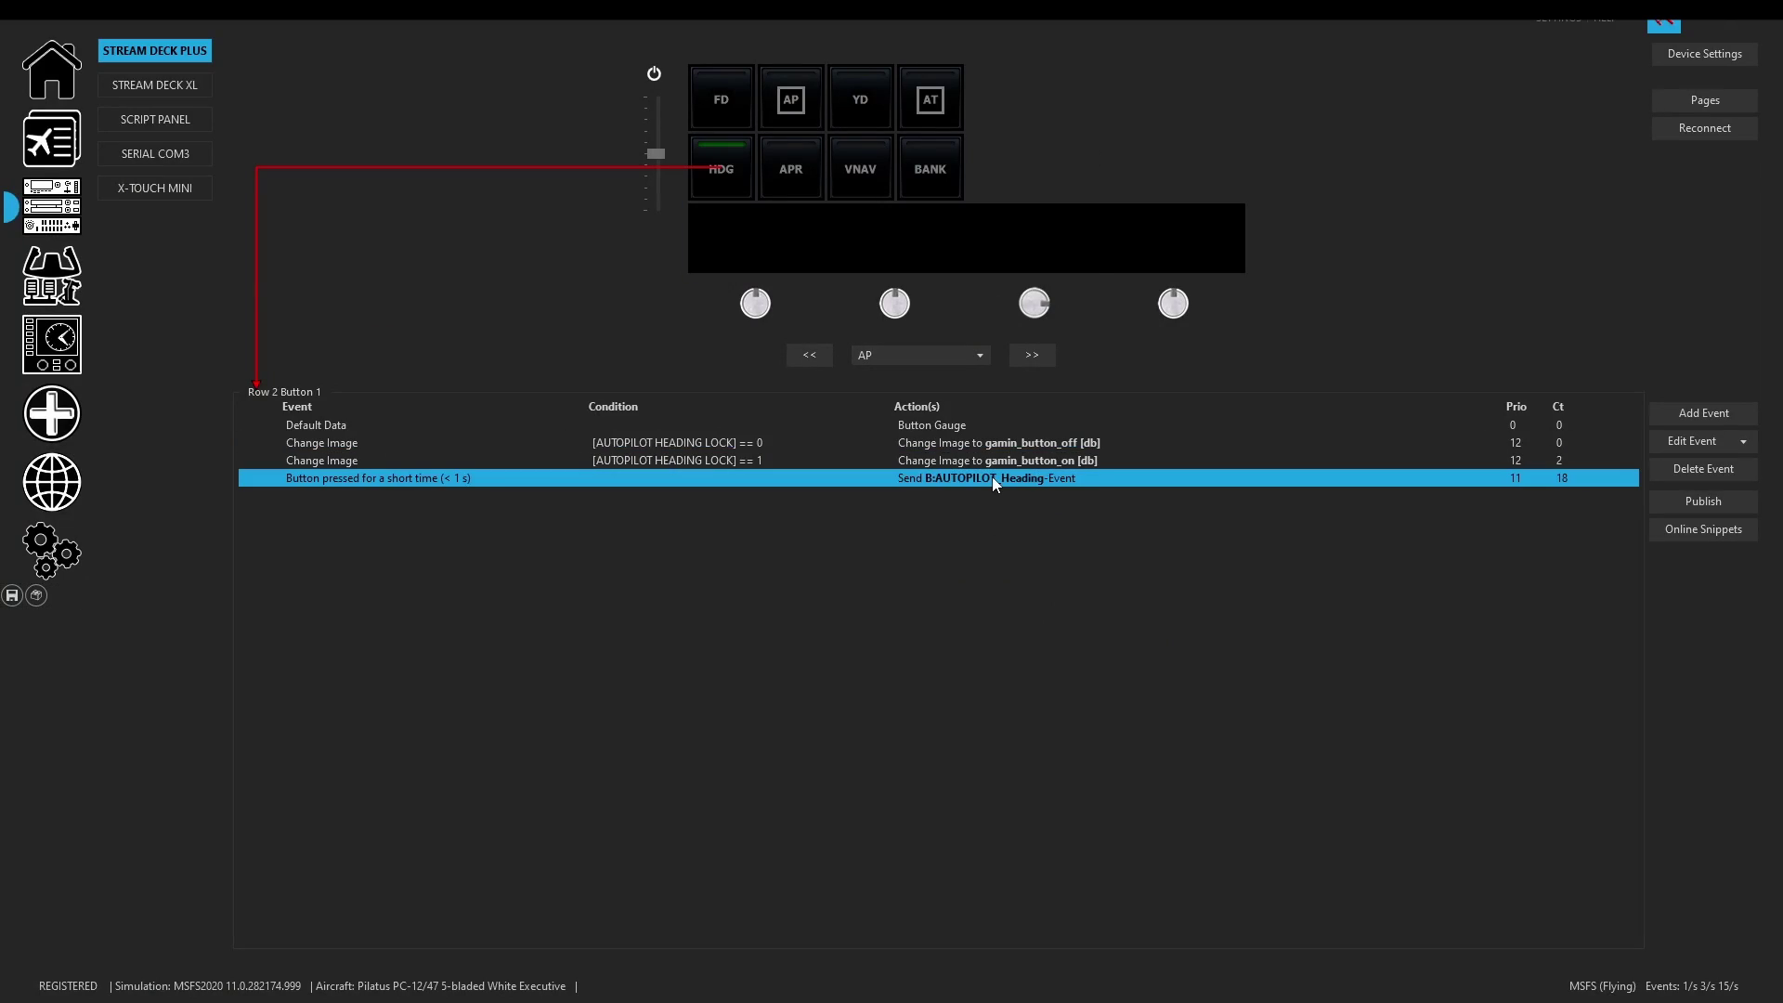
Set the static value parameter of the HDG button's B:AUTOPILOT_Heading action to 1.
double_click(992, 477)
double_click(658, 465)
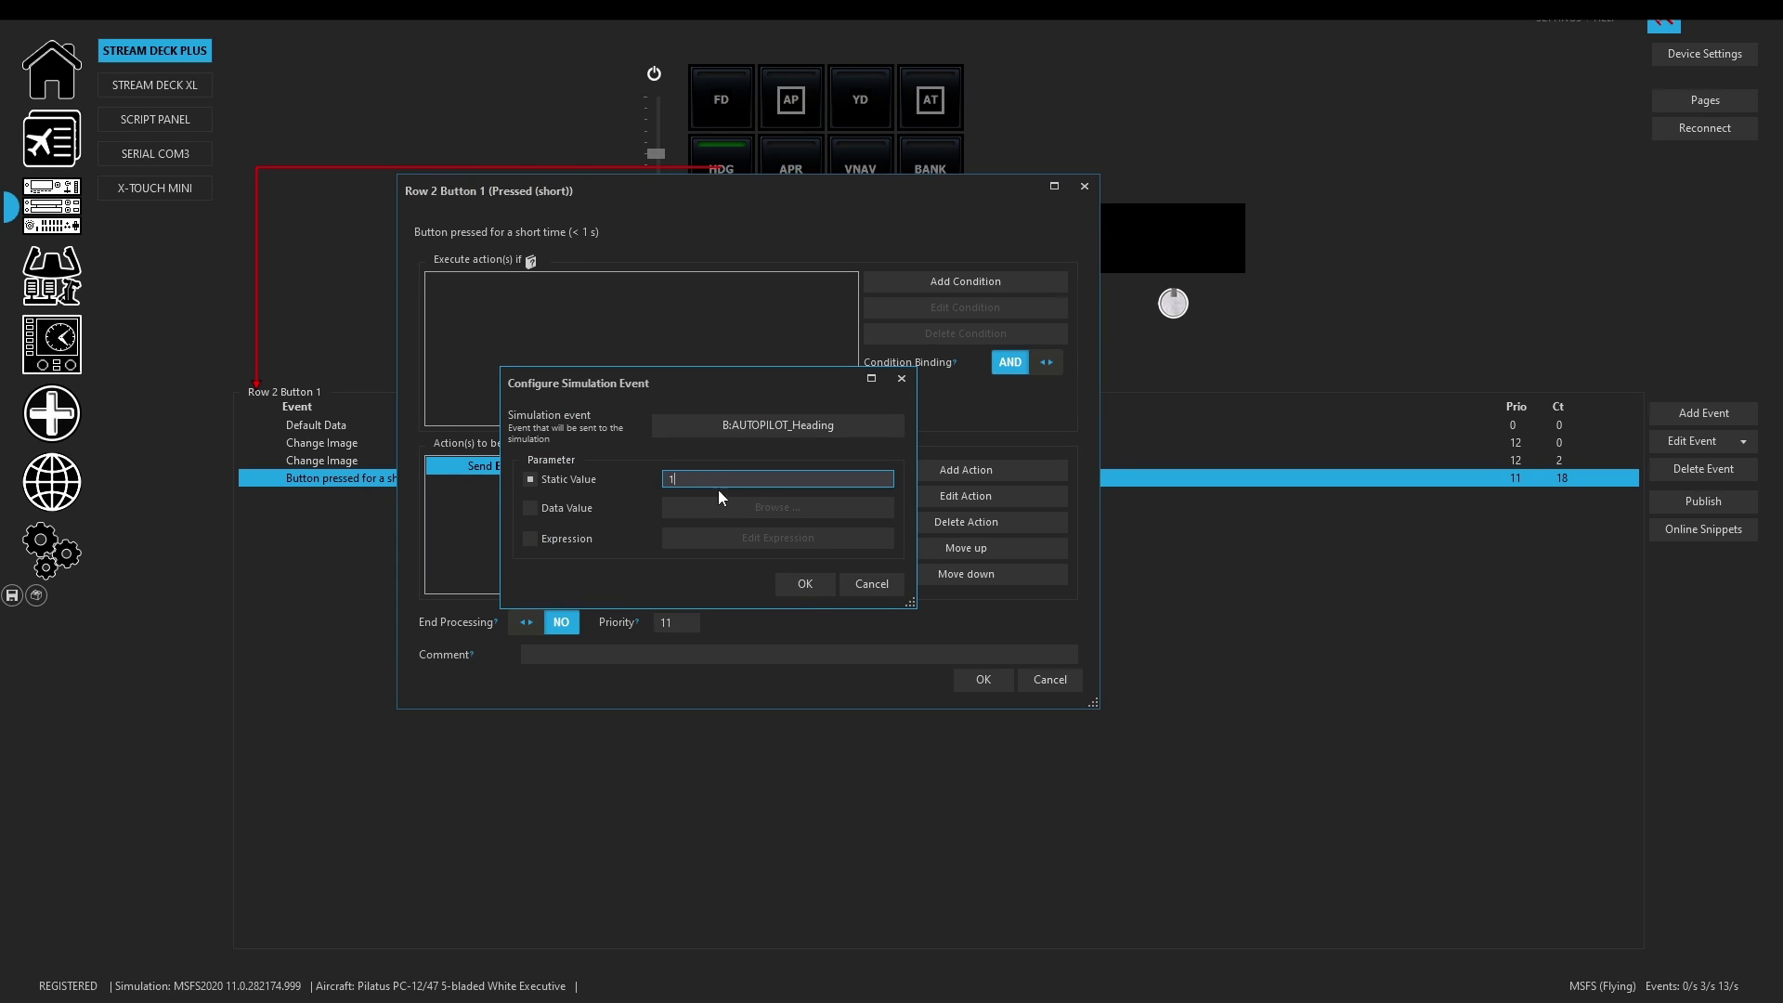
click(801, 581)
click(971, 677)
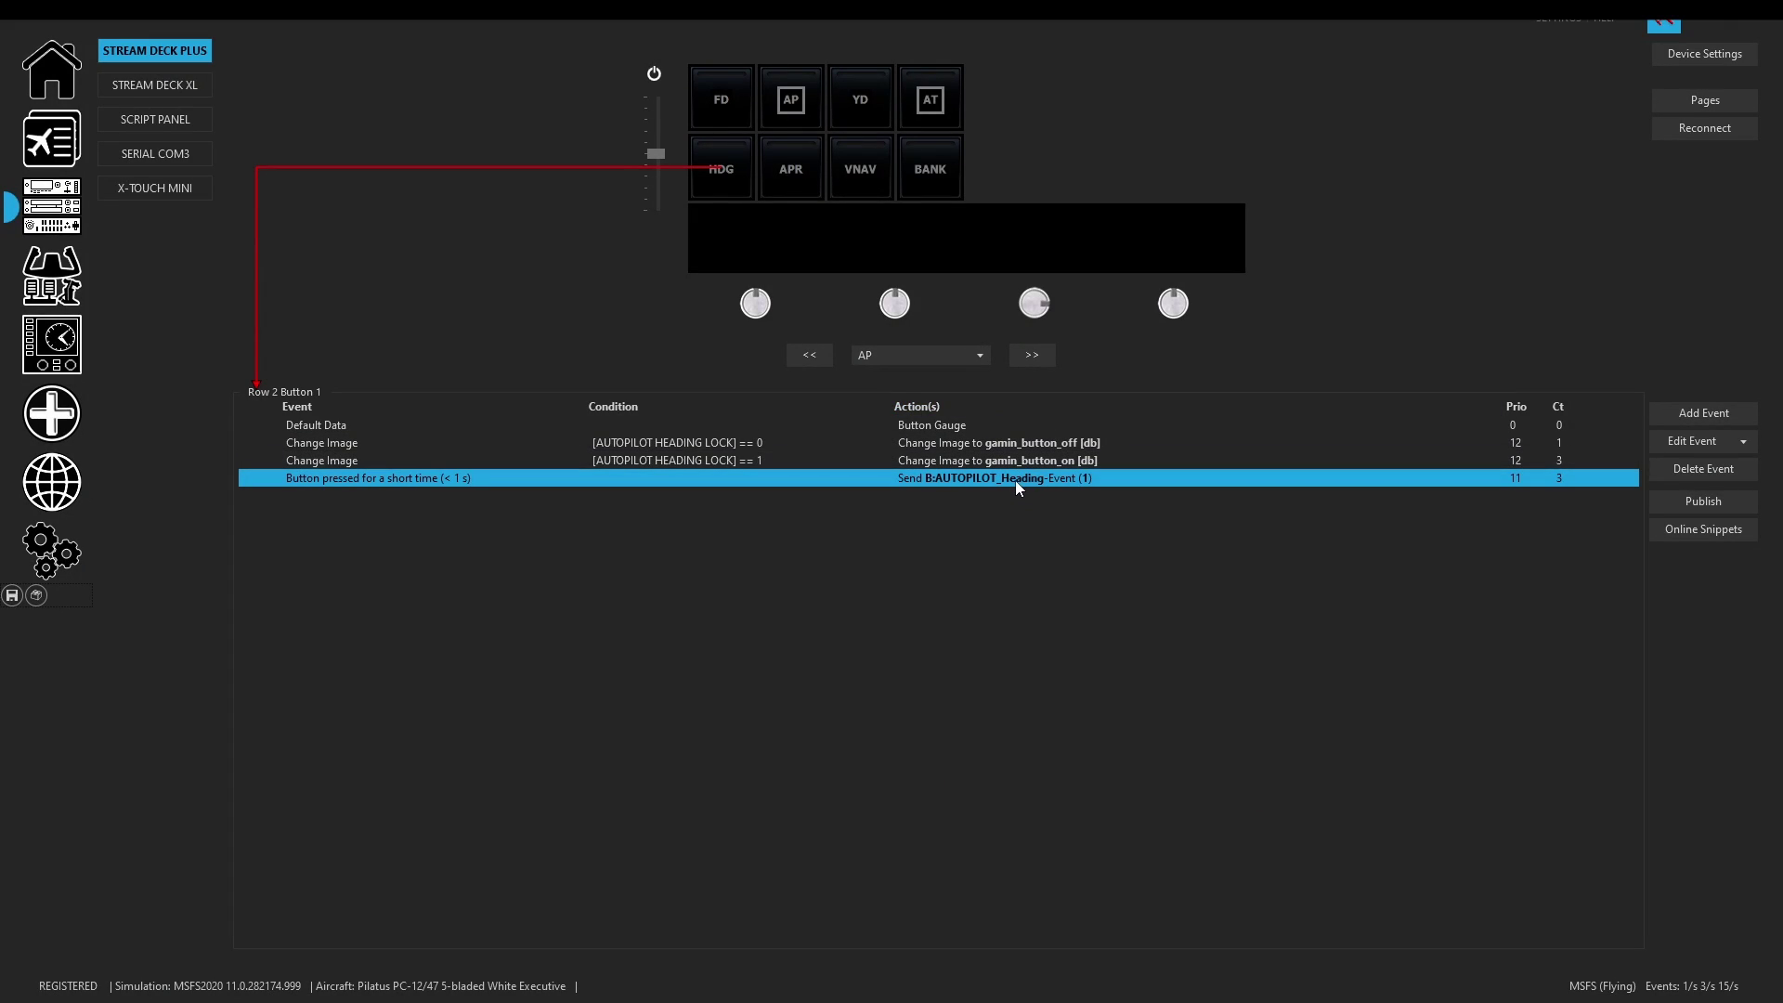
Change the short-press action's simulation event to B:AUTOPILOT_Heading_Mode, clear its static value, and save the event.
double_click(1015, 477)
click(743, 462)
double_click(744, 462)
click(788, 425)
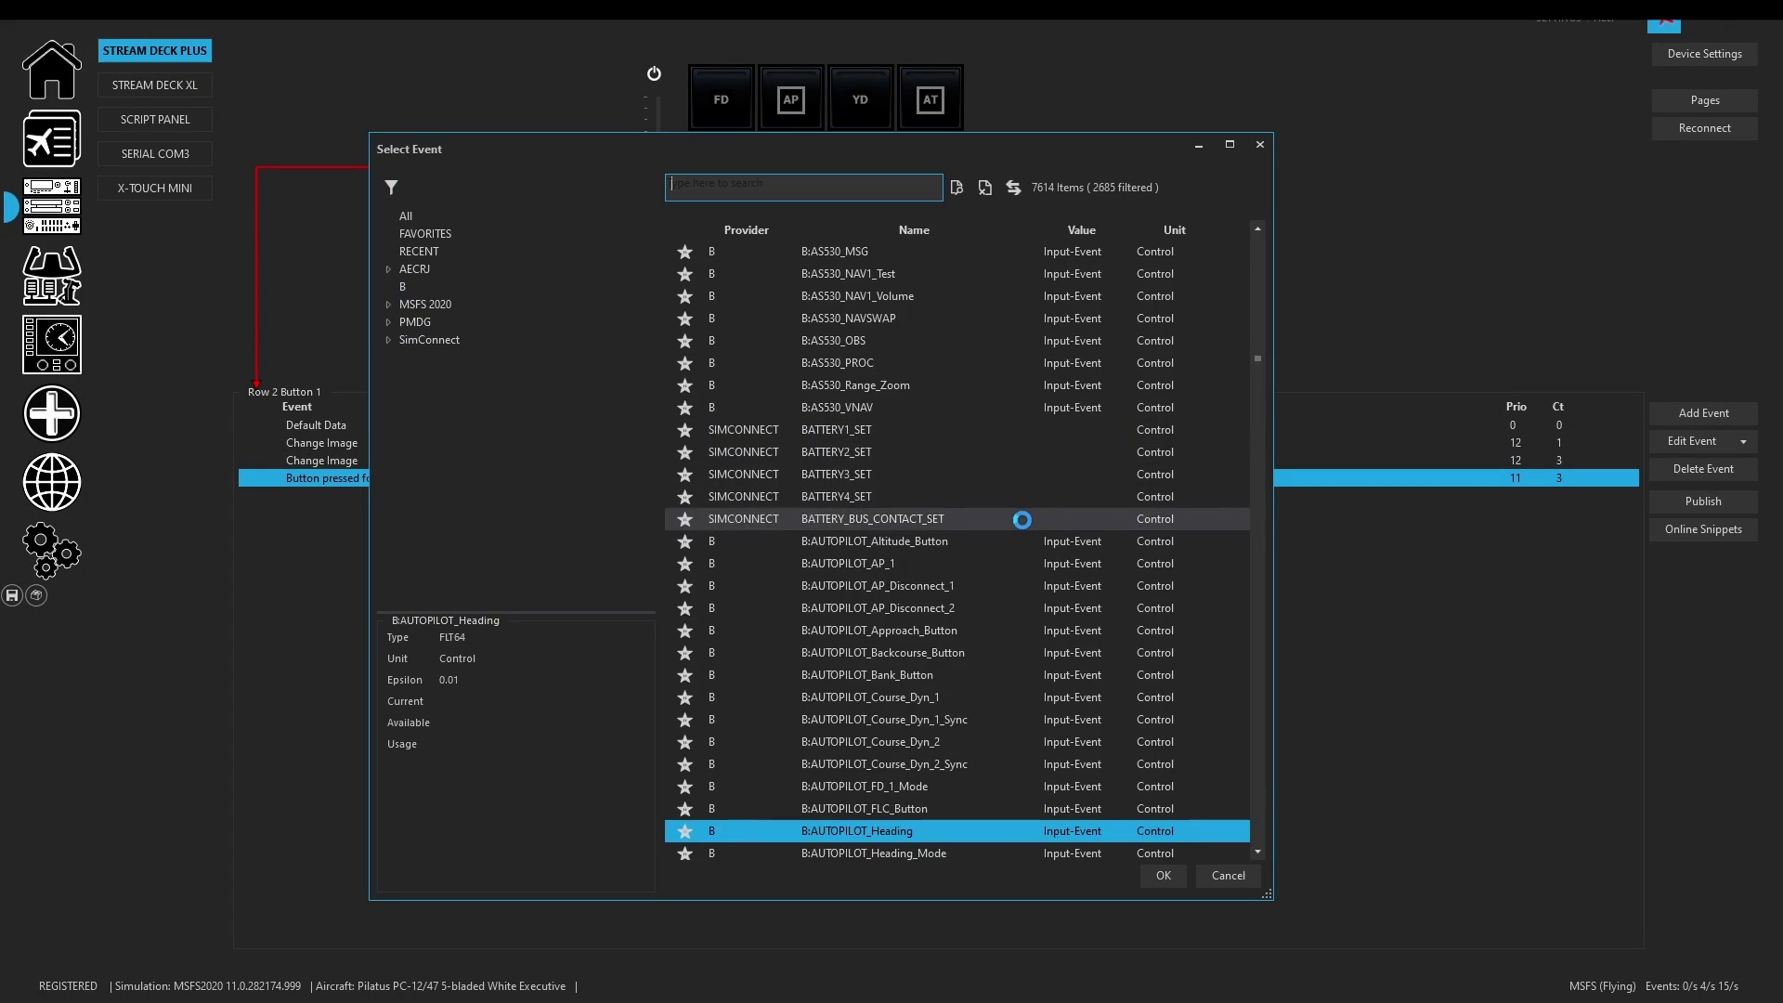
double_click(927, 720)
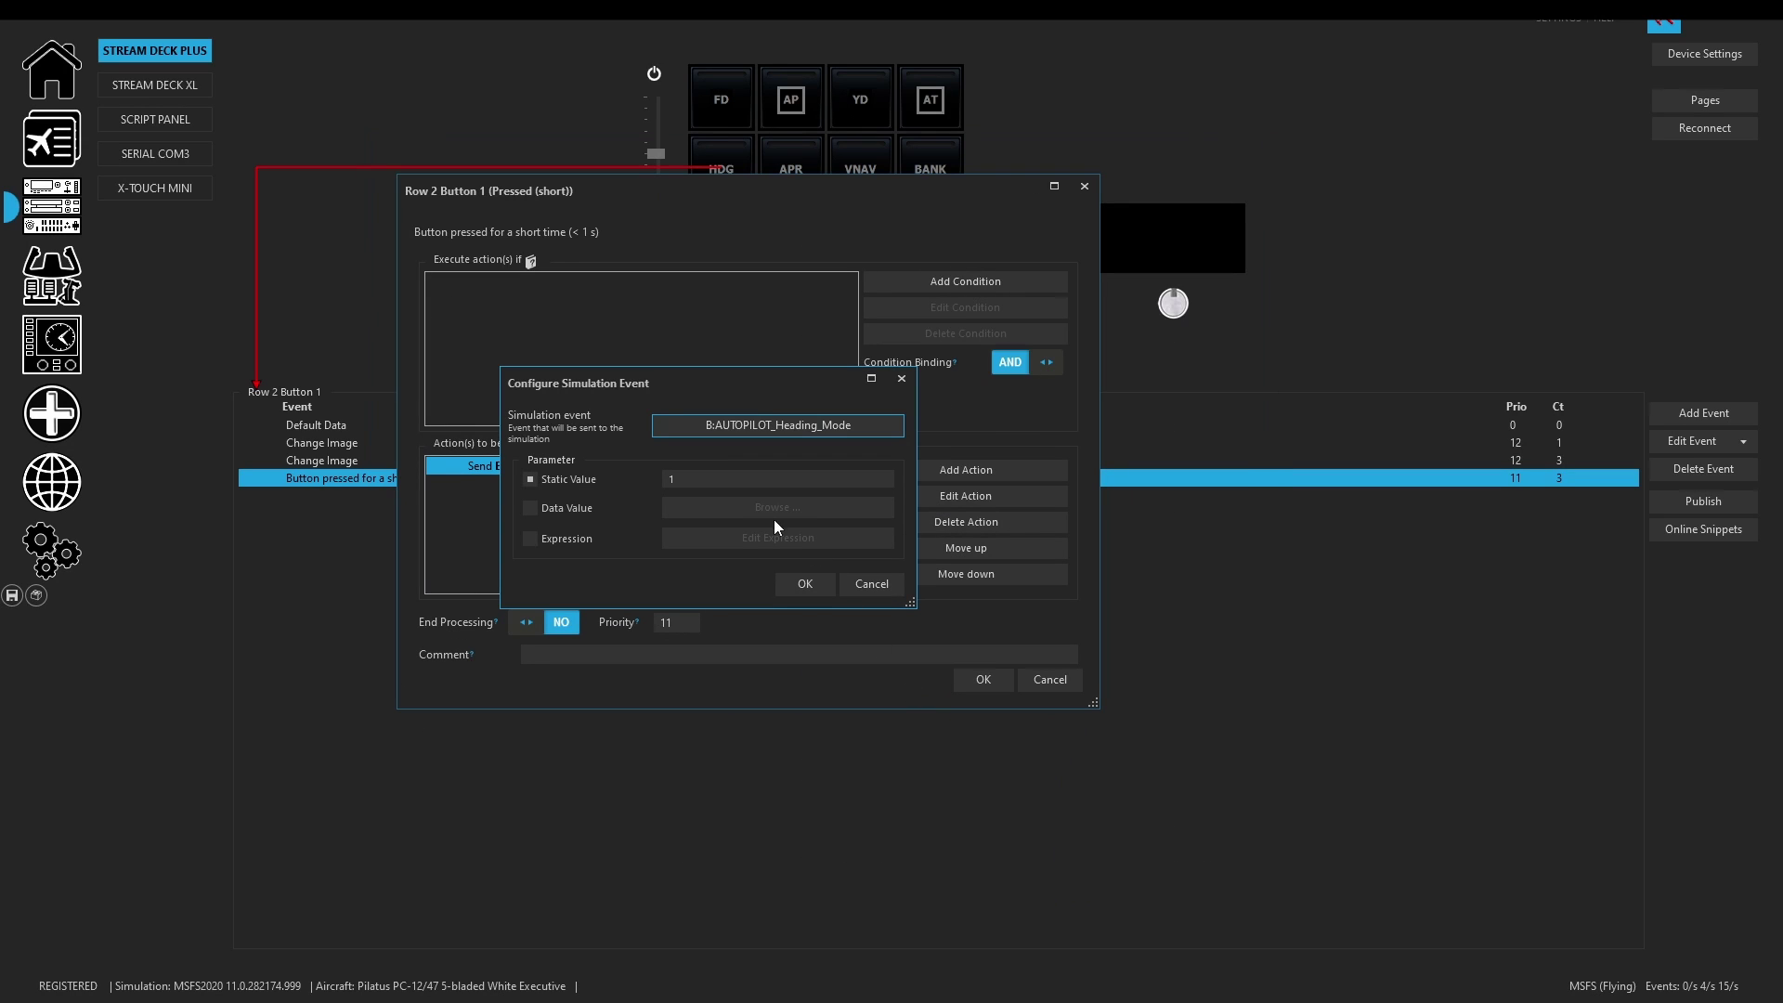
click(741, 479)
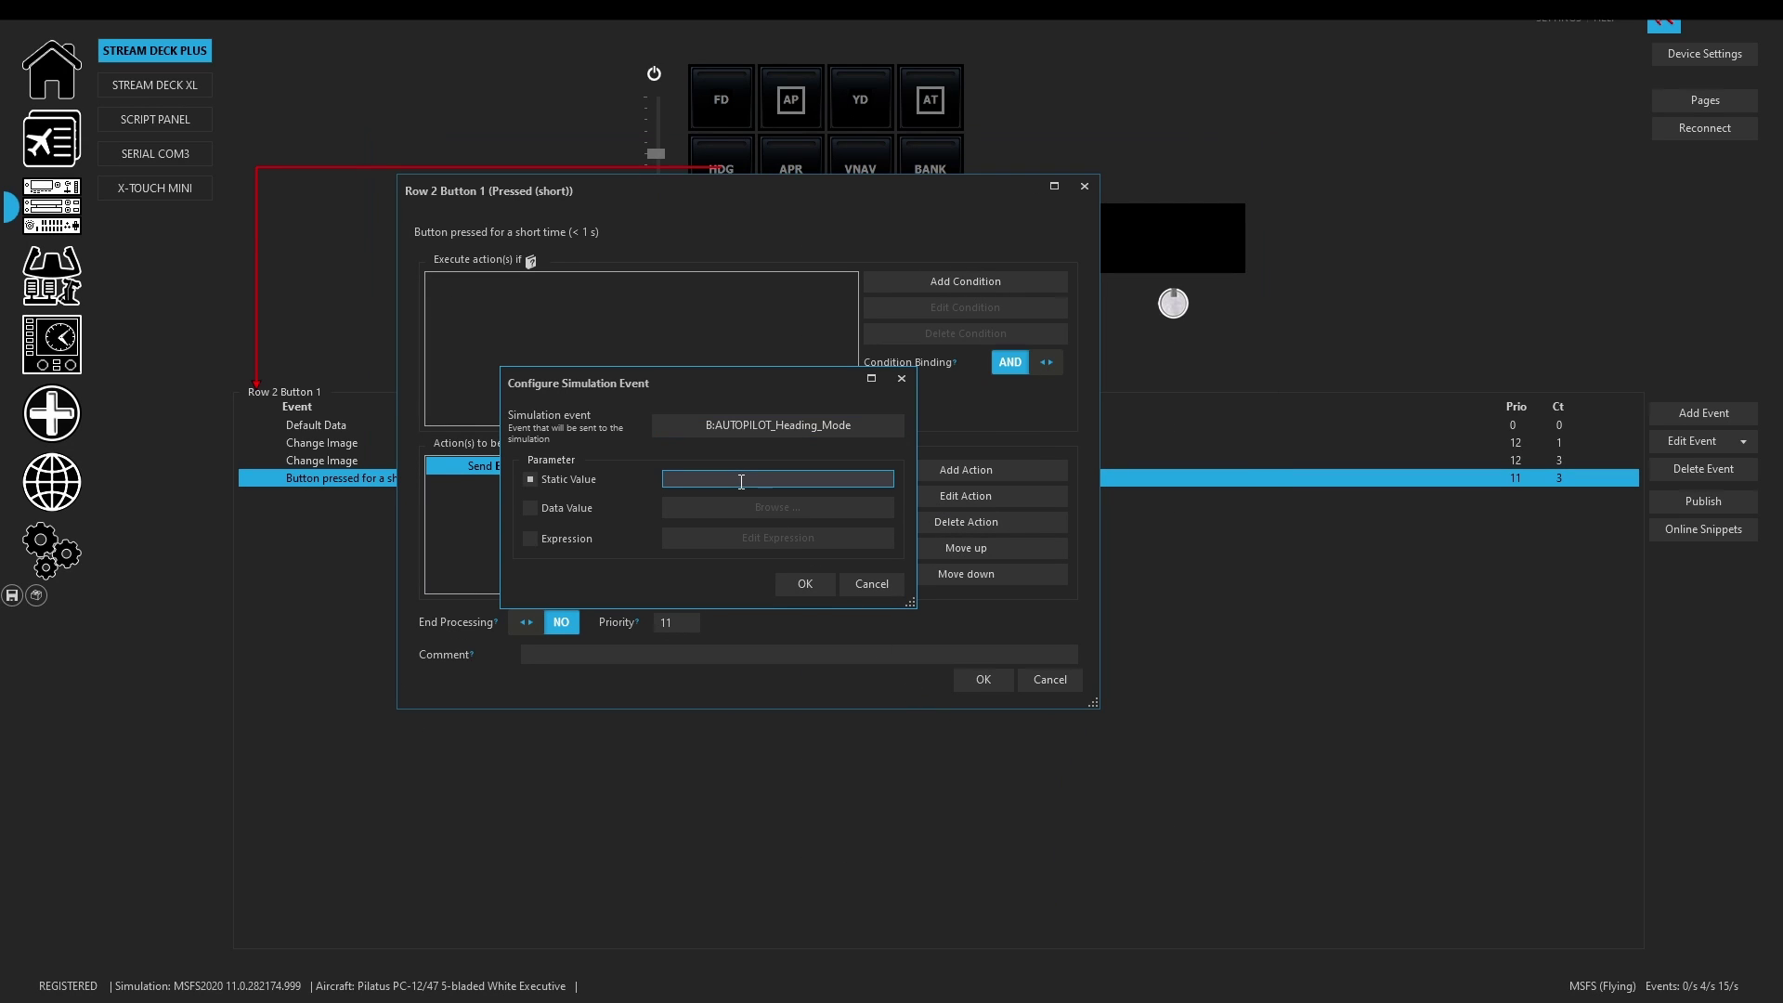
click(804, 583)
click(988, 680)
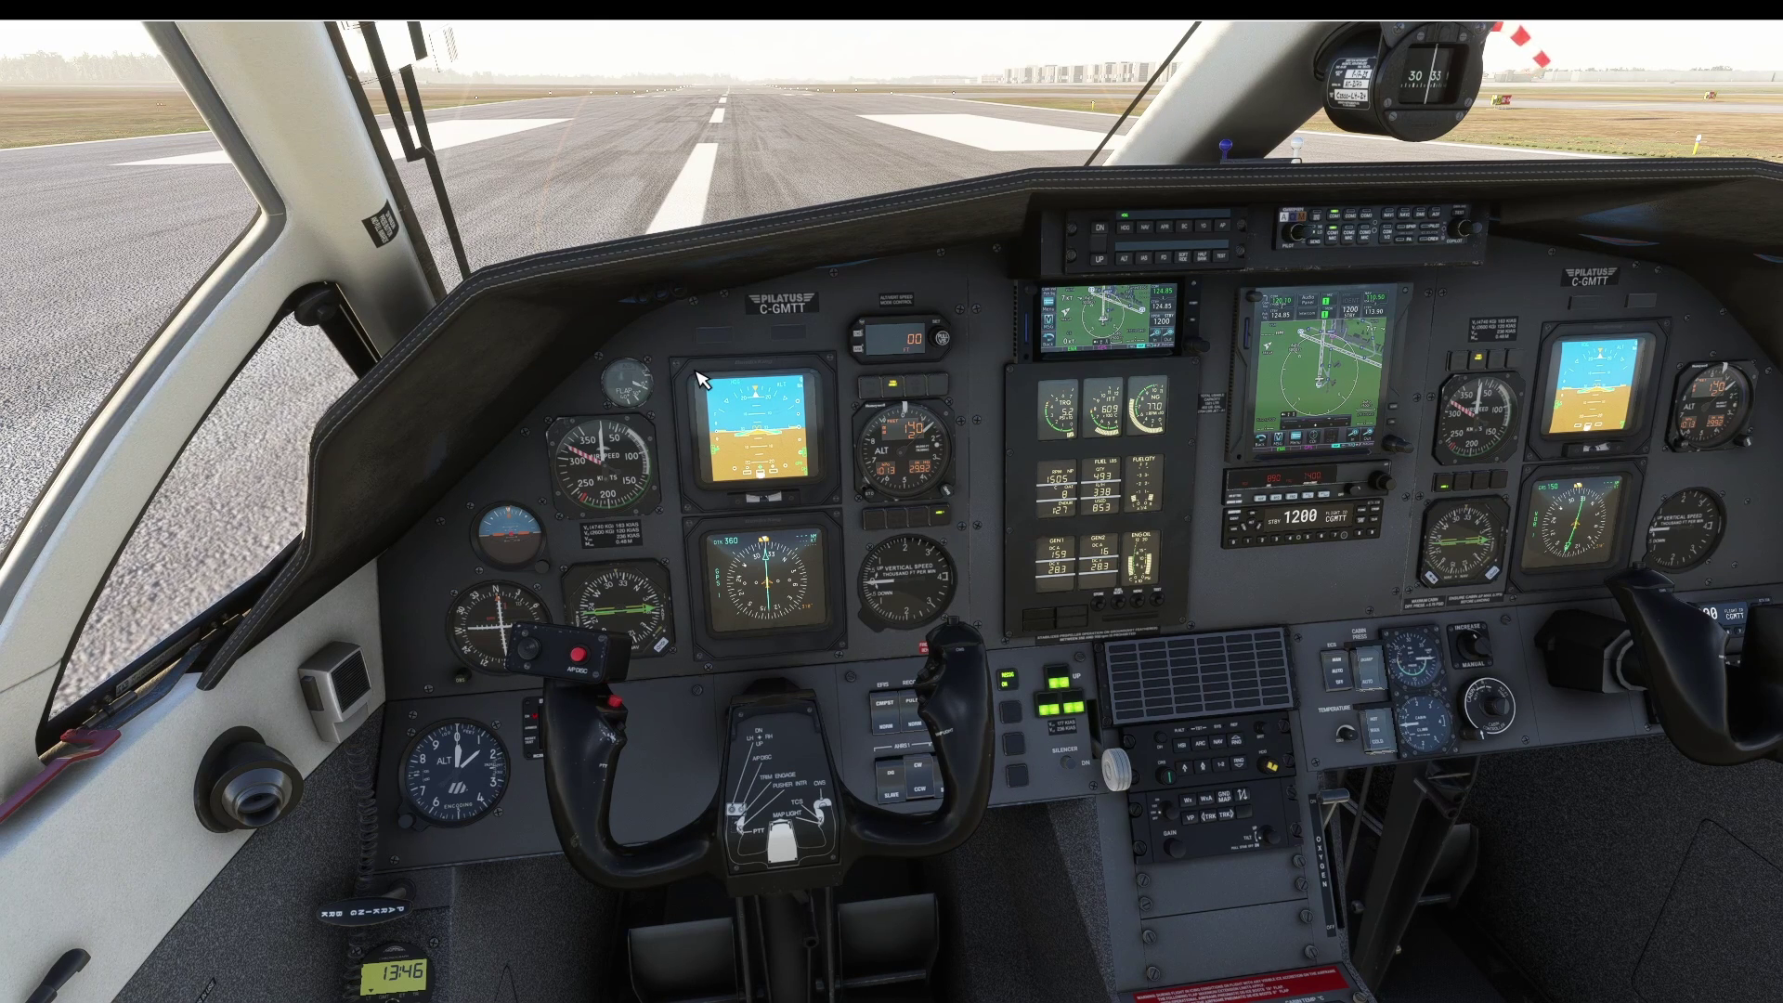
In Microsoft Flight Simulator, turn Developer Mode on in the general options, save the change, and return to the cockpit.
key(Escape)
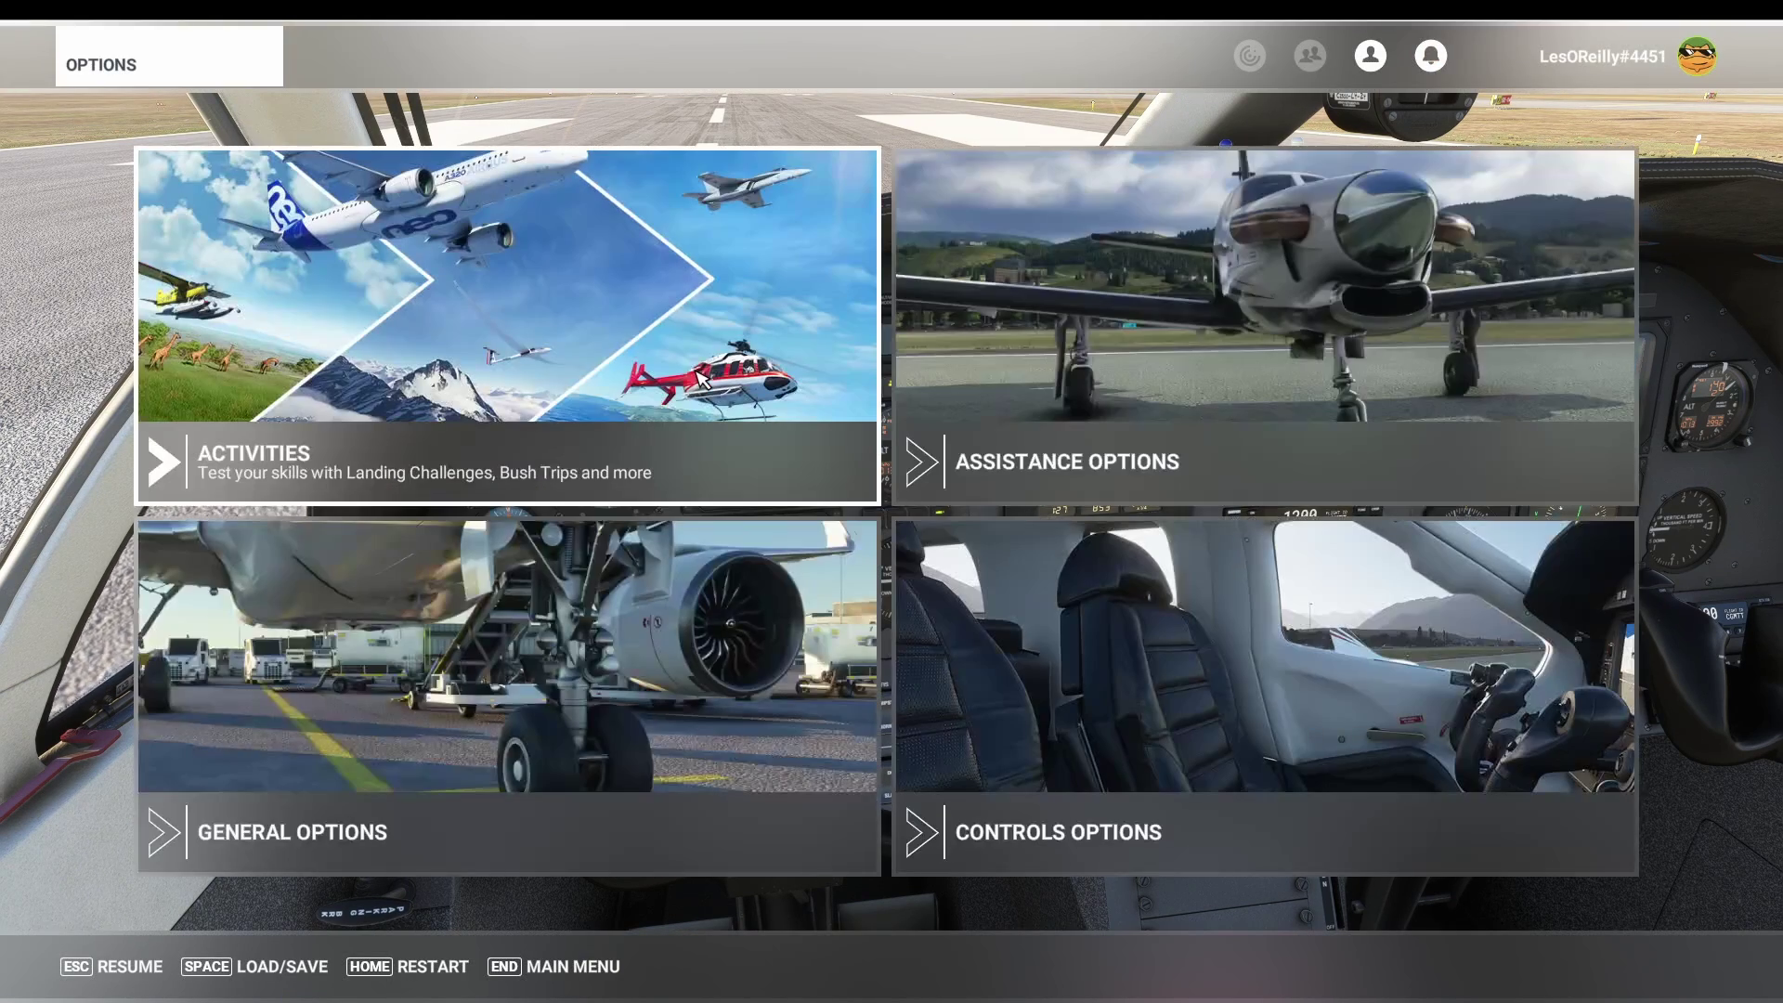
click(325, 794)
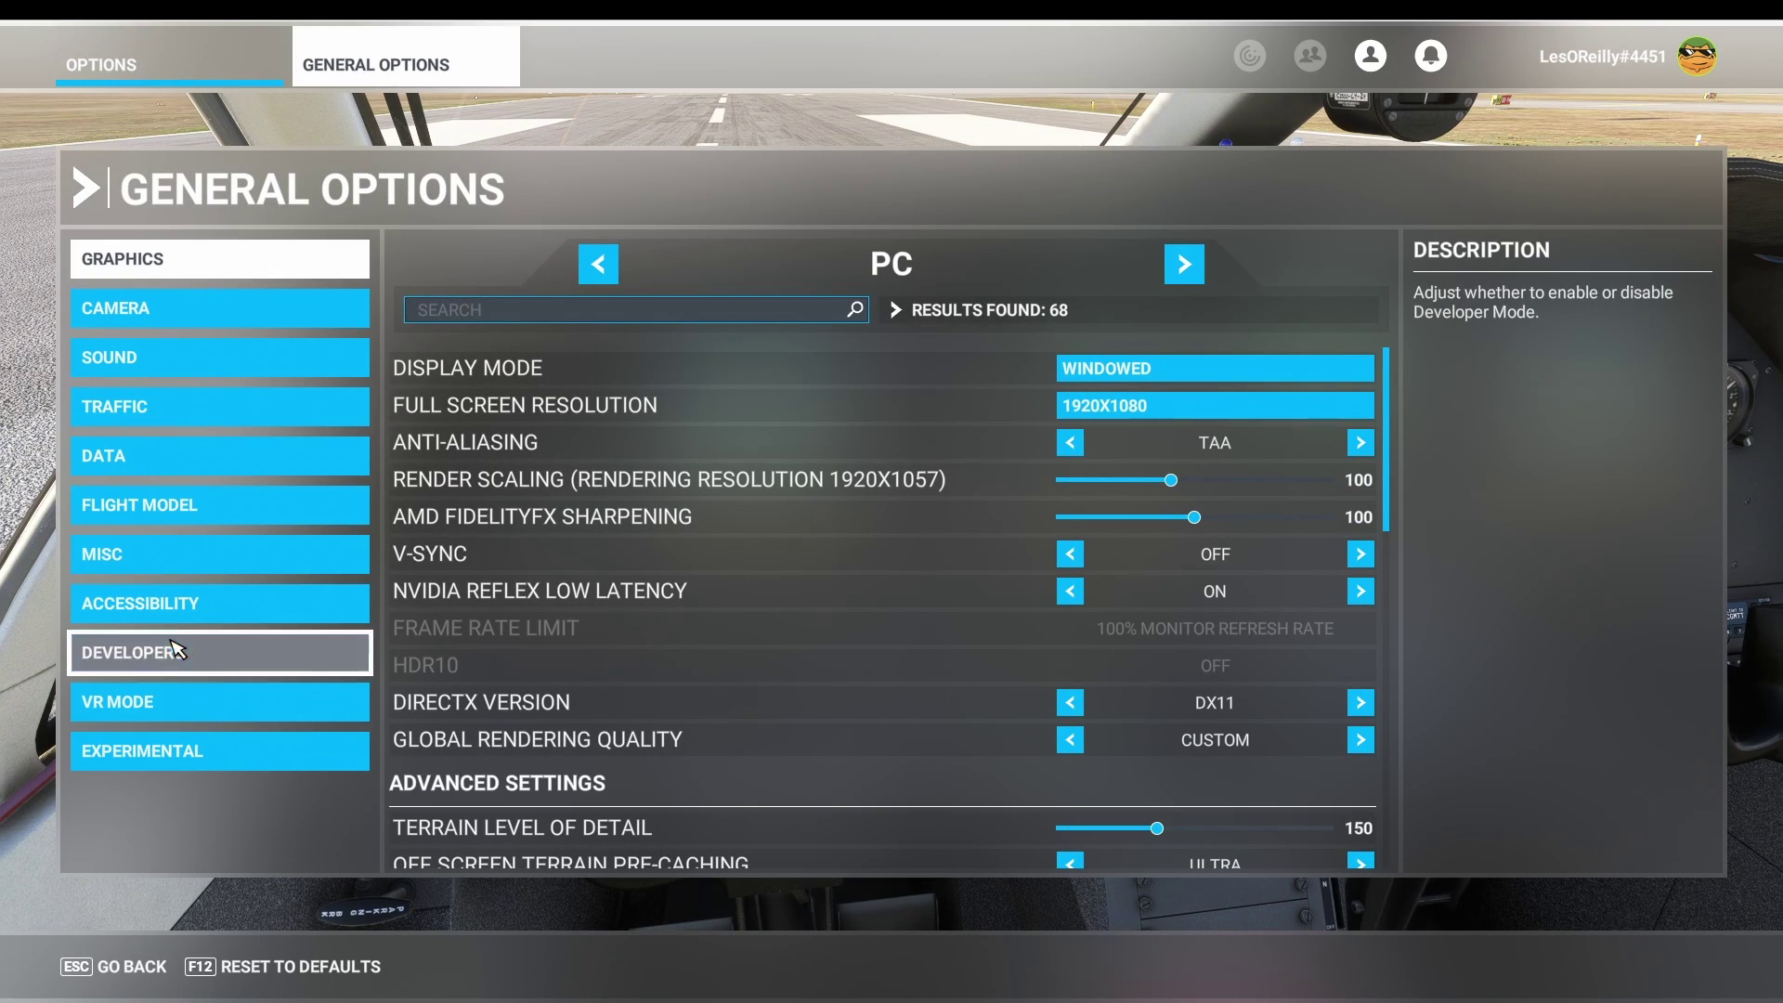
click(198, 650)
click(1378, 320)
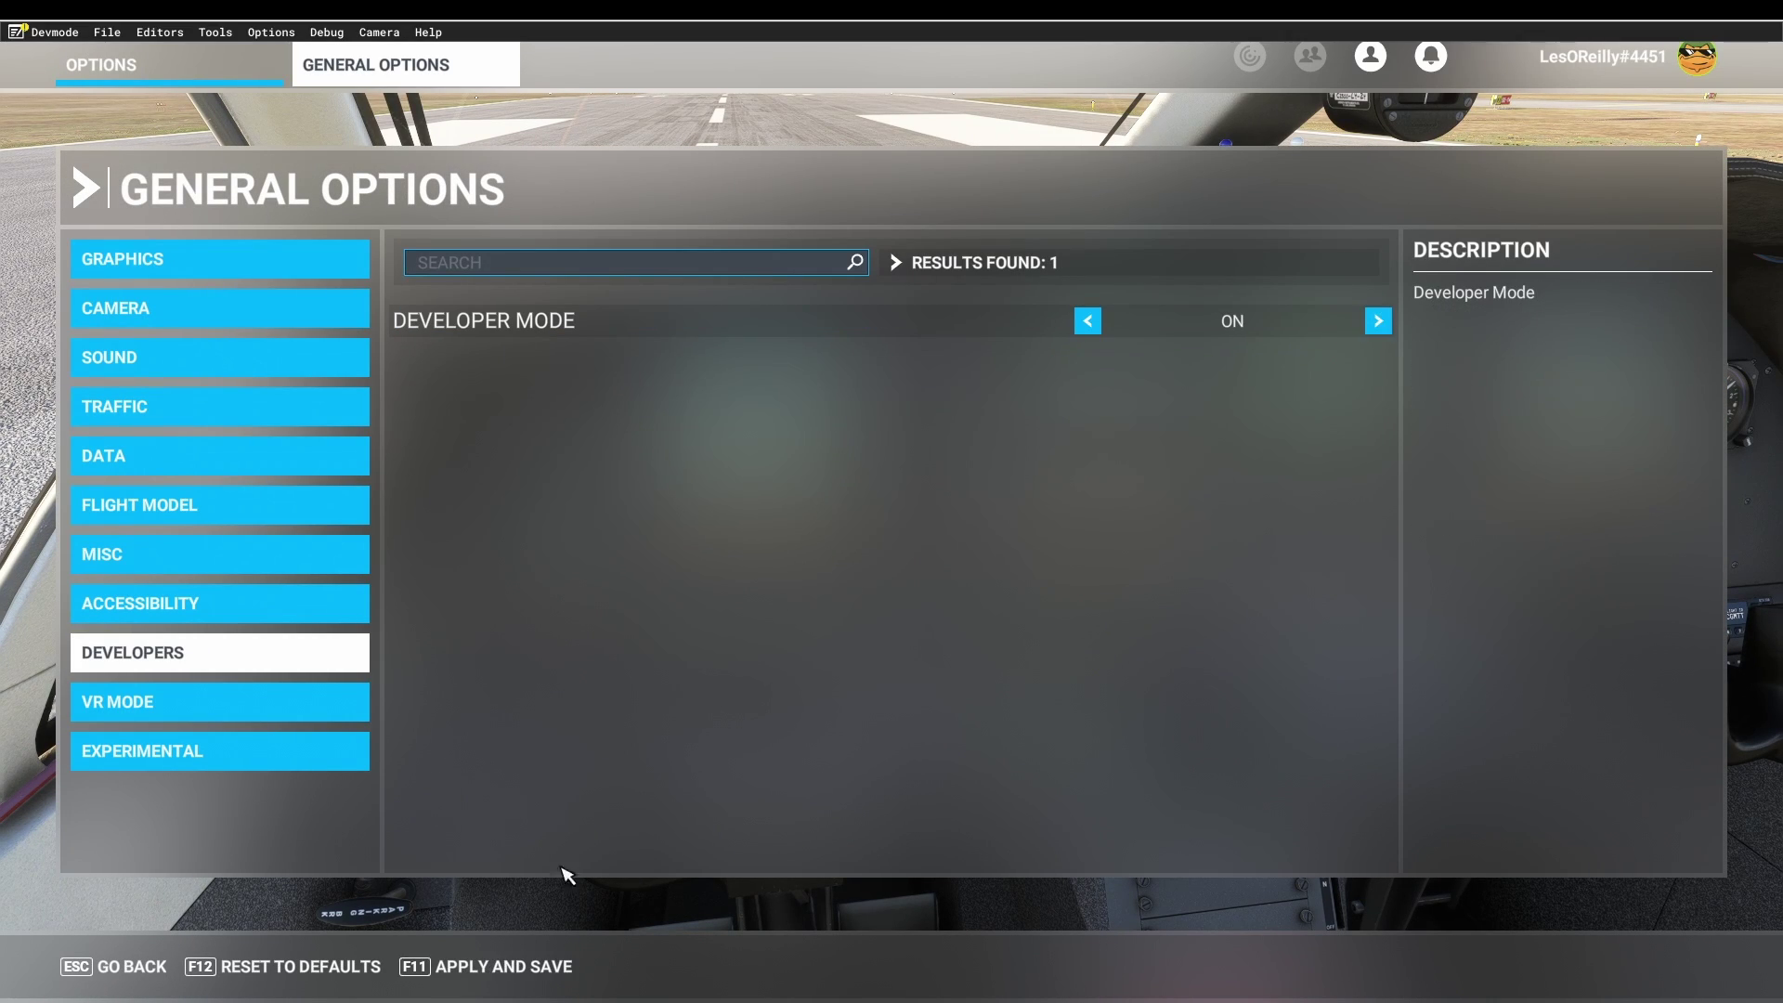
click(526, 965)
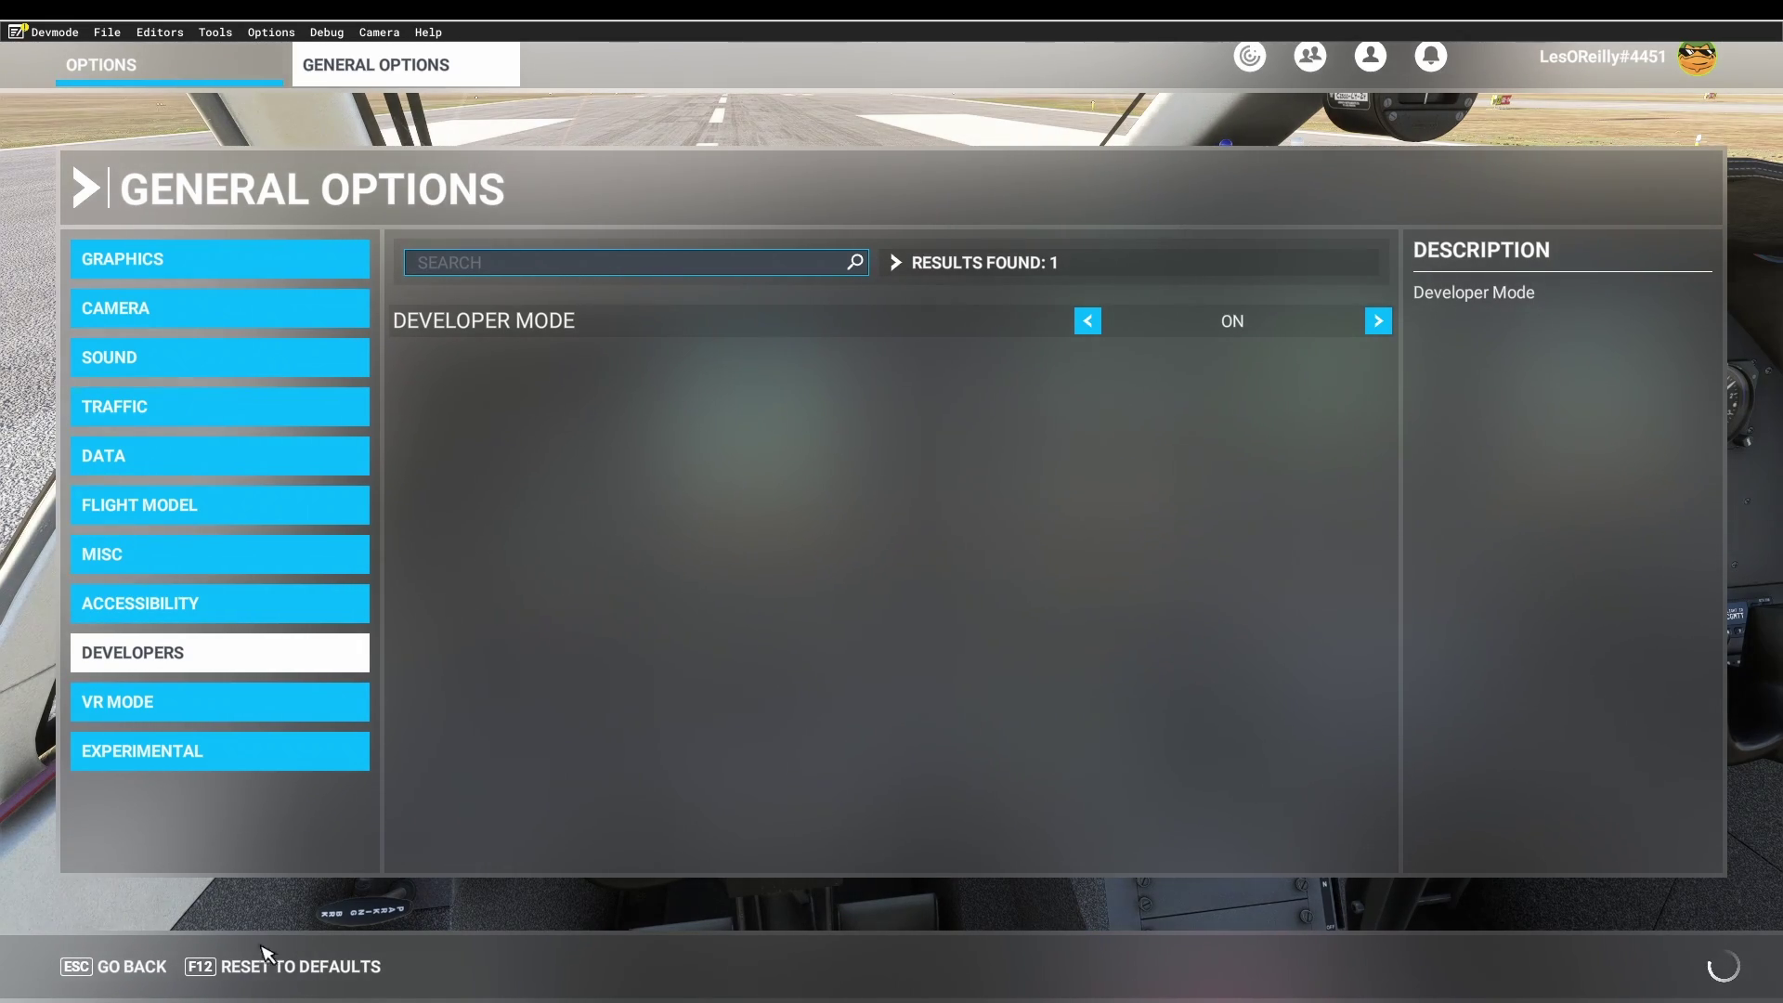
click(115, 970)
click(121, 965)
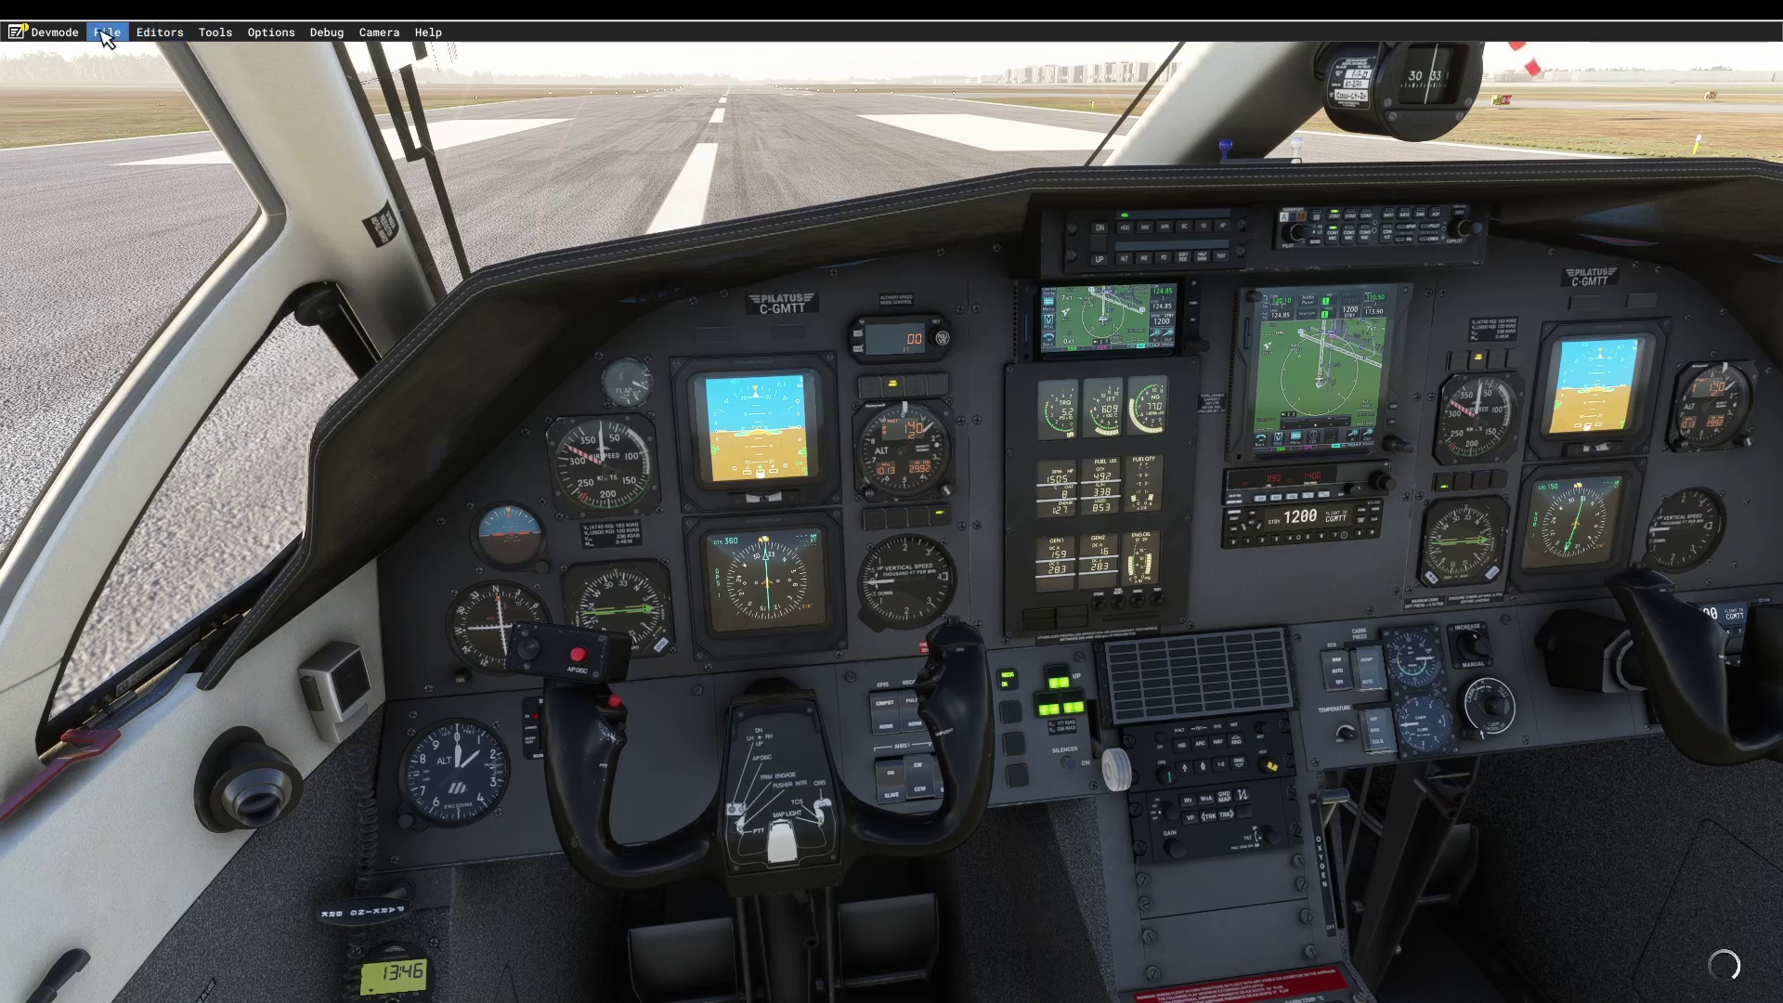
Open the Behaviors debug tool and load the component of the autopilot panel's heading button to inspect it.
click(212, 32)
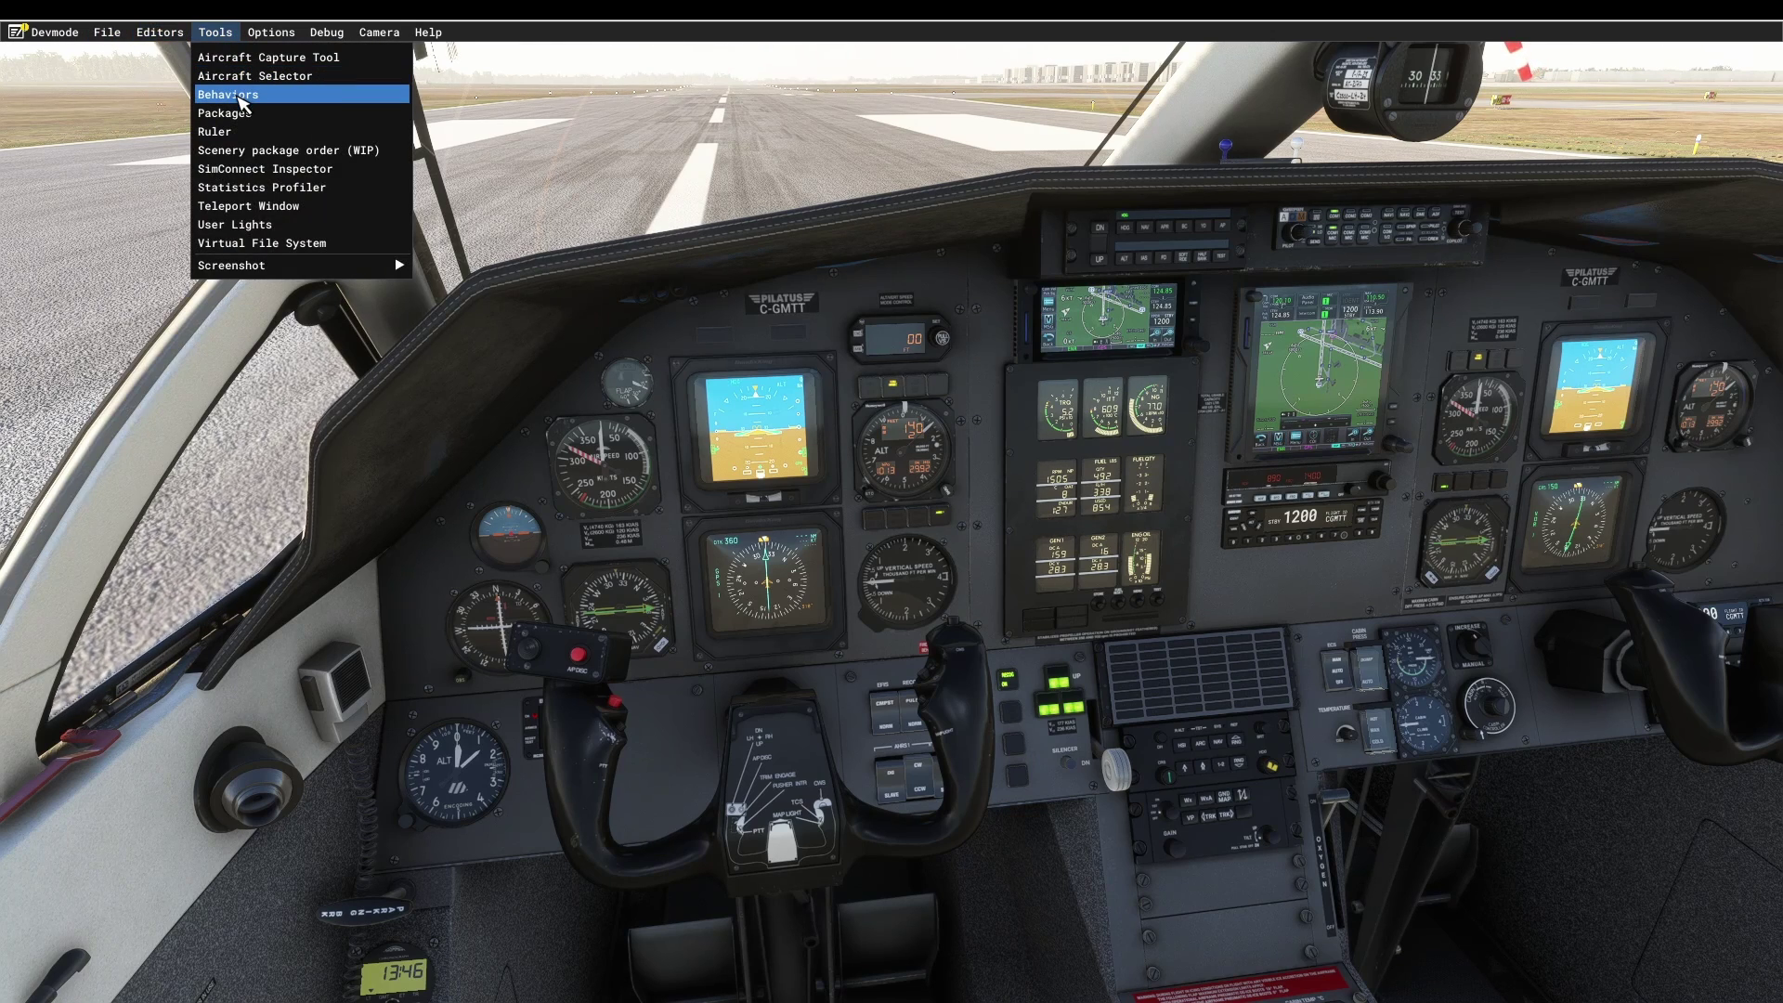
click(243, 104)
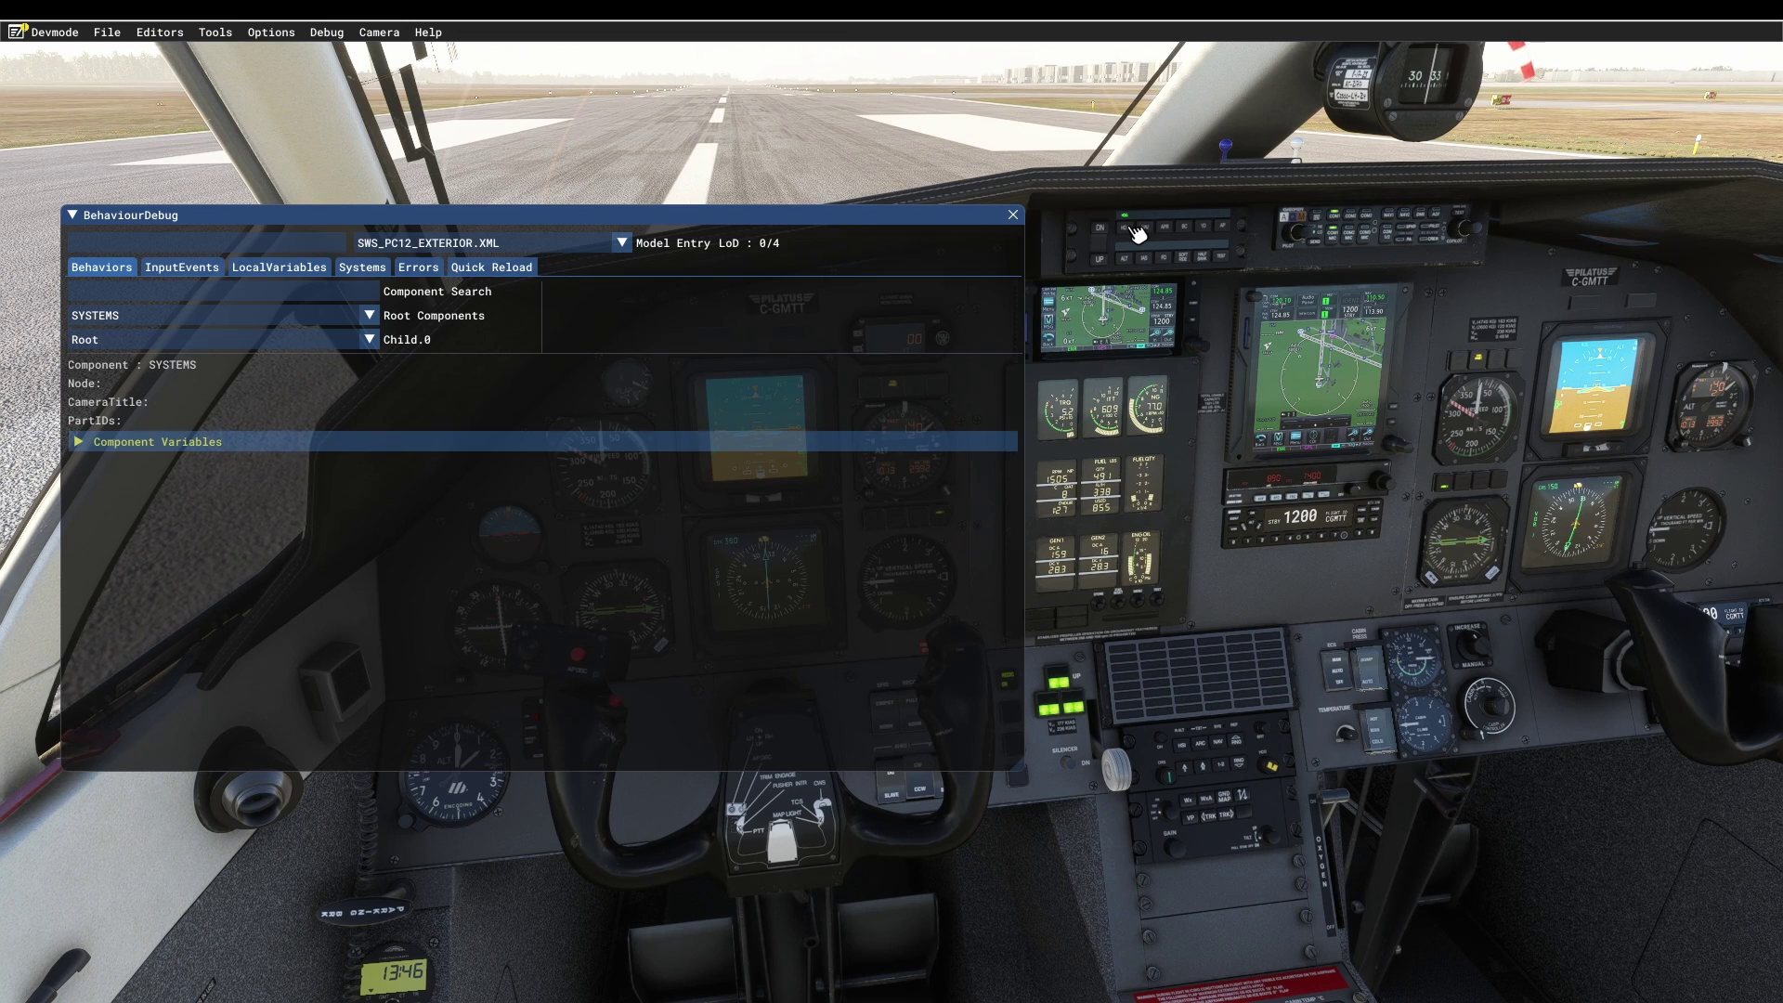
key(ctrl+g)
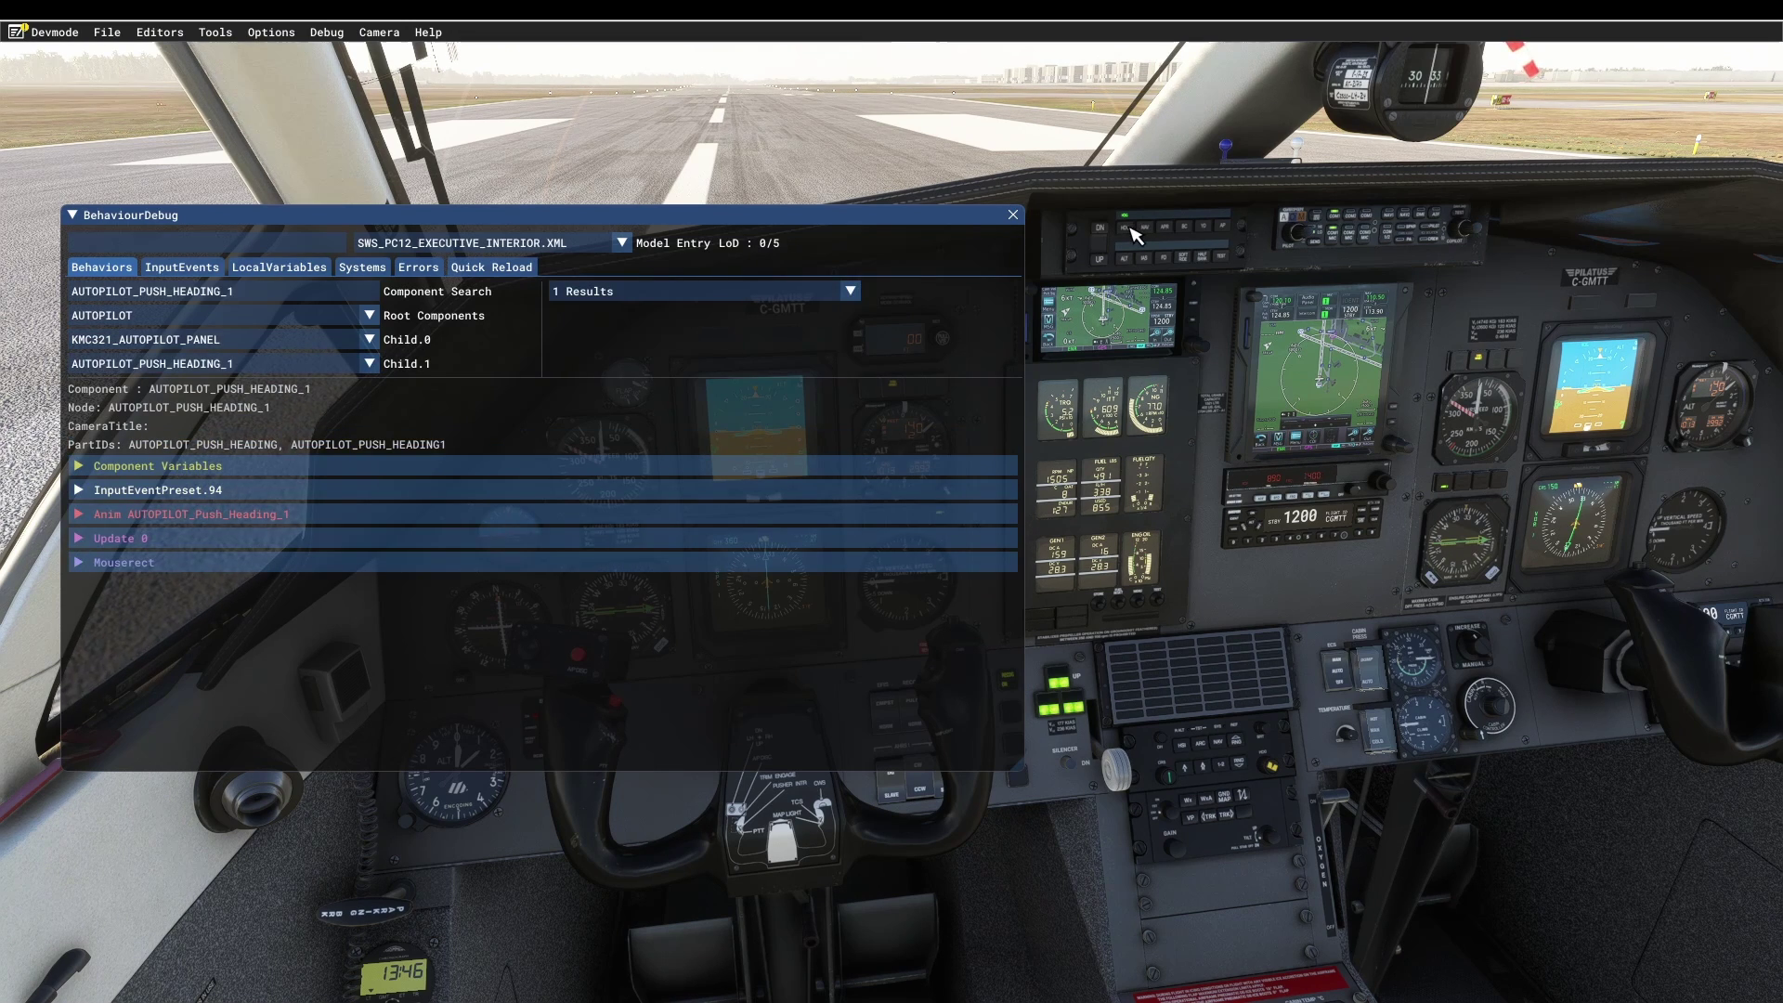
Load the component of the autopilot panel's navigation button in the Behaviors debug tool and examine its template parameters.
click(480, 271)
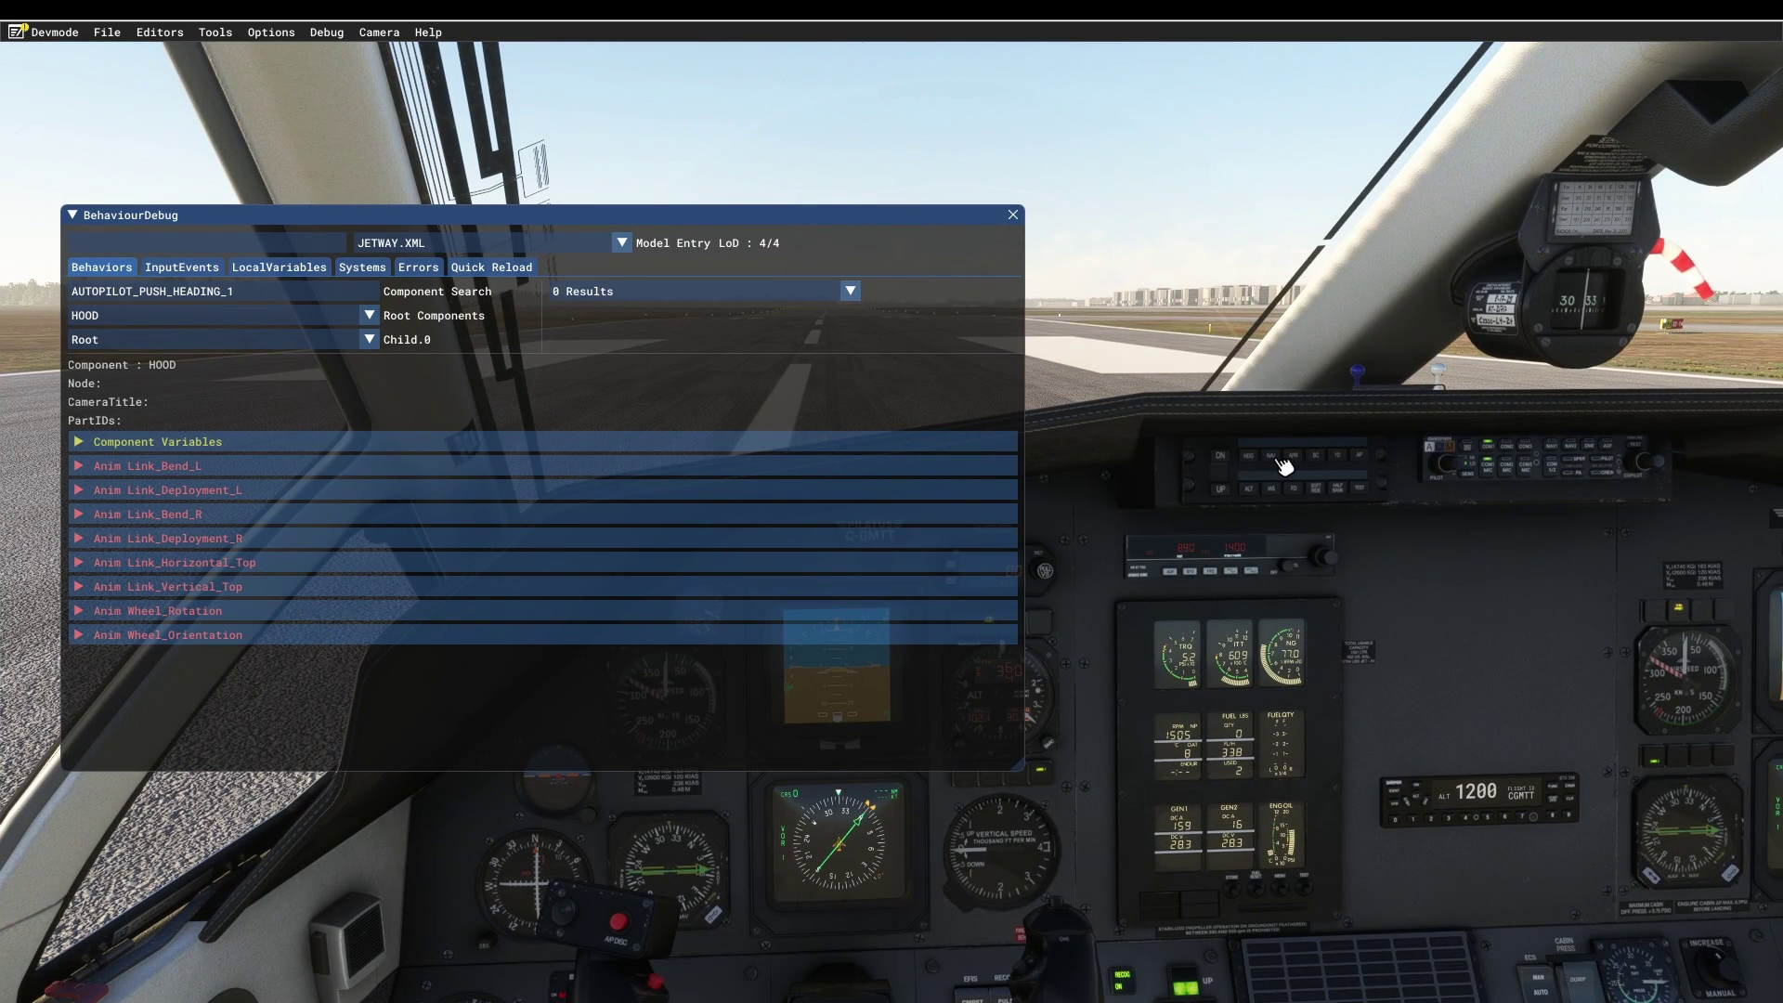
key(ctrl+g)
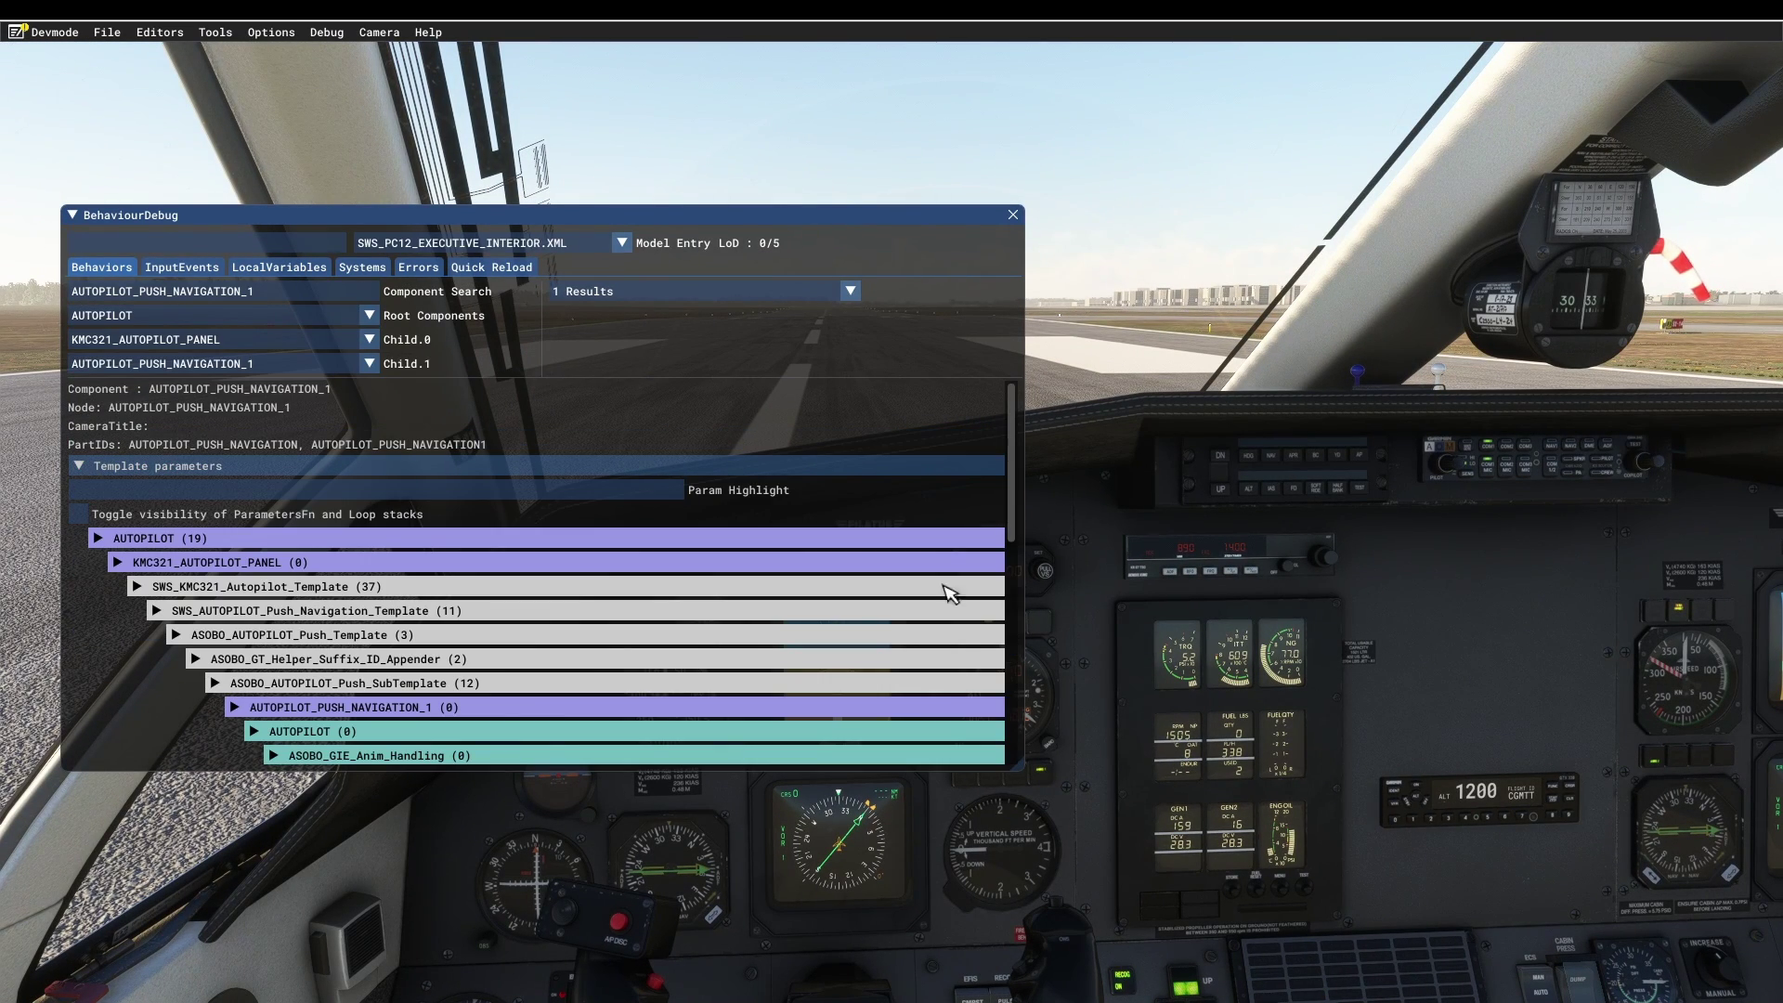
click(687, 588)
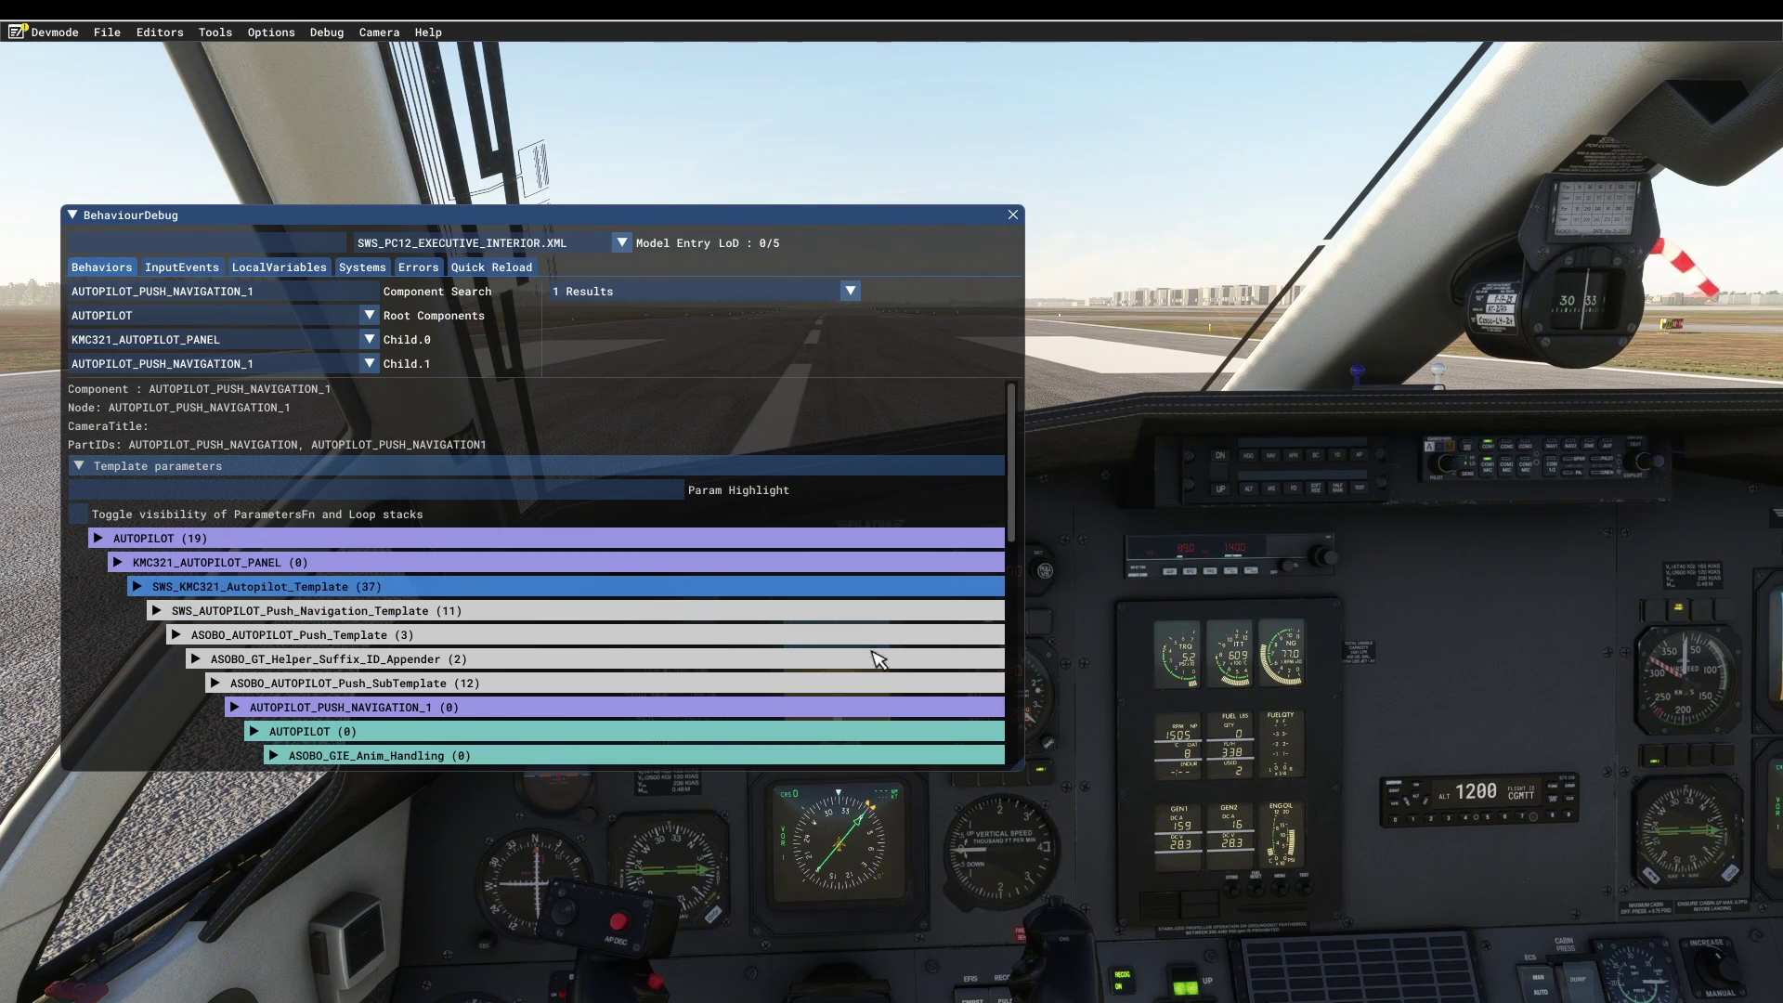
click(1260, 464)
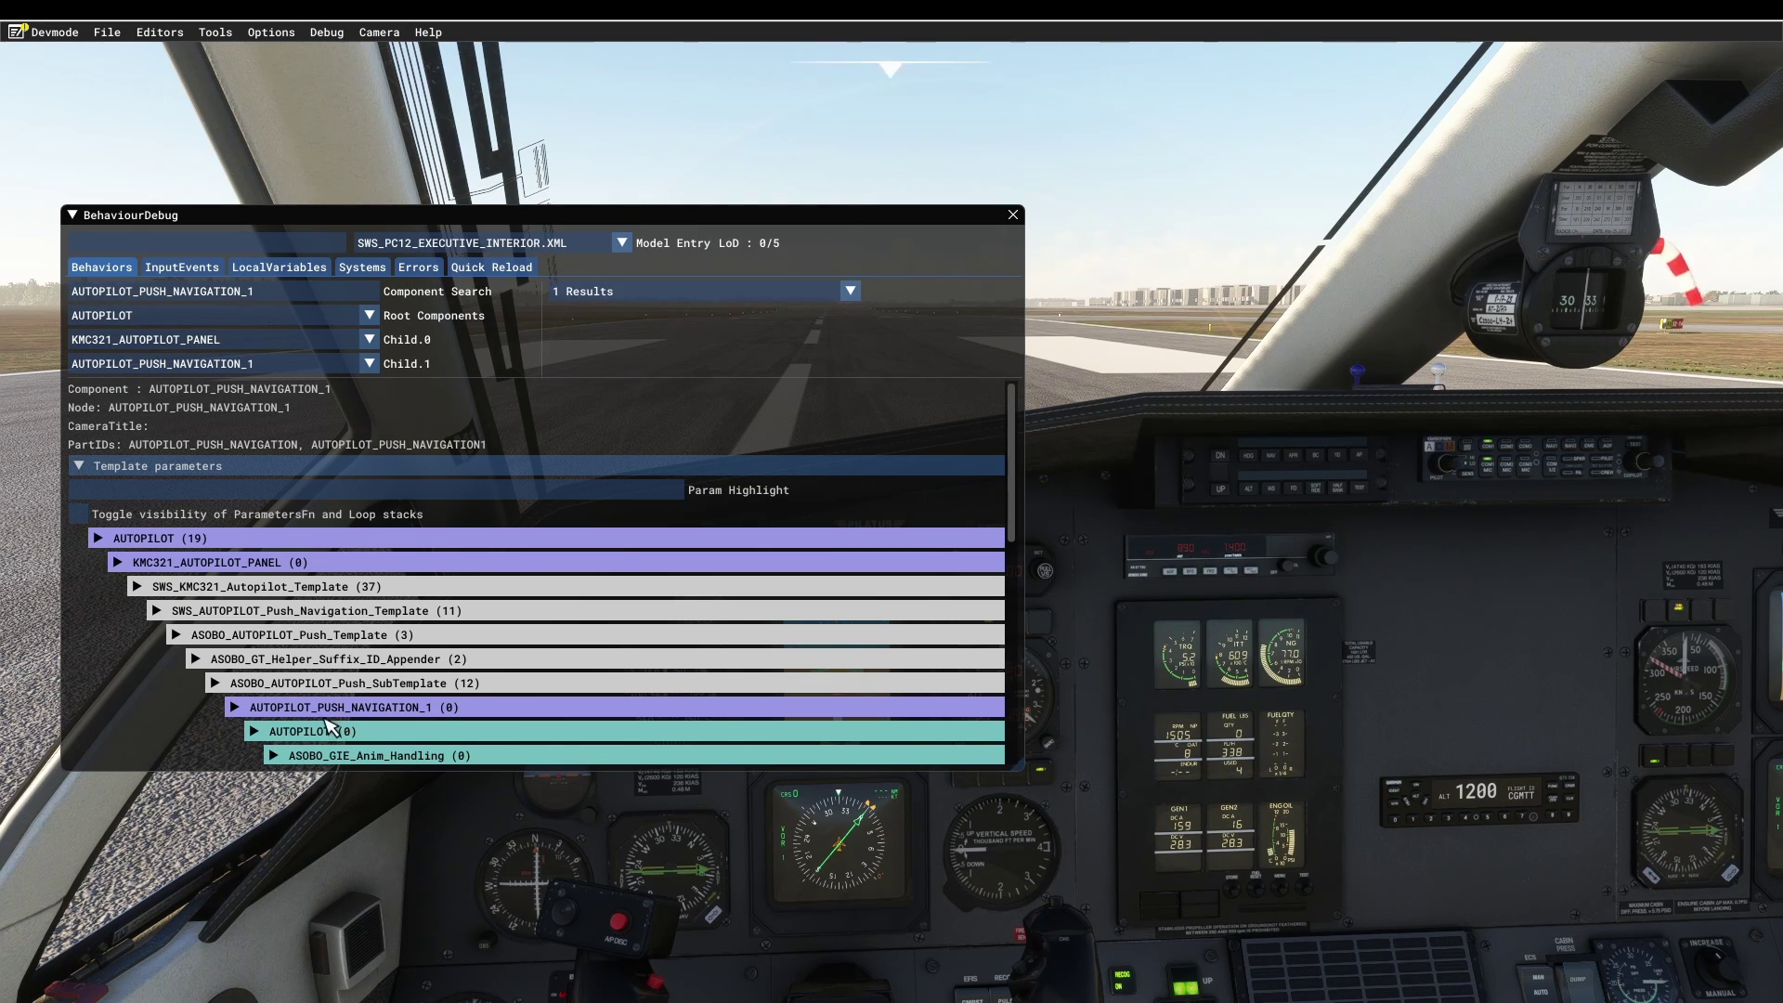
Load the heading button's component and examine the parameters of SWS_KMC321_Autopilot_Template and ASOBO_AUTOPILOT_Push_Heading_Template.
click(274, 610)
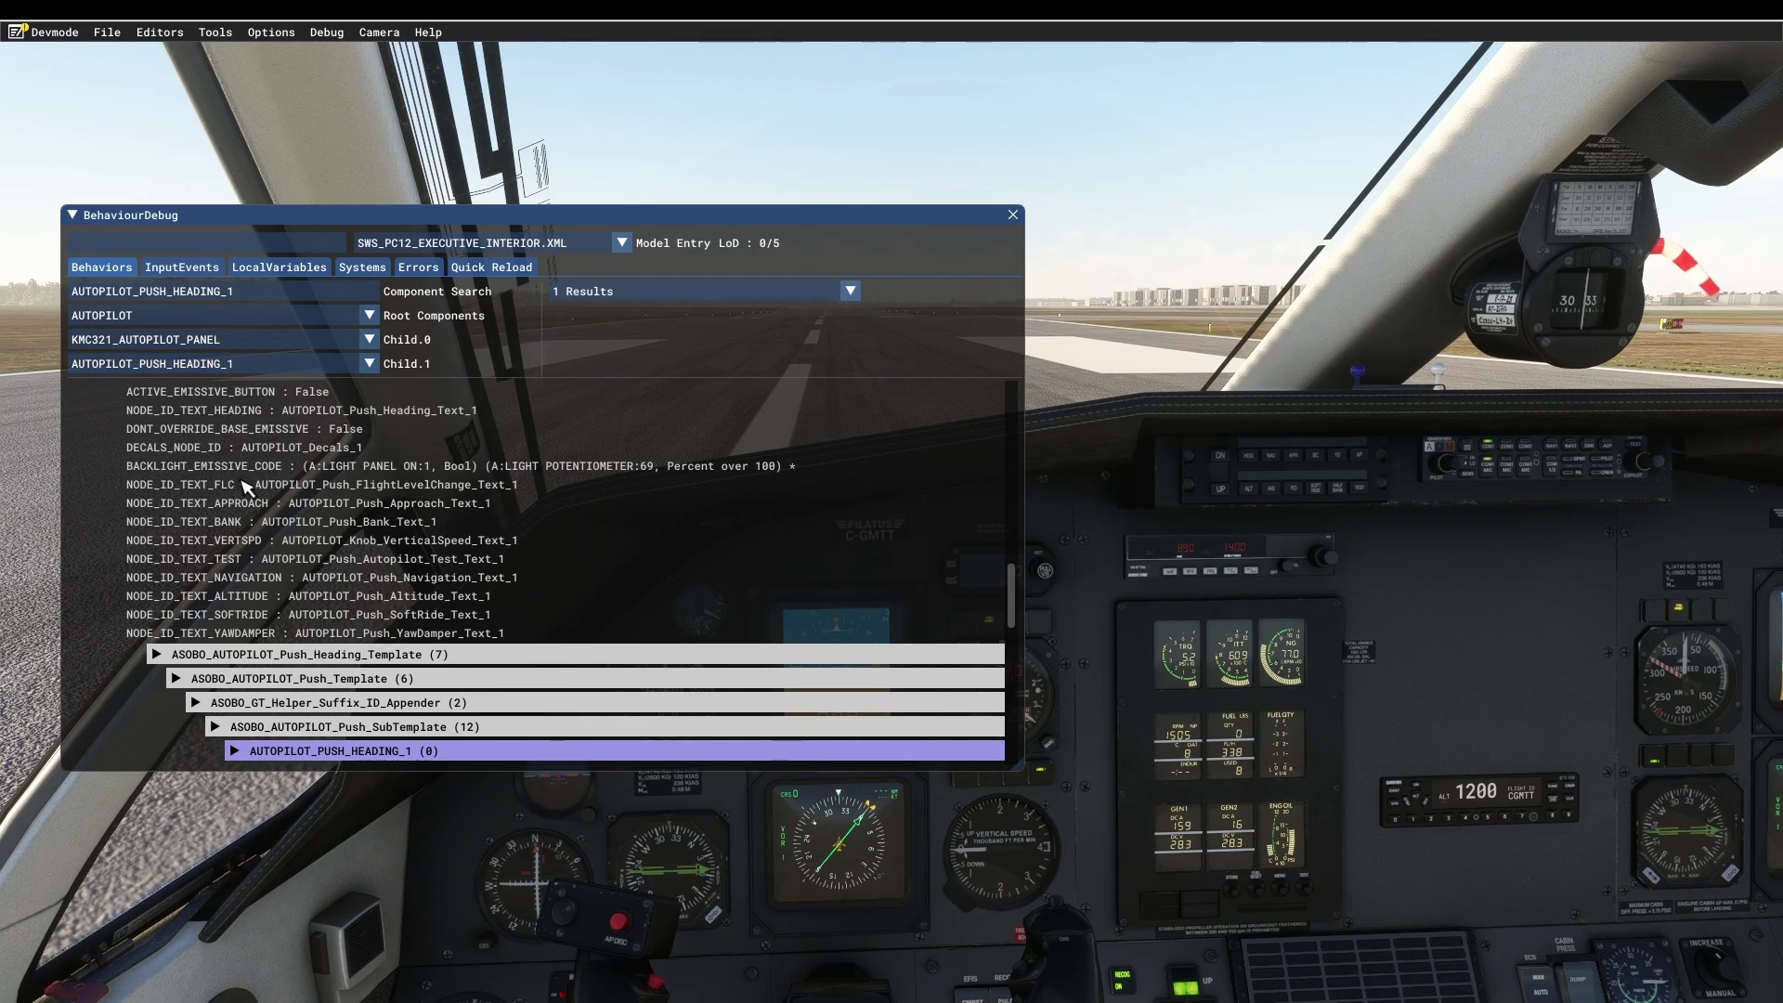
scroll(175, 567, down, 1)
click(167, 582)
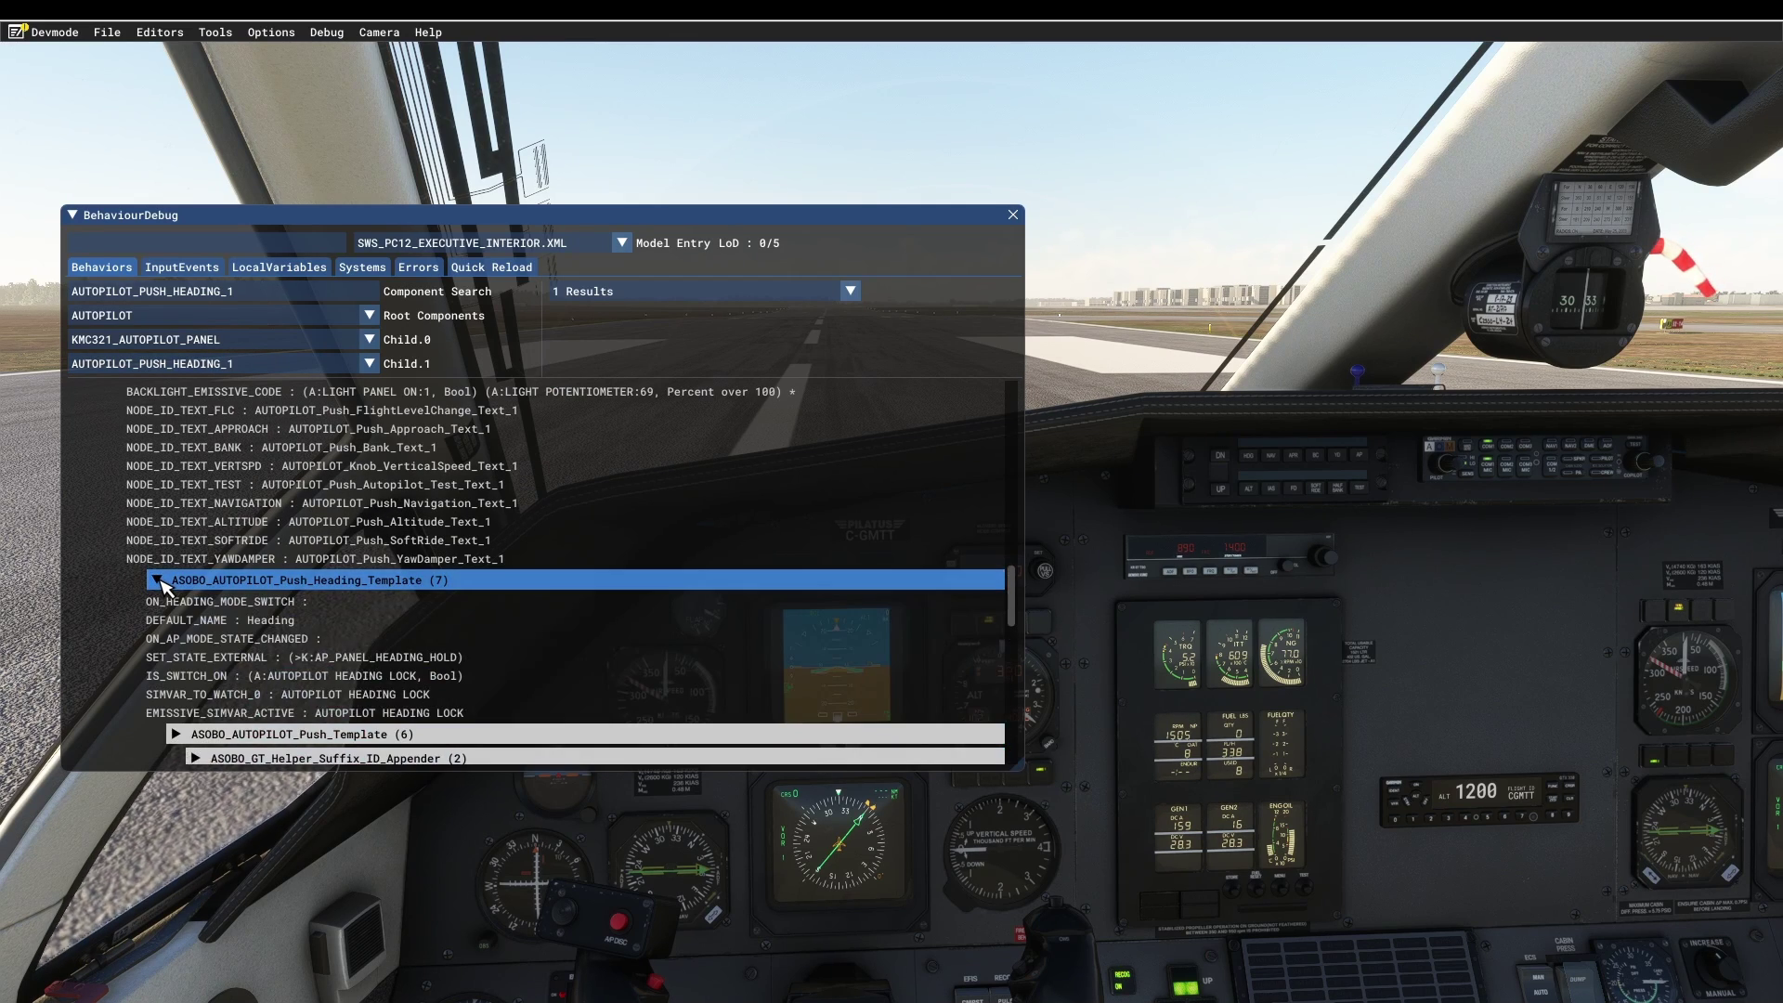
click(158, 580)
Examine the heading button's ASOBO_AUTOPILOT_Push_Template, ASOBO_GT_Helper_Suffix_ID_Appender and ASOBO_AUTOPILOT_Push_SubTemplate parameters for the B event it triggers.
click(179, 604)
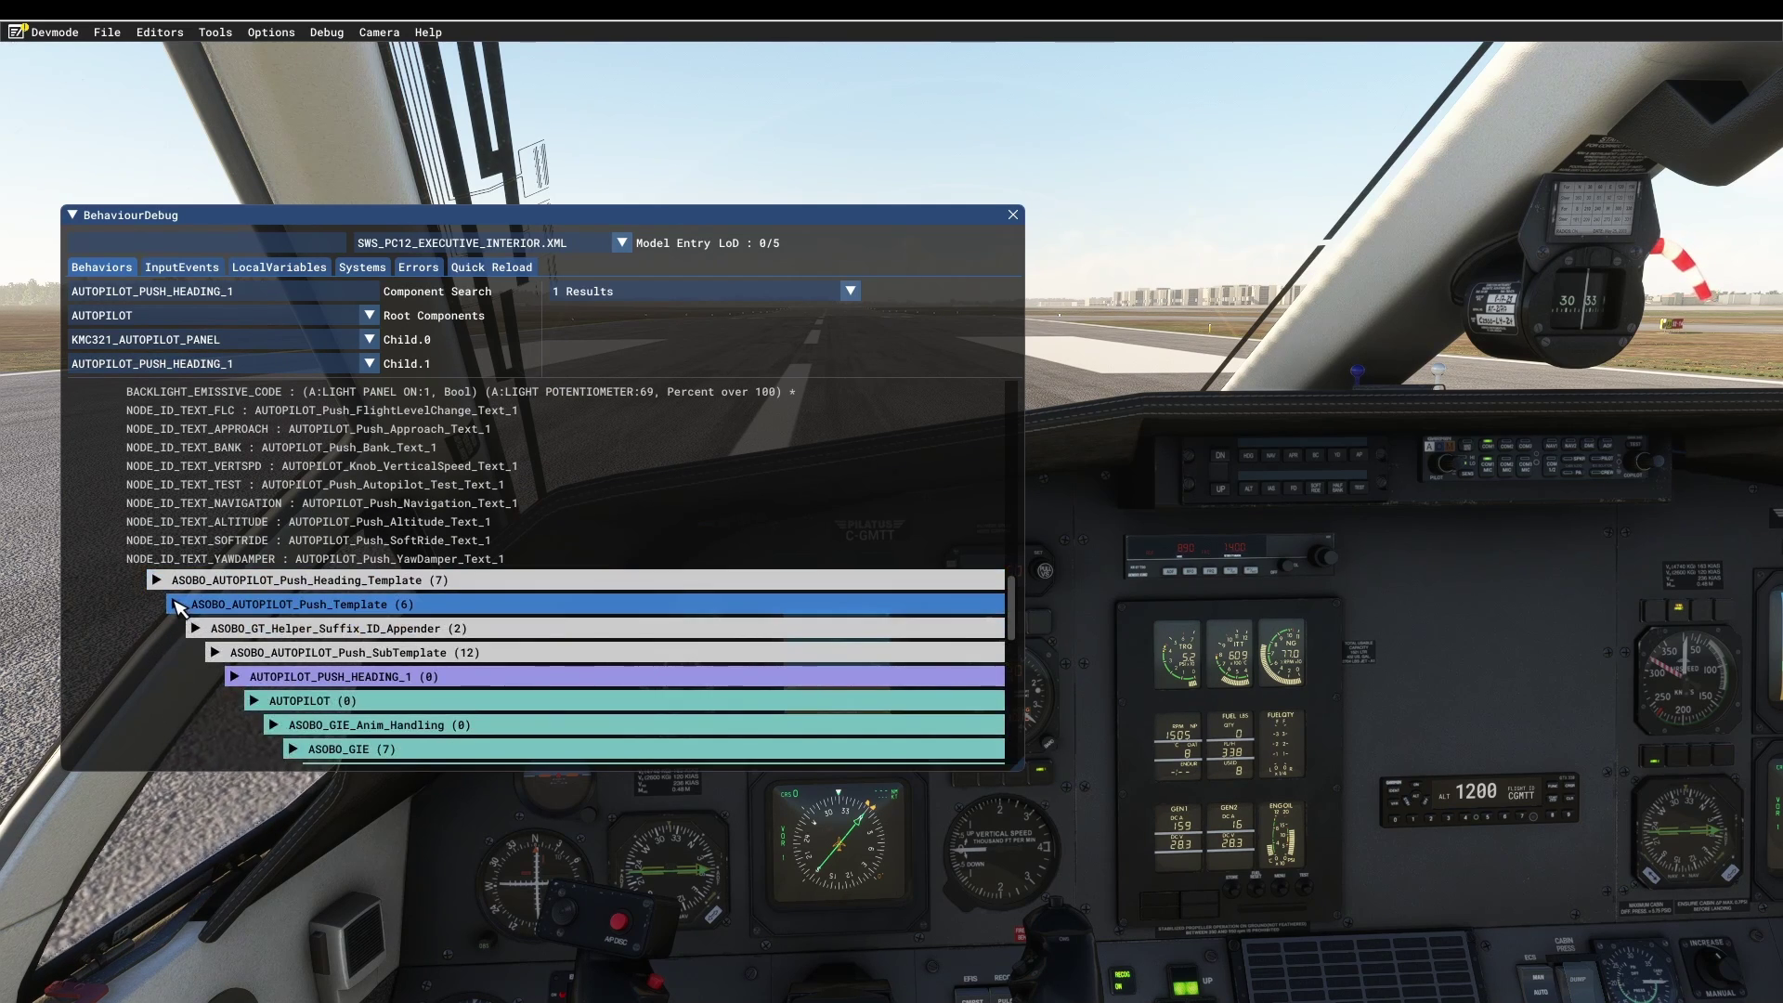
click(179, 604)
click(179, 604)
click(197, 629)
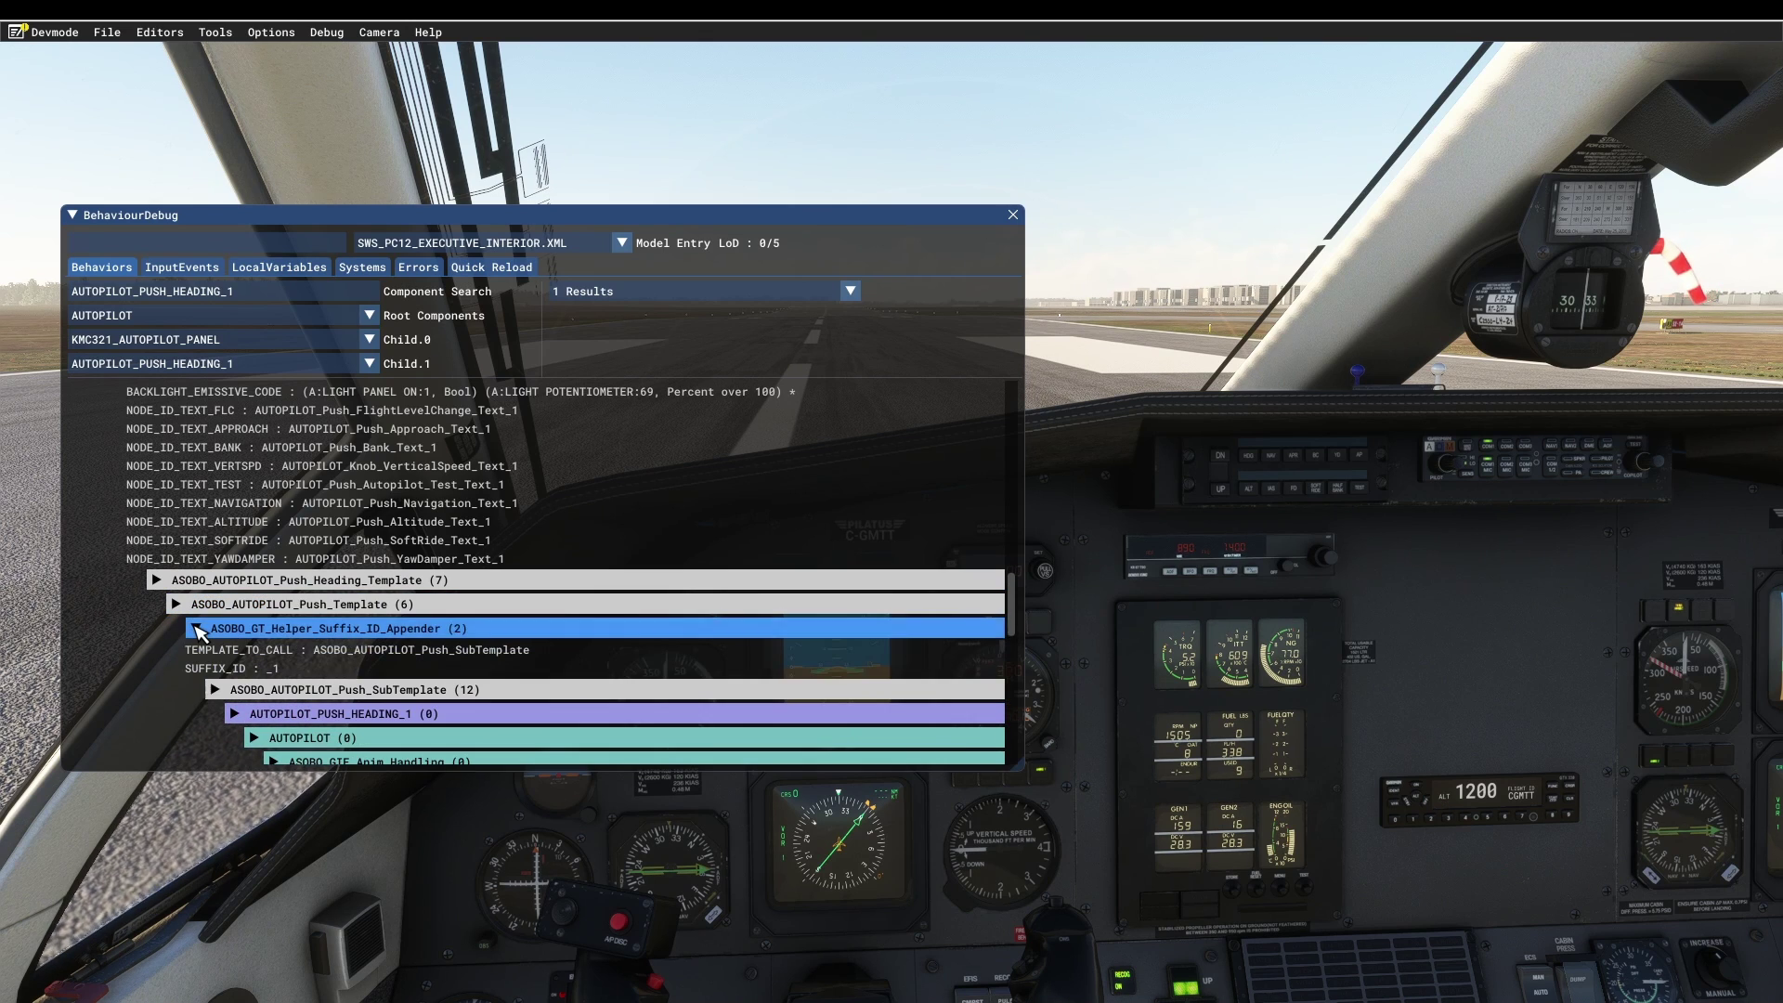
click(197, 629)
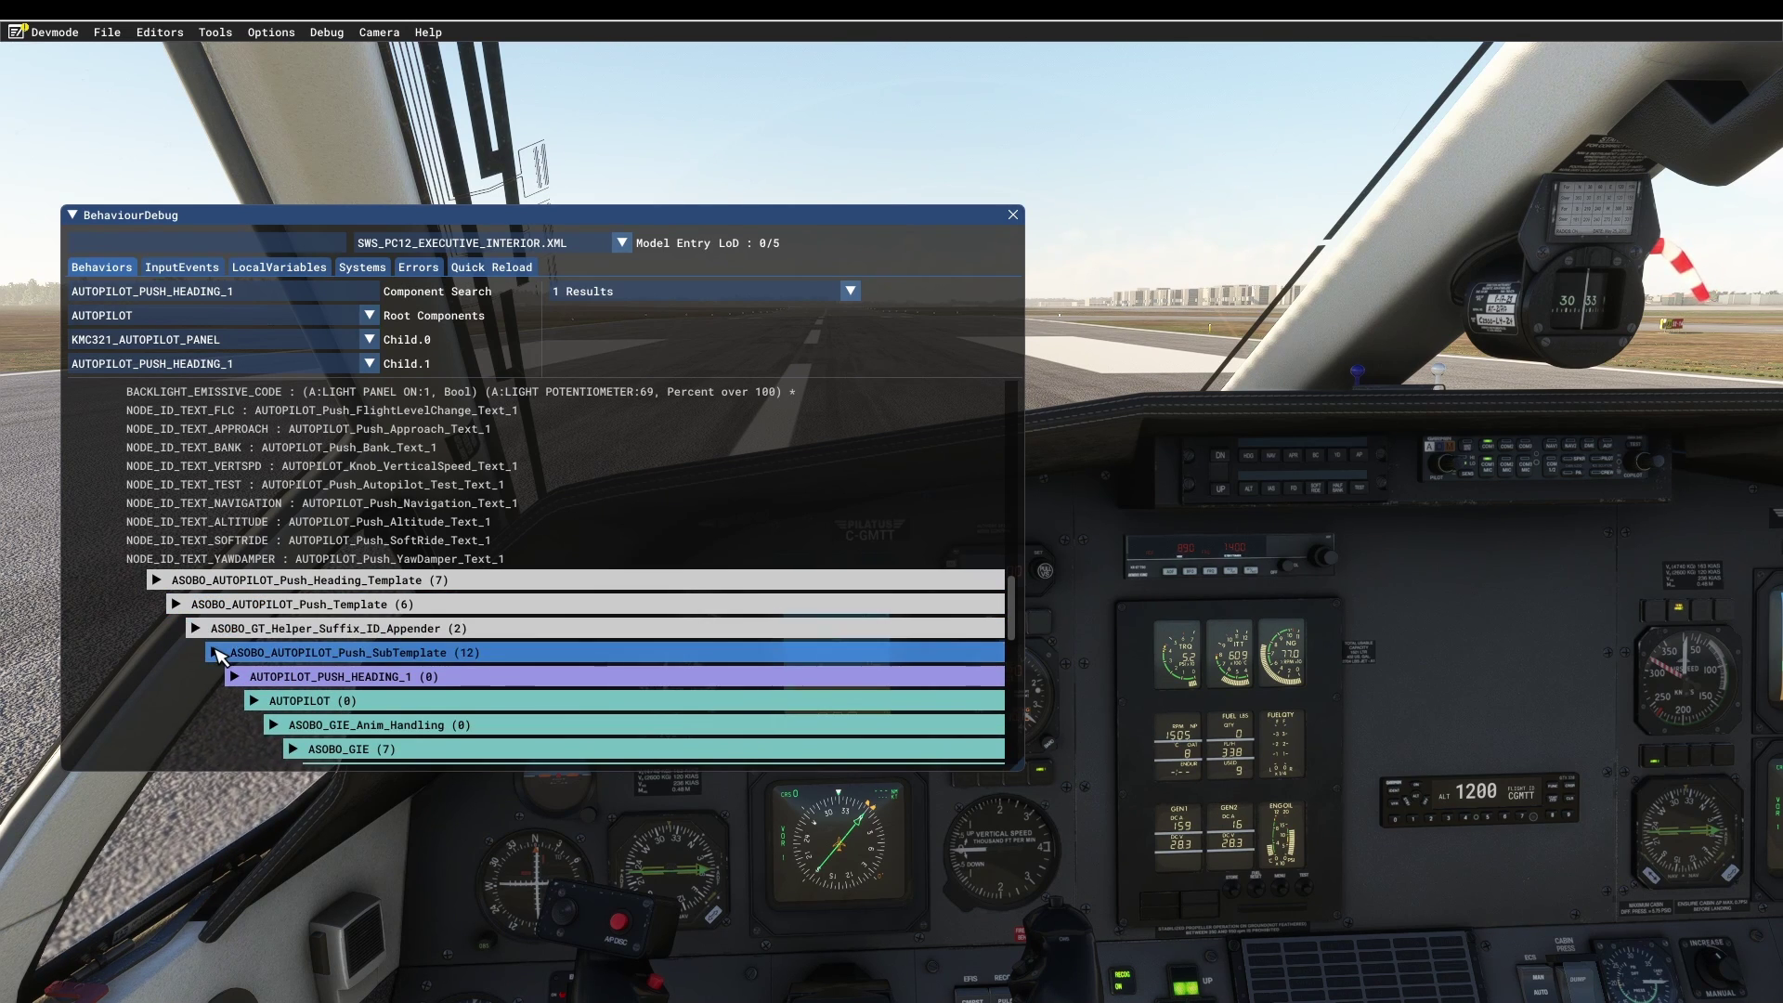
click(218, 653)
scroll(217, 655, down, 3)
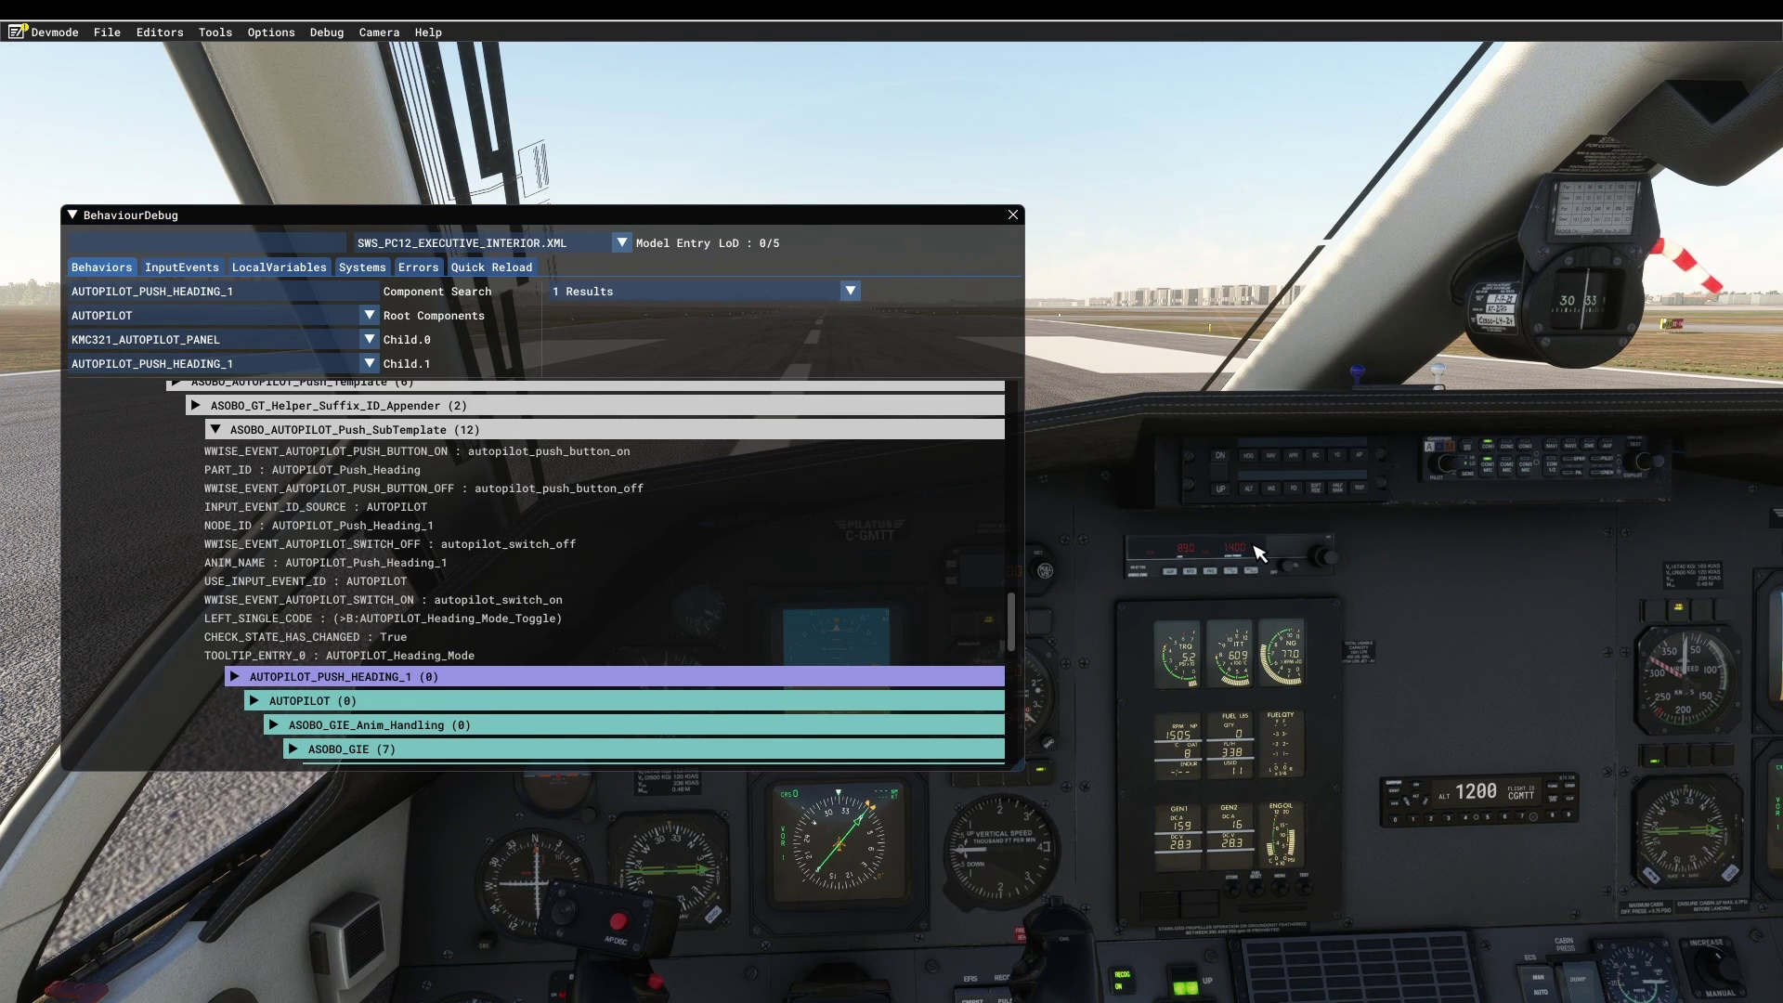
Restart the flight and return to the cockpit once it is ready to fly.
key(Escape)
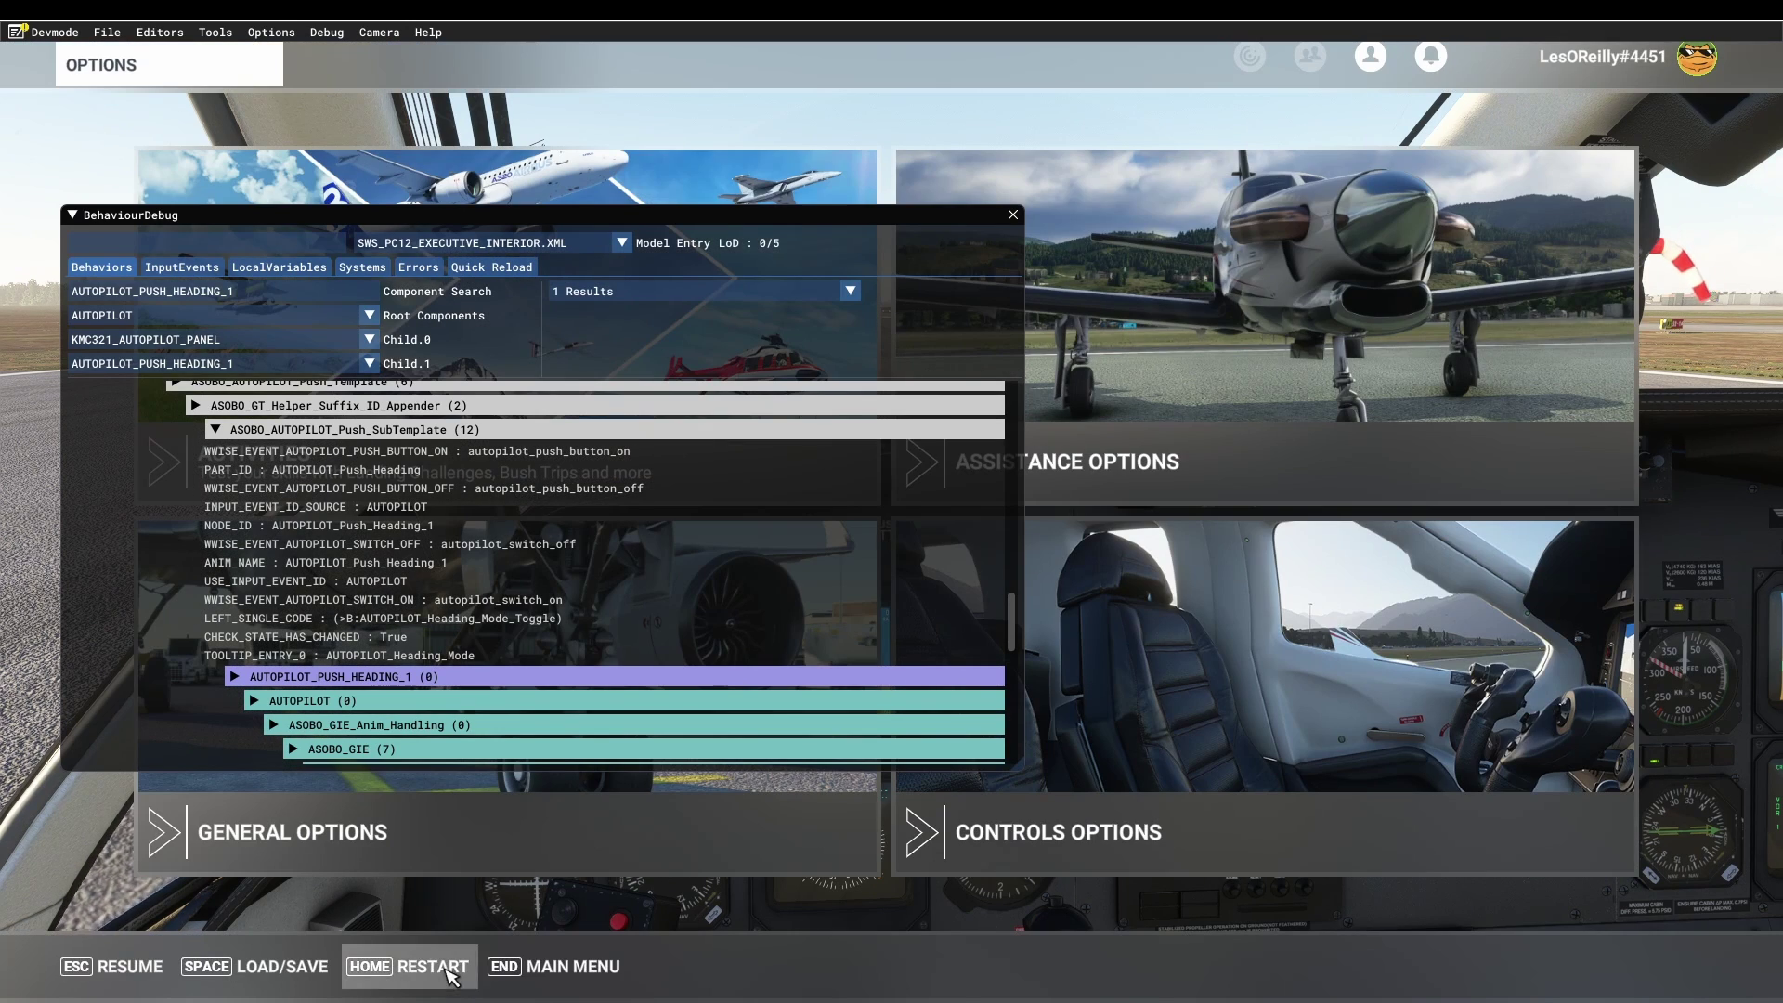
click(449, 971)
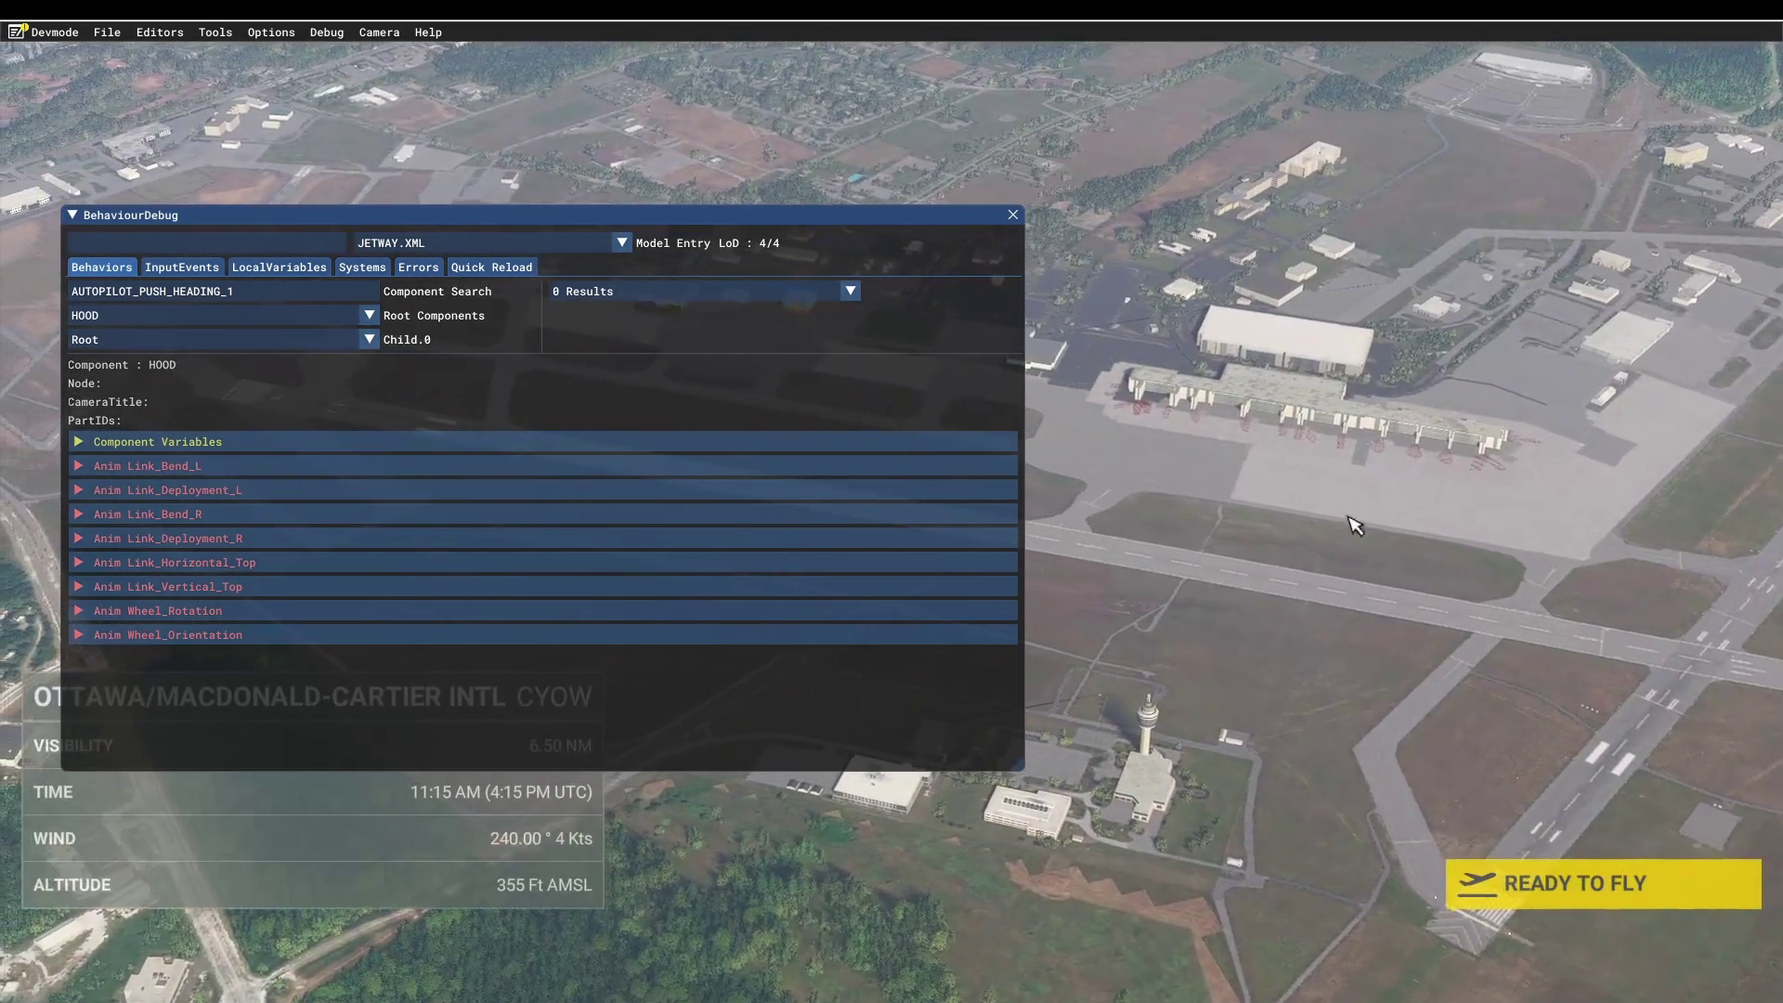
click(1584, 893)
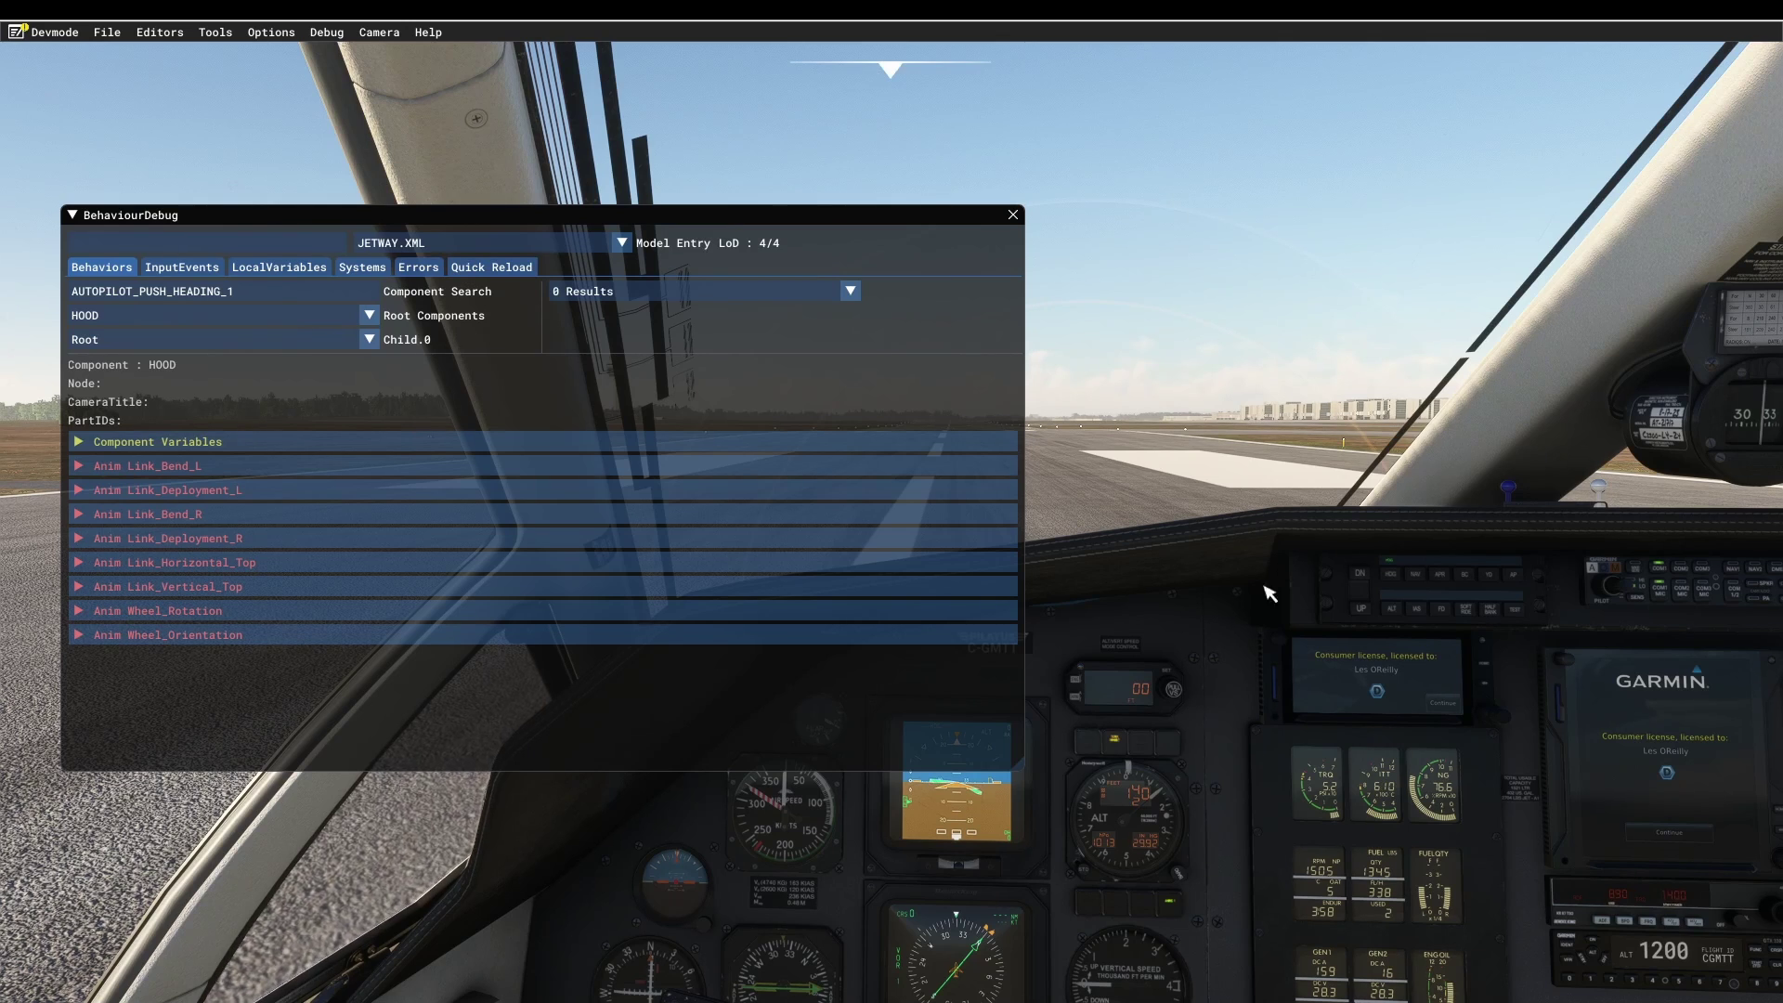
Reload the heading button's component AUTOPILOT_PUSH_HEADING_1 in the Behaviors debug tool and review its template parameters.
key(ctrl+g)
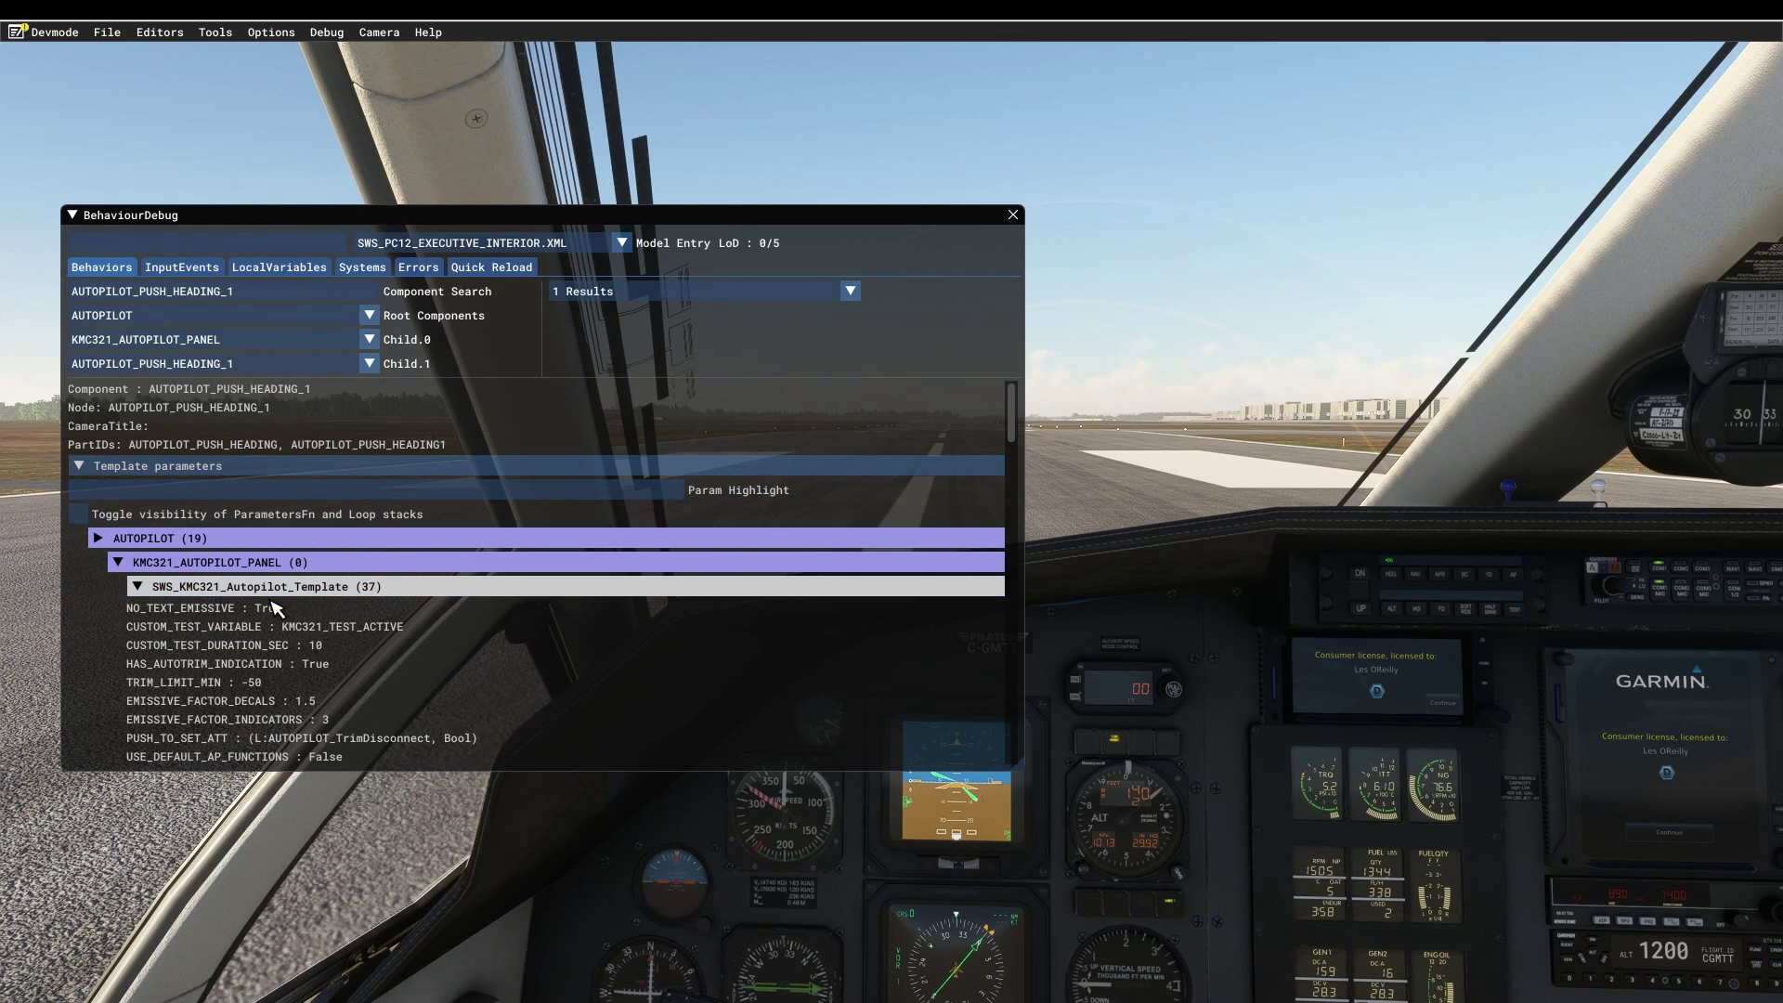
scroll(278, 601, down, 1)
scroll(300, 608, down, 1)
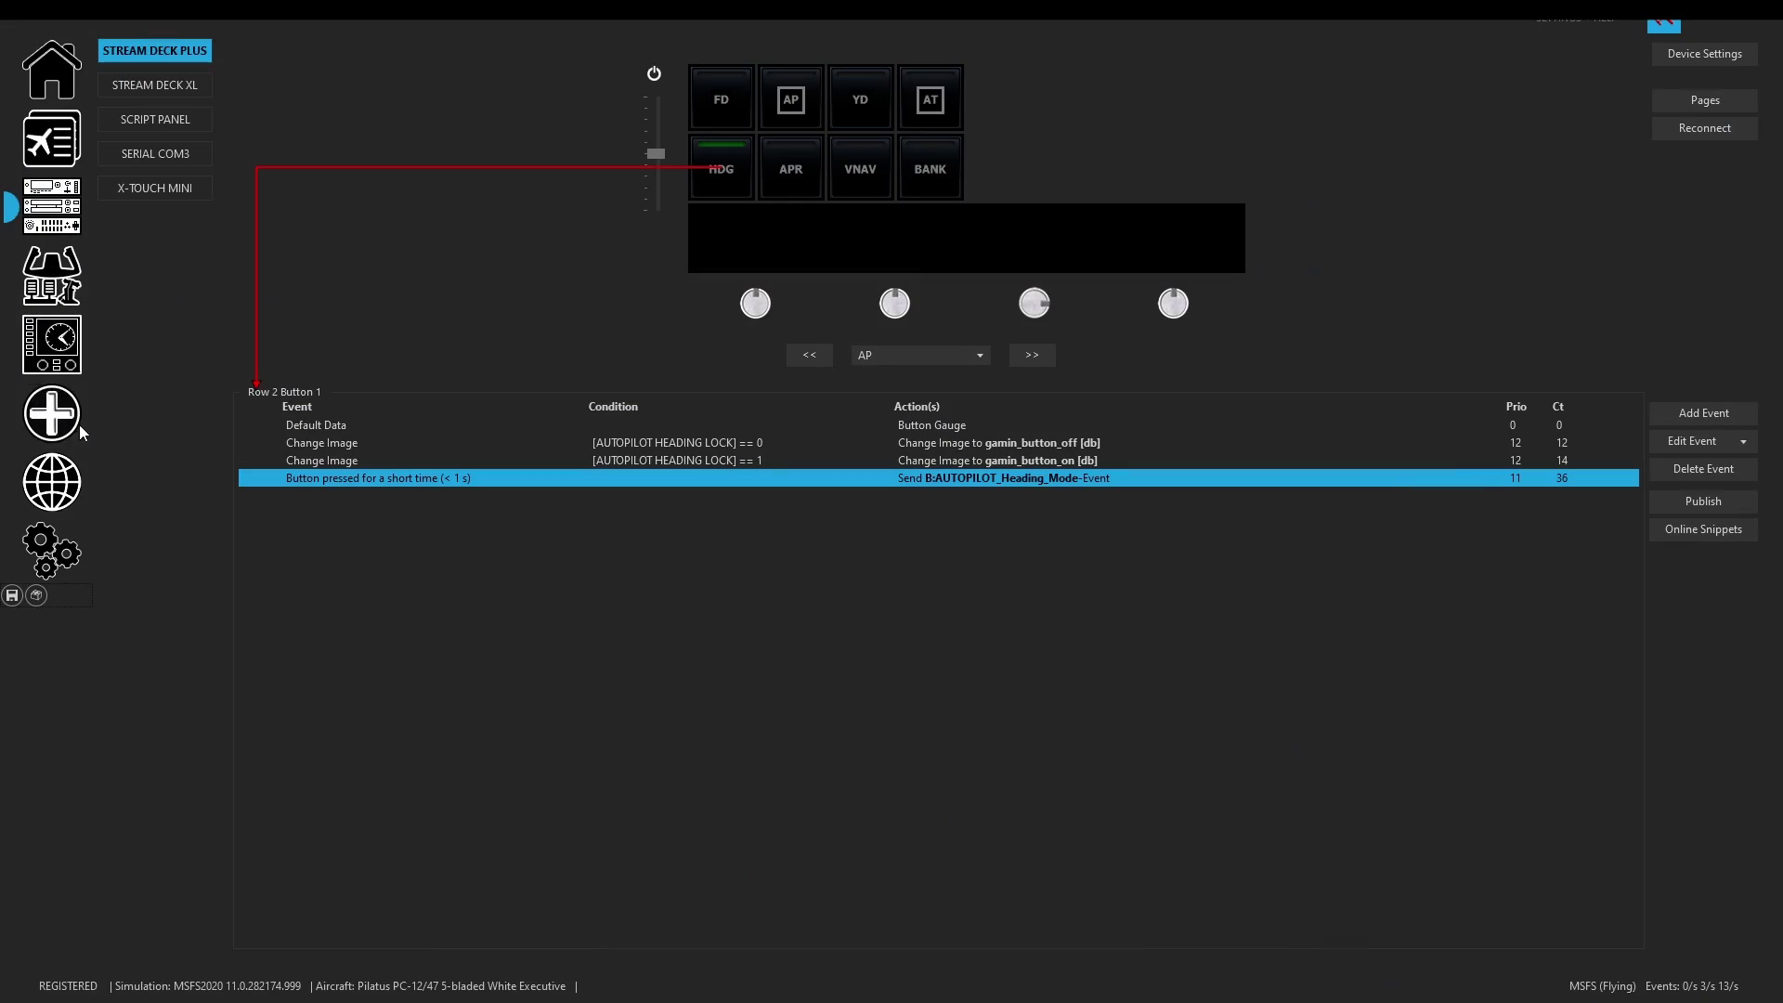
In SPAD.neXt's data monitor, start adding a data definition and browse the variables of the B provider.
click(70, 418)
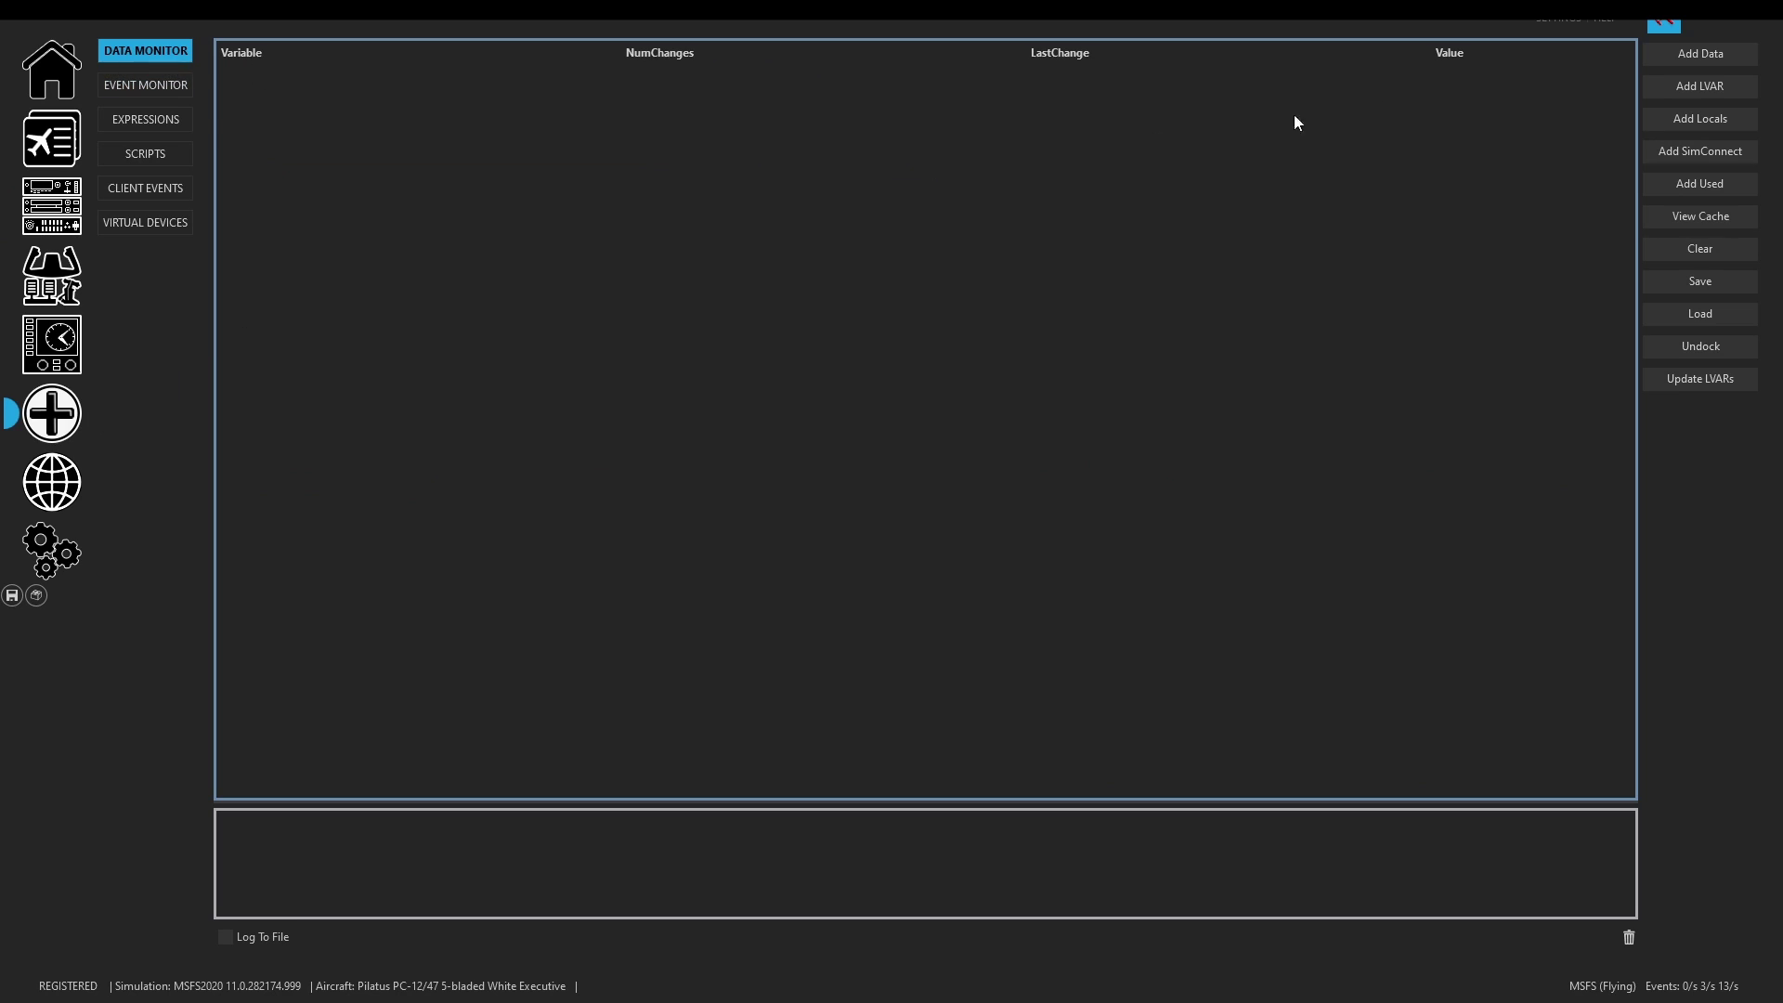
click(1656, 54)
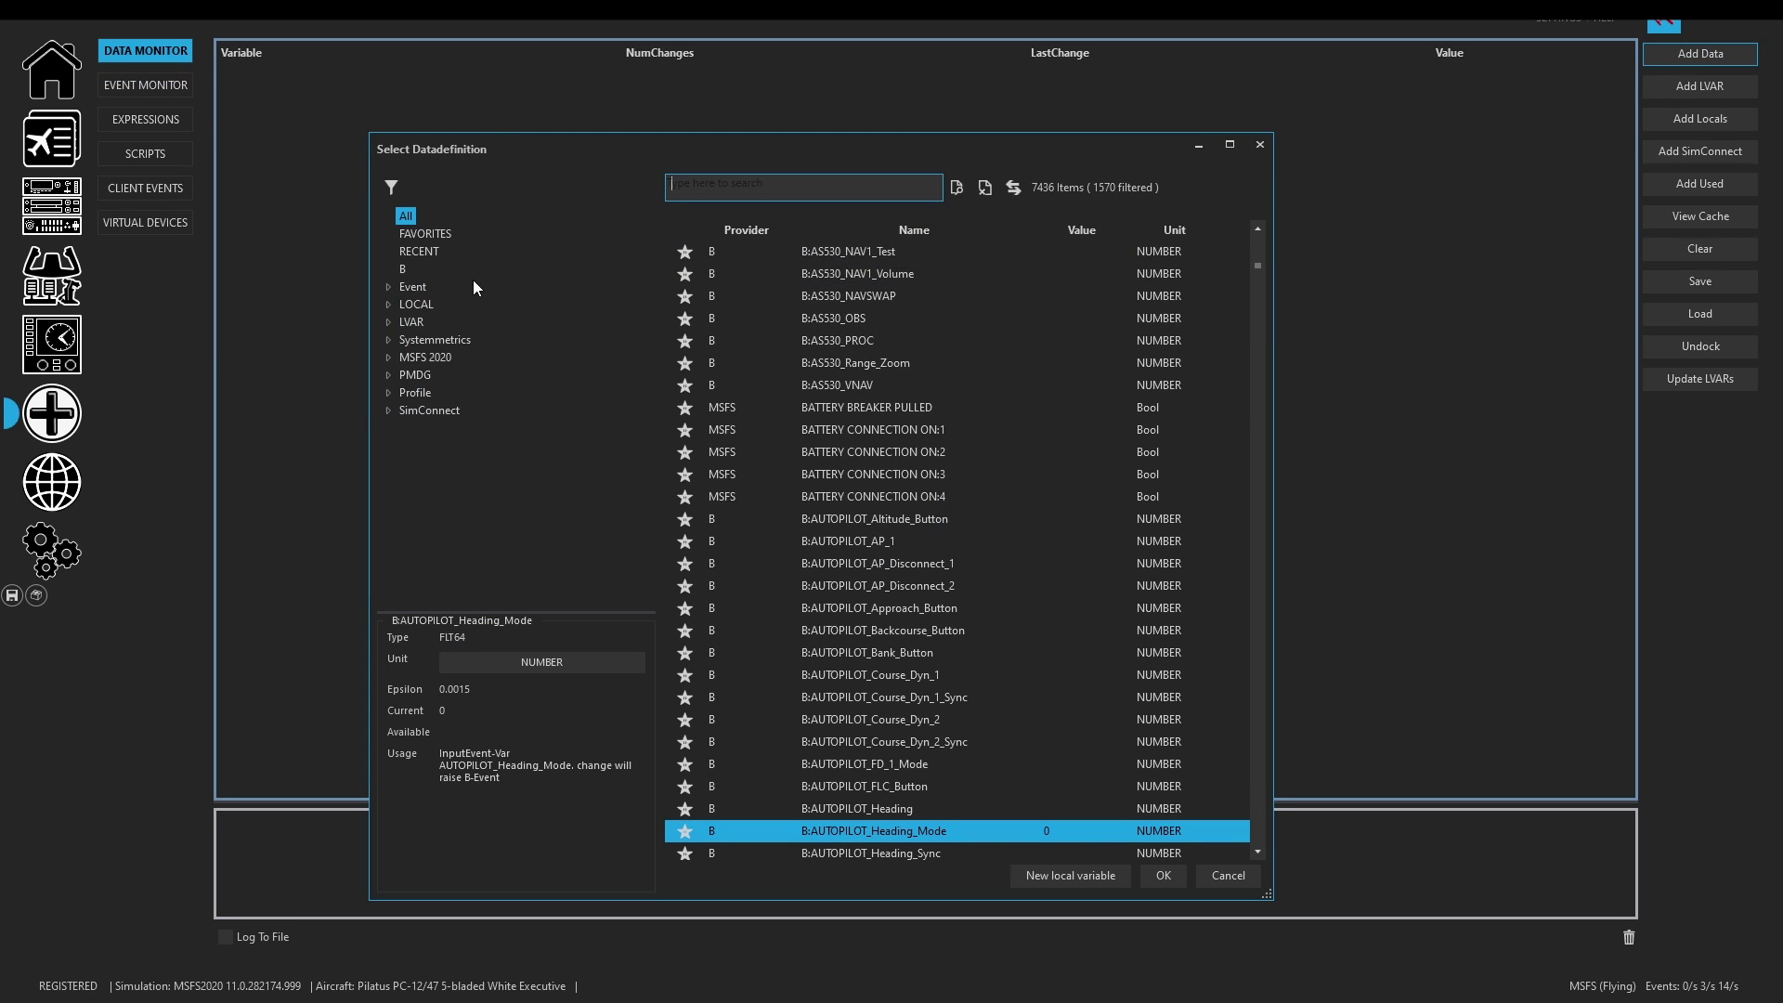
drag(1256, 692, 1239, 248)
click(981, 259)
scroll(905, 536, down, 8)
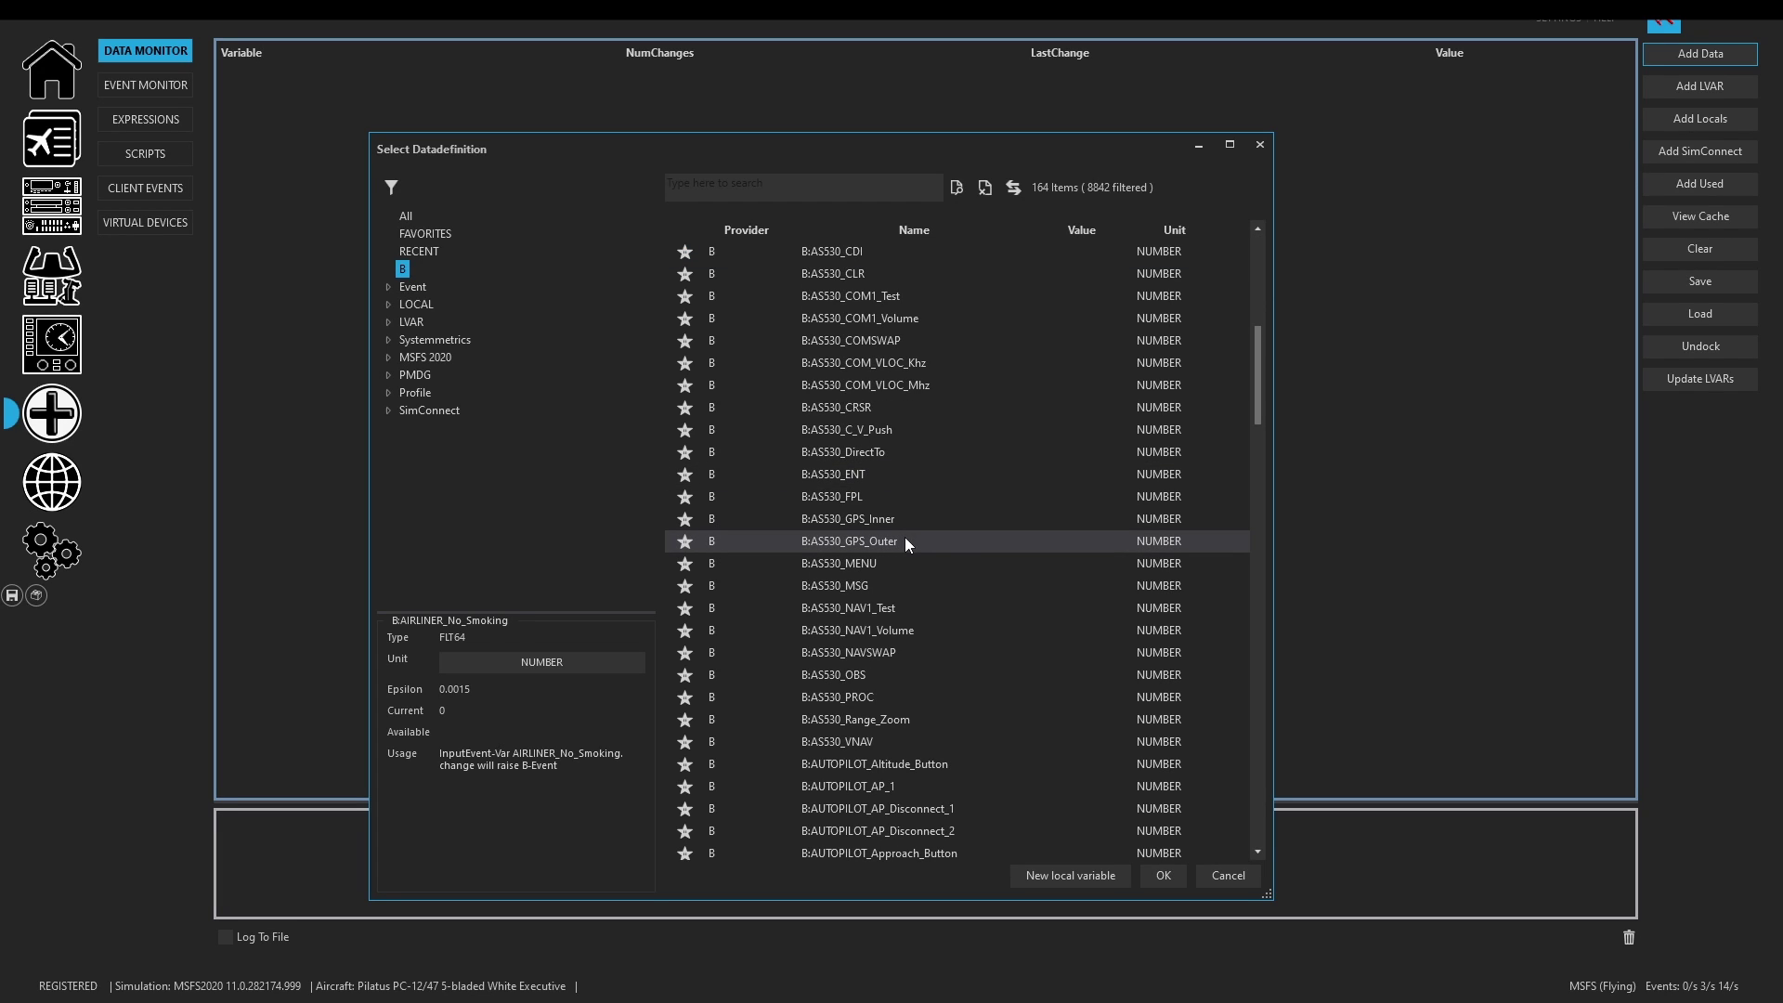
scroll(905, 541, up, 8)
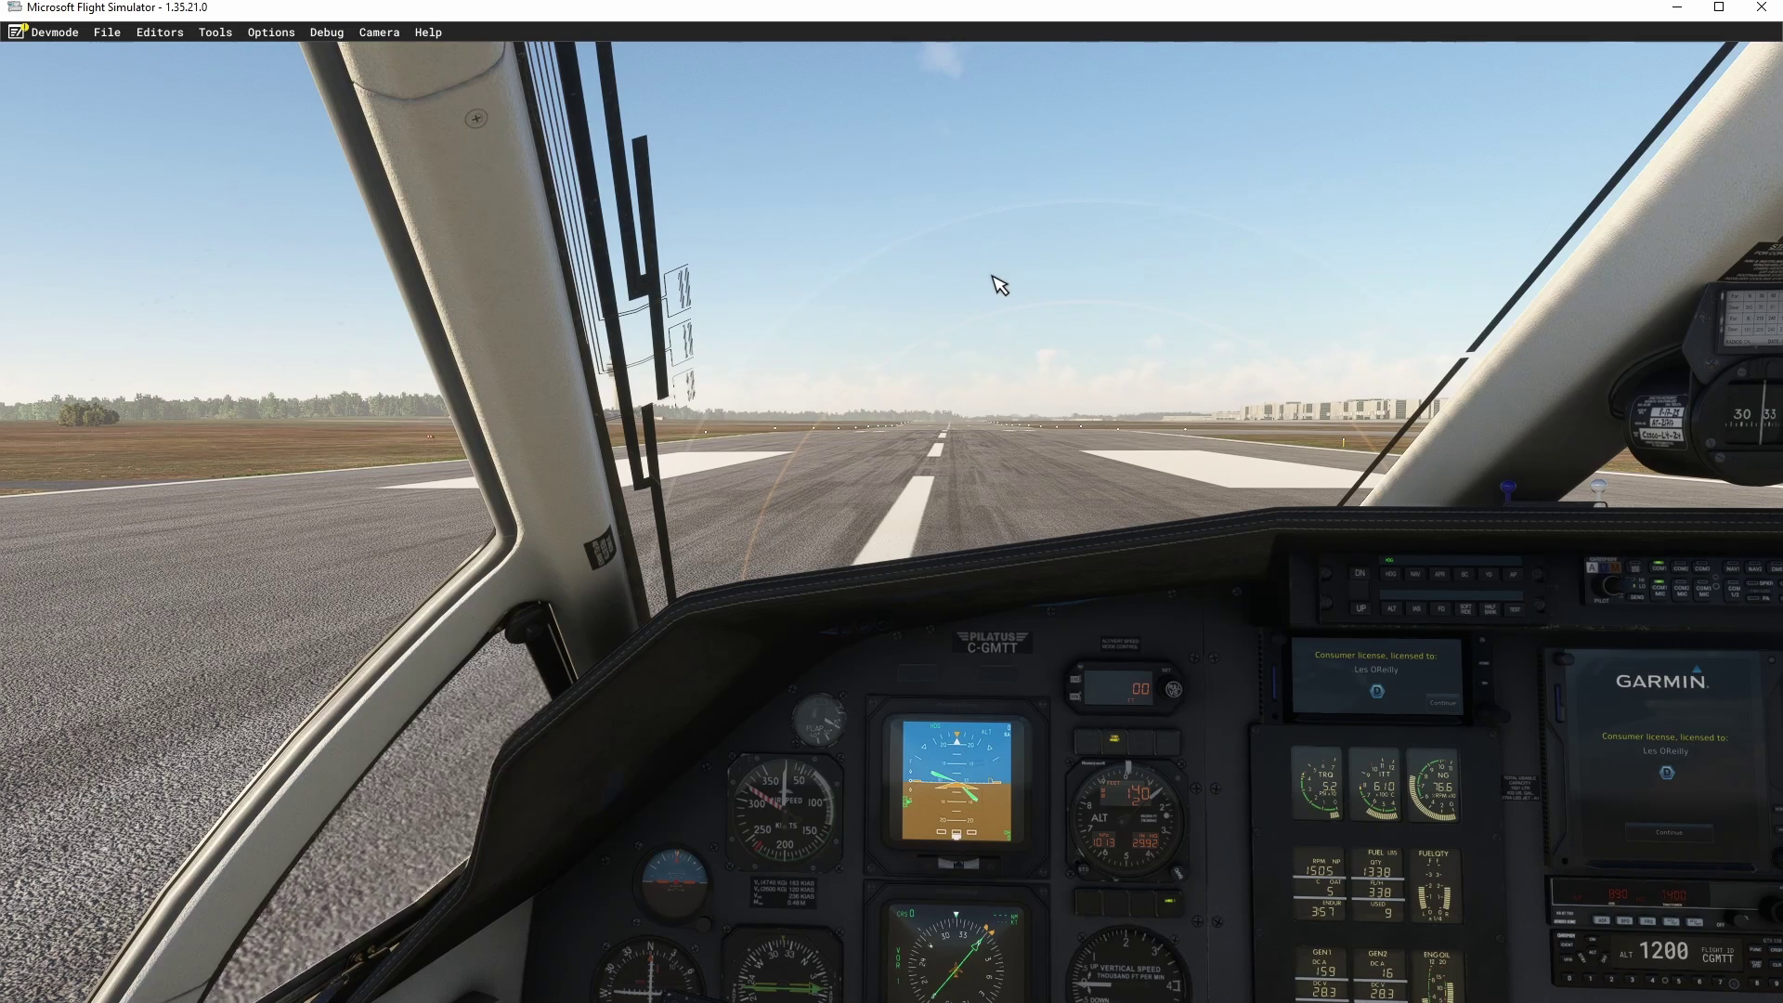
Switch to Microsoft Flight Simulator and view the aircraft from the external camera.
key(End)
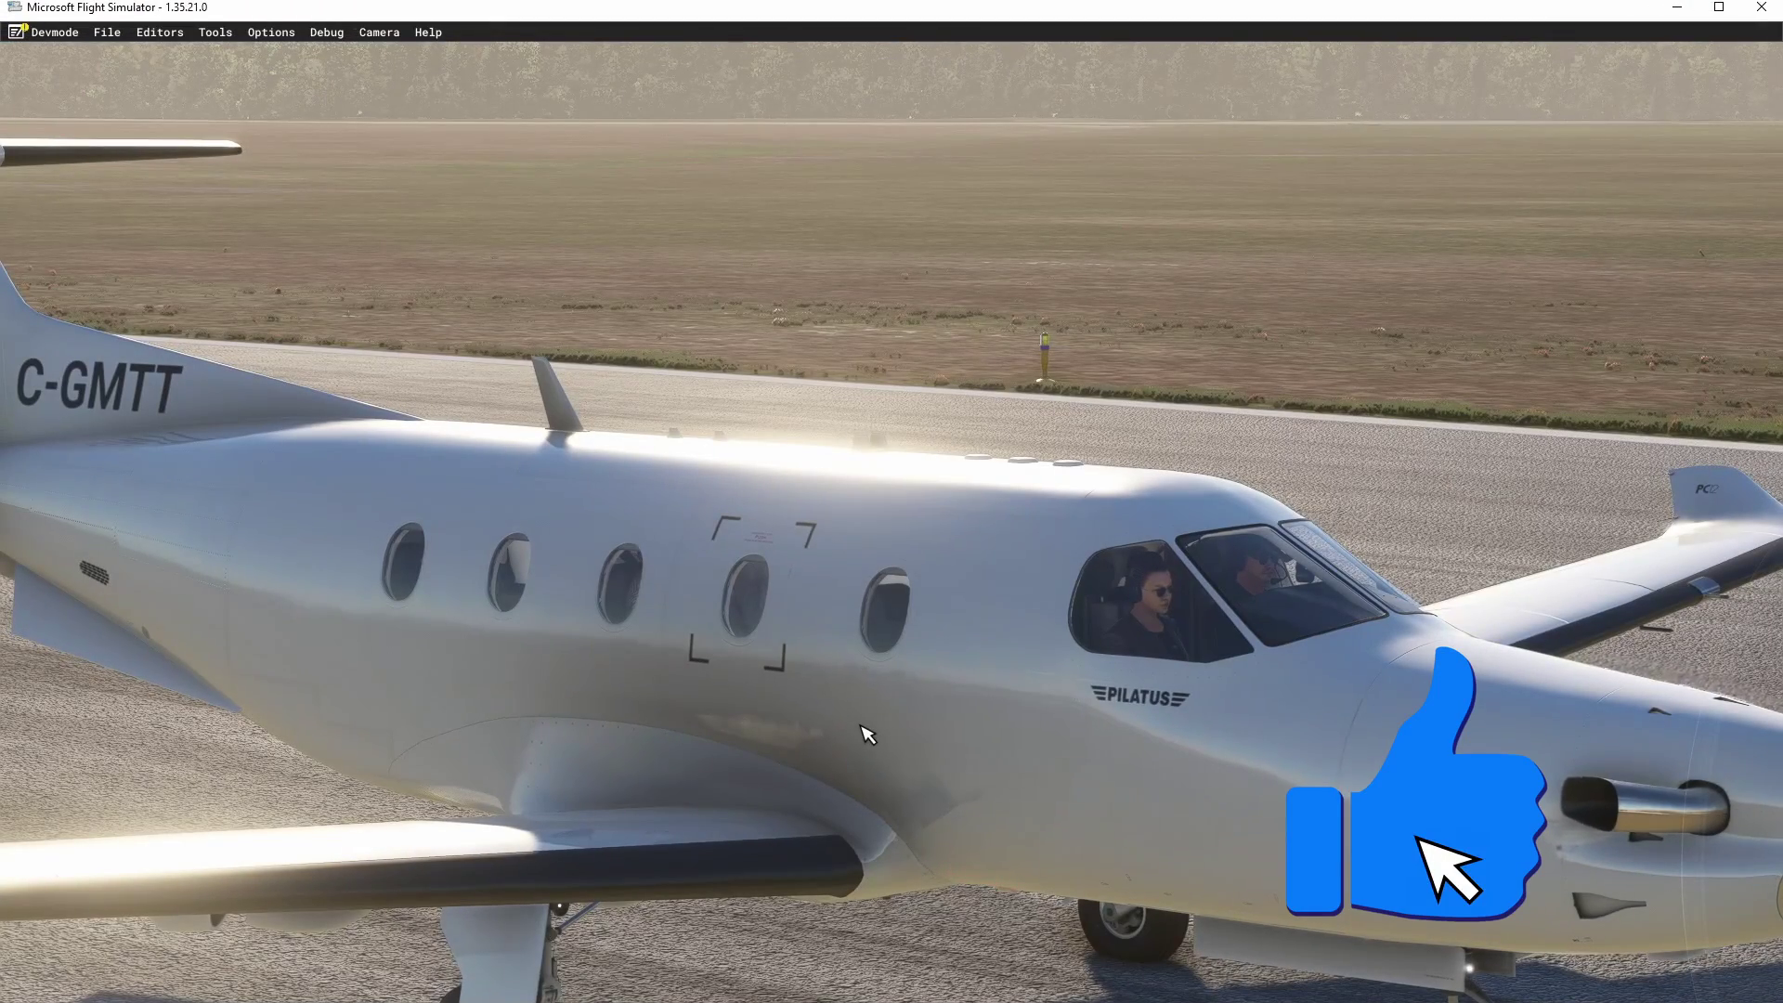